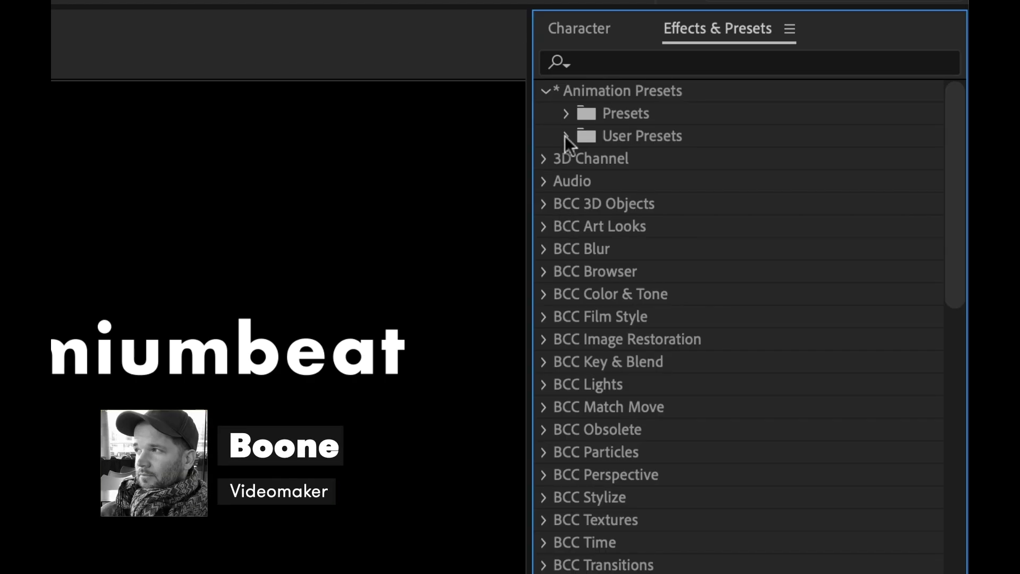
left_click(776, 105)
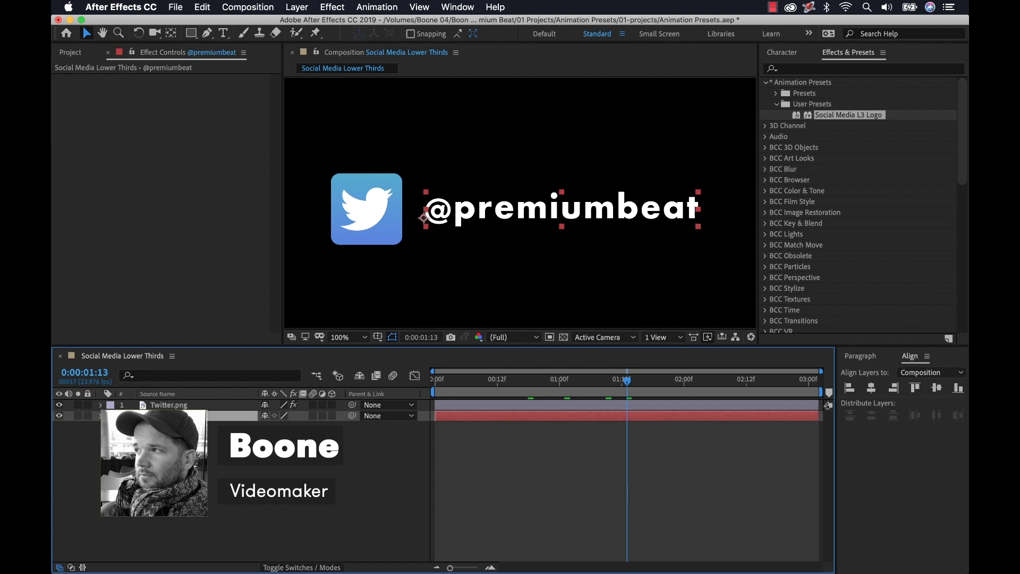
left_click(101, 416)
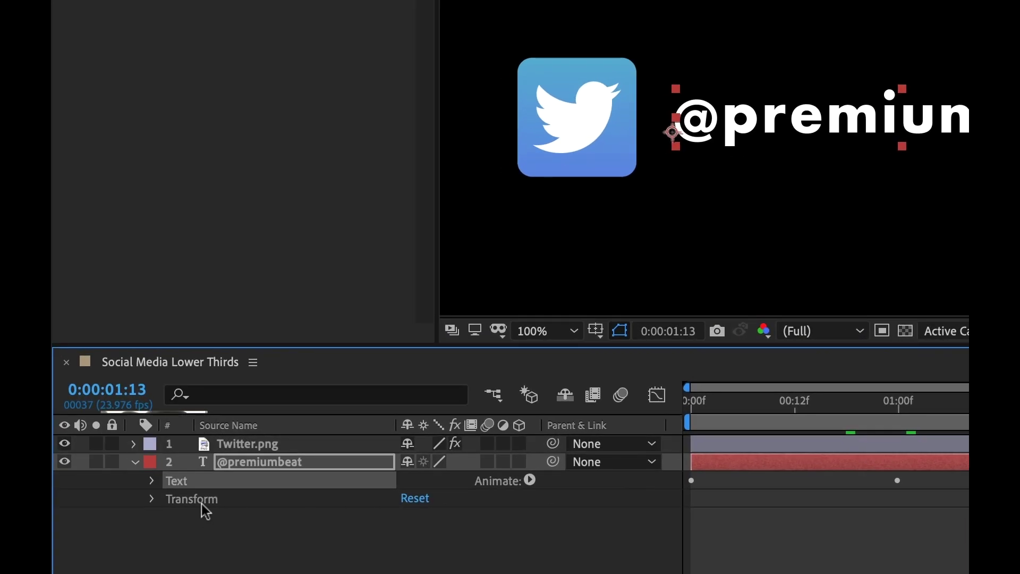
left_click(203, 503)
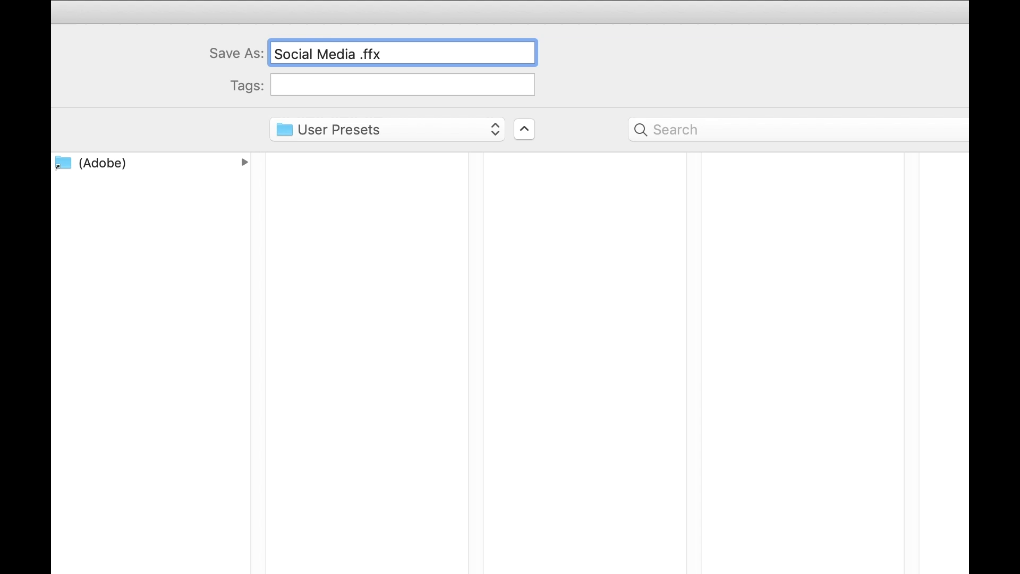
type("L3")
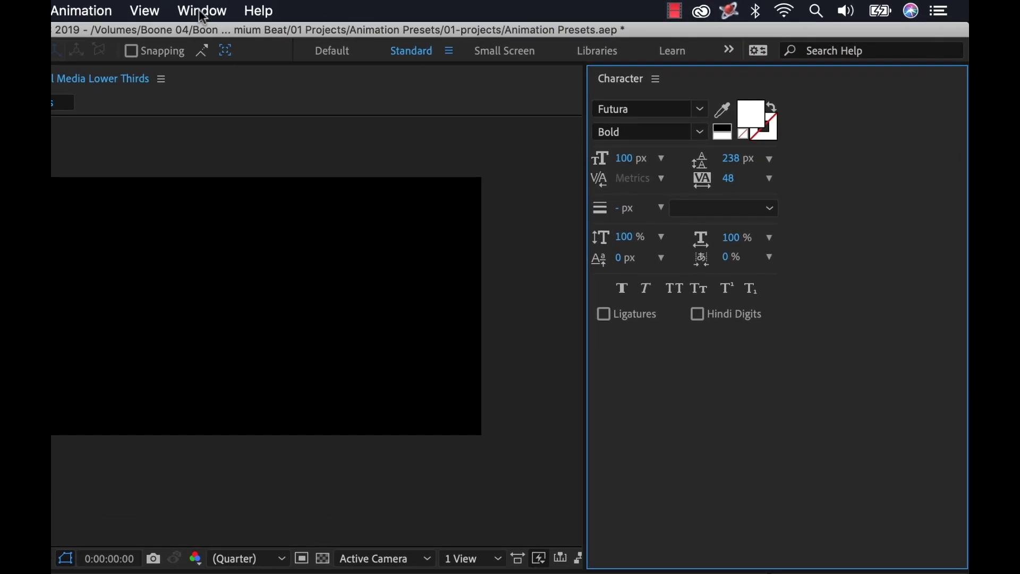
Open the Effects & Presets panel and expand * Animation Presets to show its categories.
left_click(203, 17)
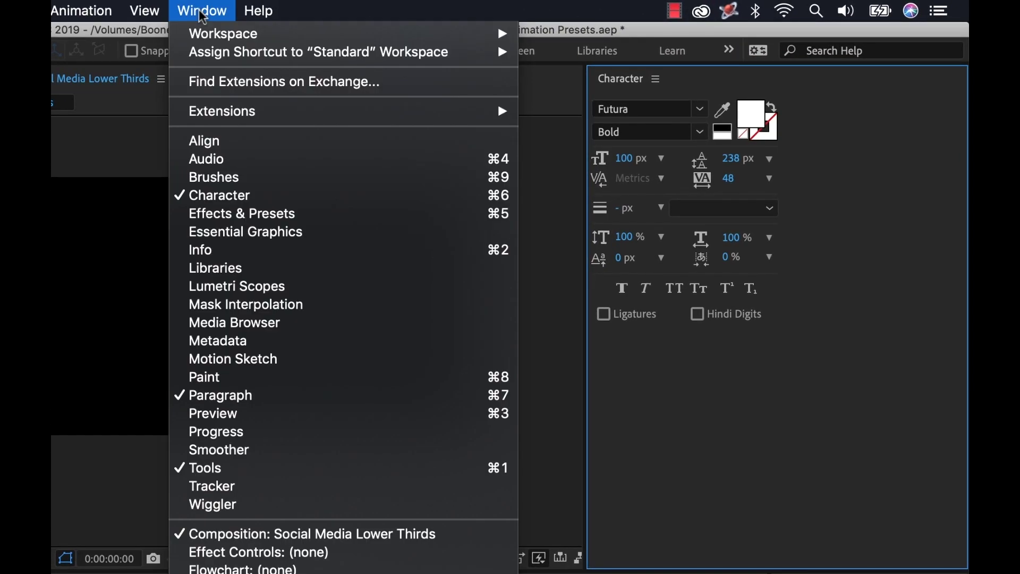
left_click(372, 217)
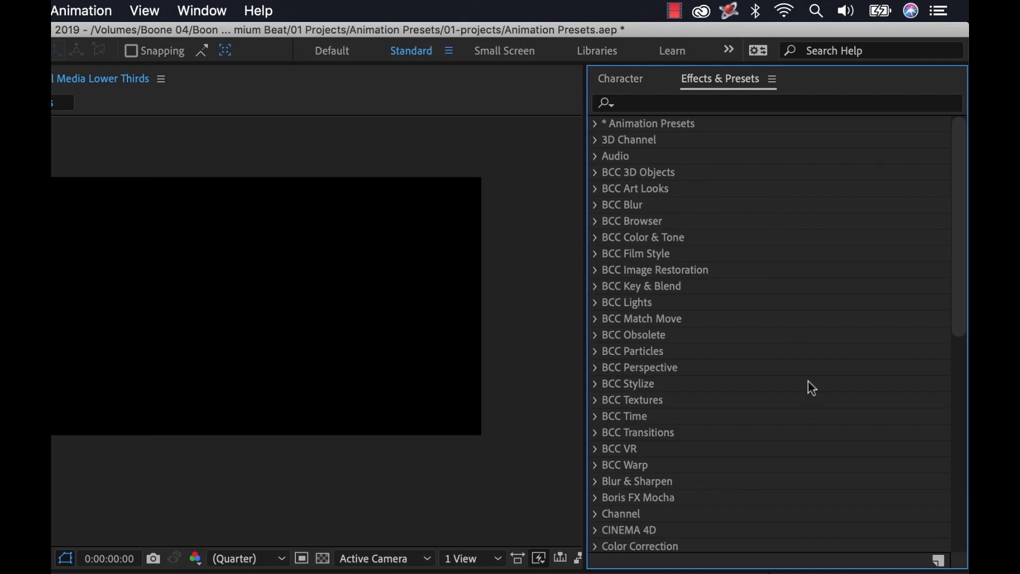
left_click_drag(959, 271, 952, 246)
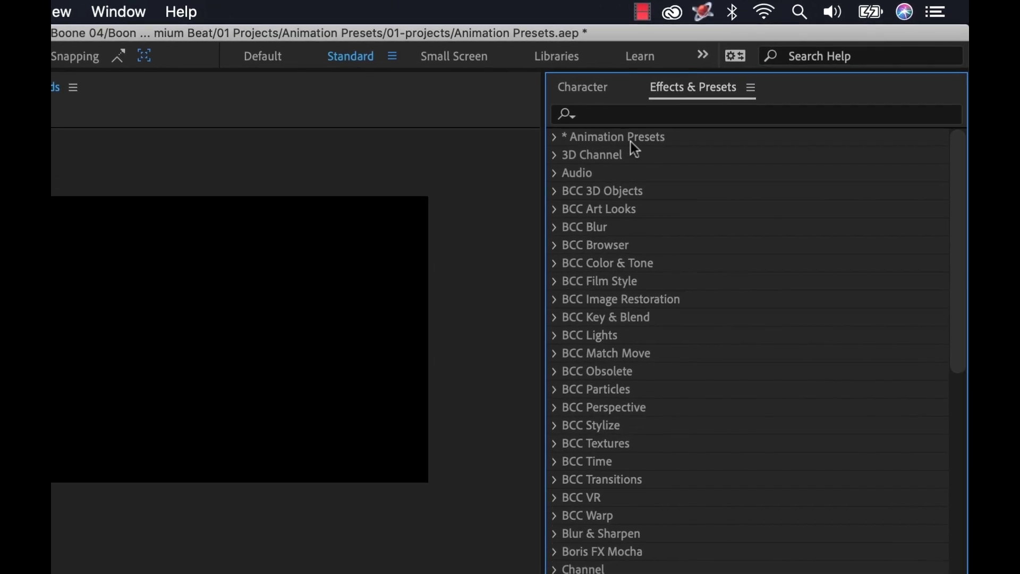
left_click(555, 139)
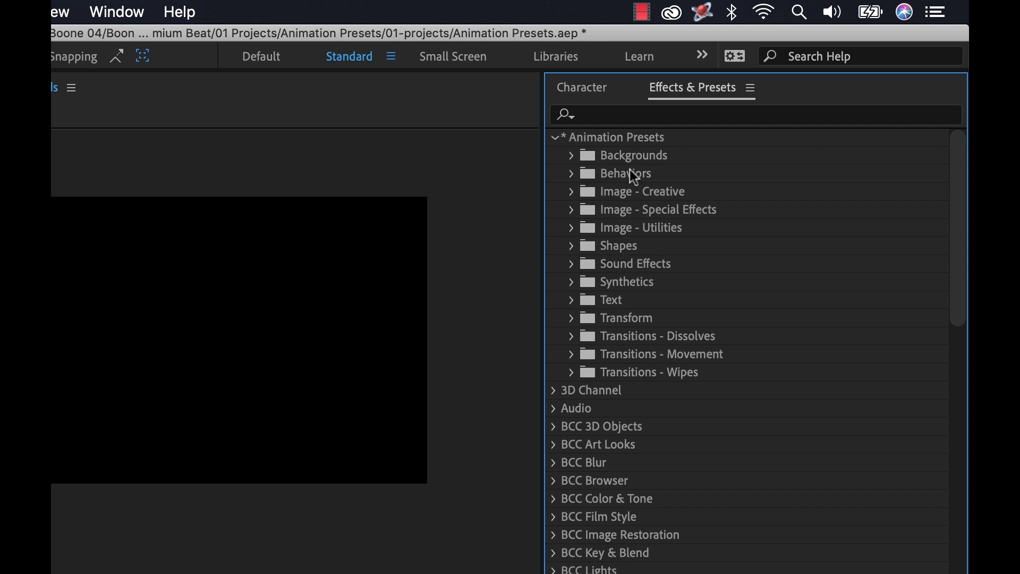
Expand the Backgrounds preset folder and browse its presets, Apparition through Sweeping Curves.
left_click(571, 156)
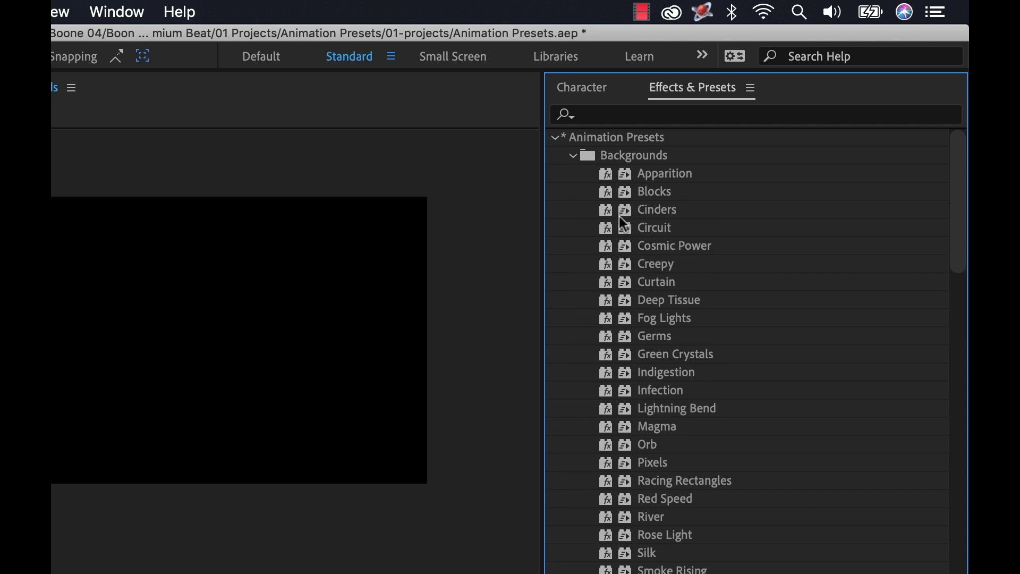
scroll(958, 189, "down", 2)
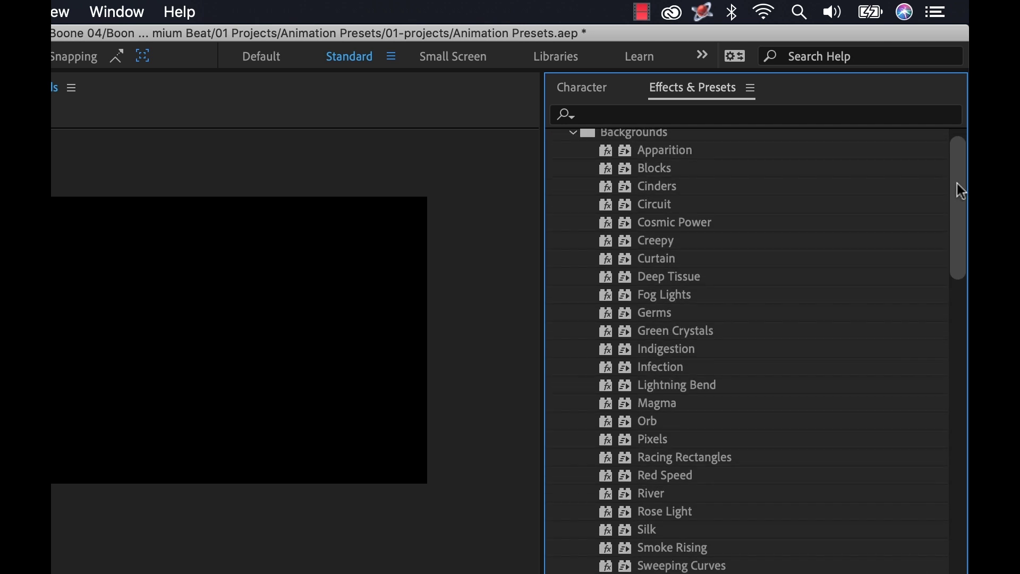
scroll(958, 184, "up", 1)
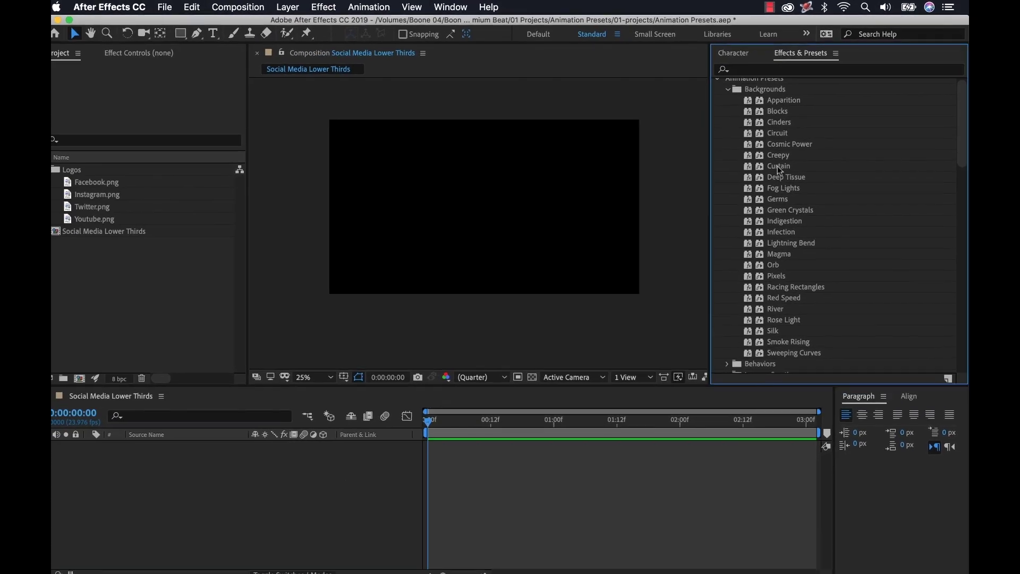
Apply the Creepy background preset as a new Solid 1 layer, then preview and scrub its animation.
double_click(780, 154)
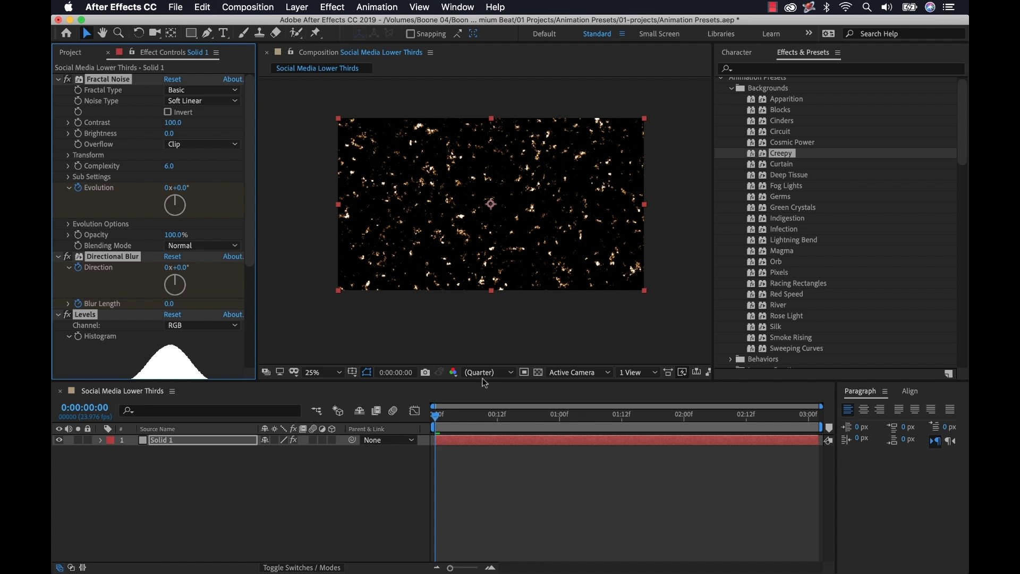
left_click(166, 442)
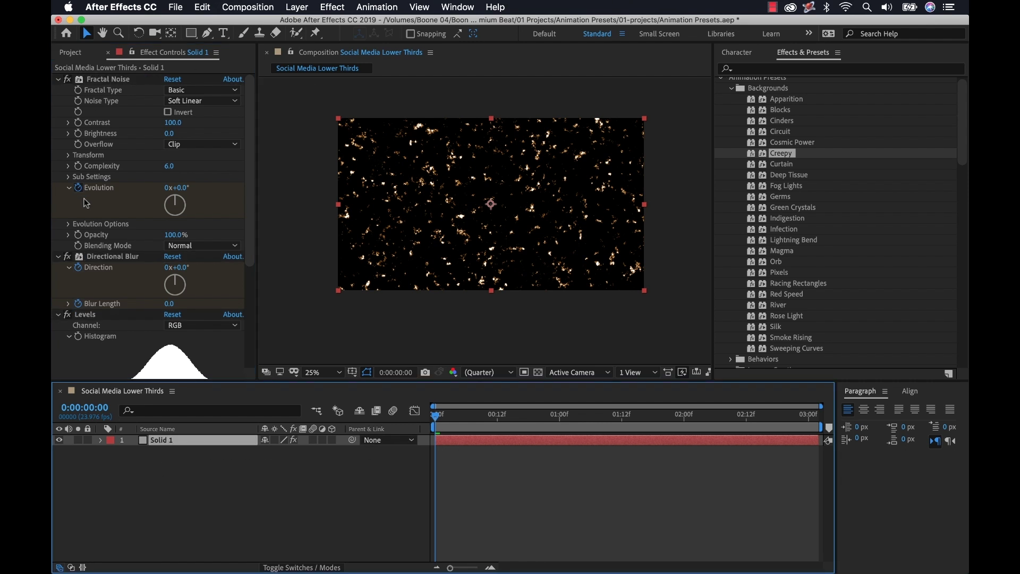
key("space")
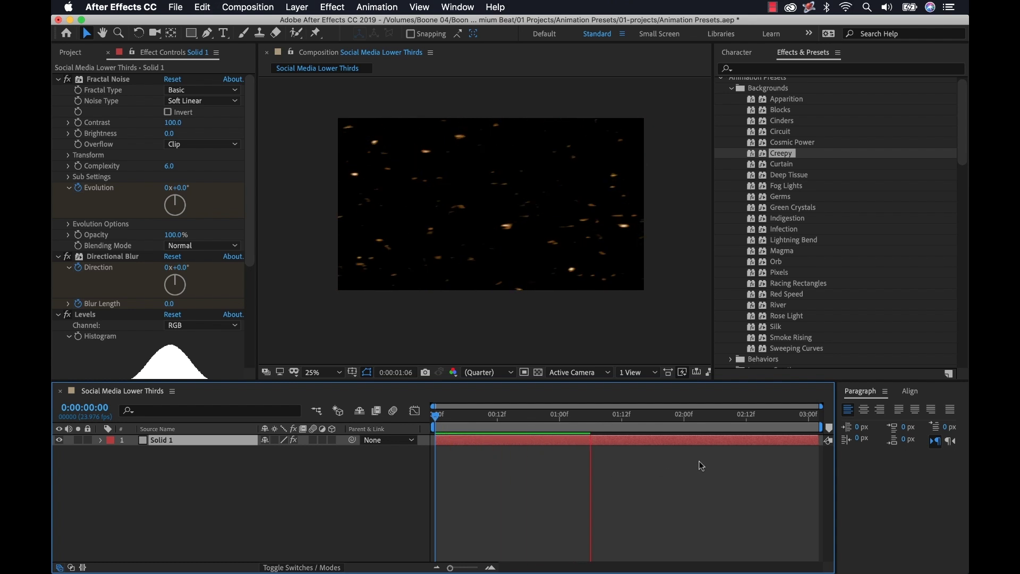
key("space")
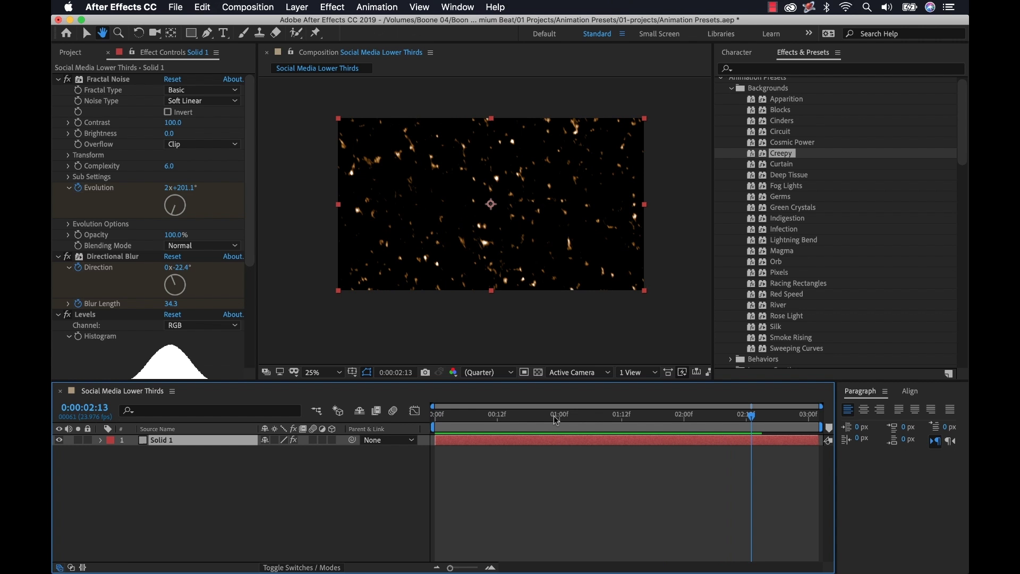
left_click(483, 415)
left_click(471, 415)
mouse_move(453, 418)
left_mouse_down()
mouse_move(505, 414)
mouse_move(433, 416)
left_mouse_up()
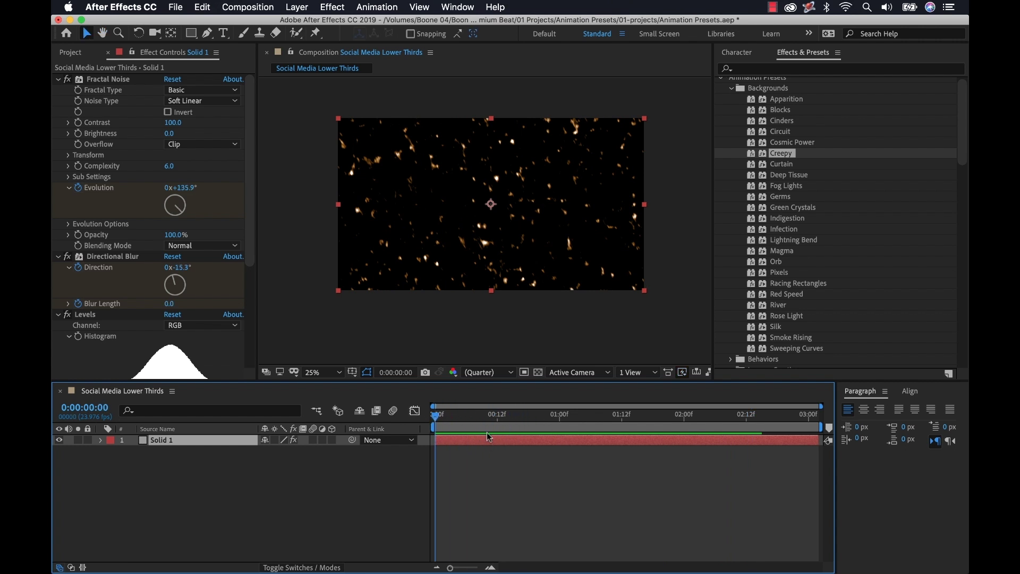
Show Solid 1's keyframed Evolution, Direction and Blur Length, scrub them, then collapse Backgrounds.
key("u")
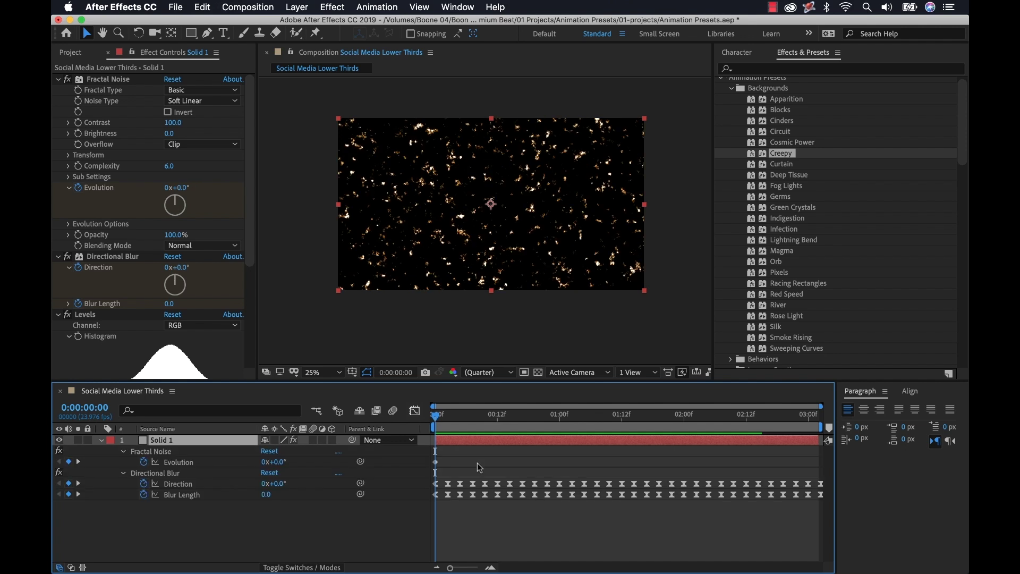
left_click(448, 416)
left_click_drag(449, 417, 576, 420)
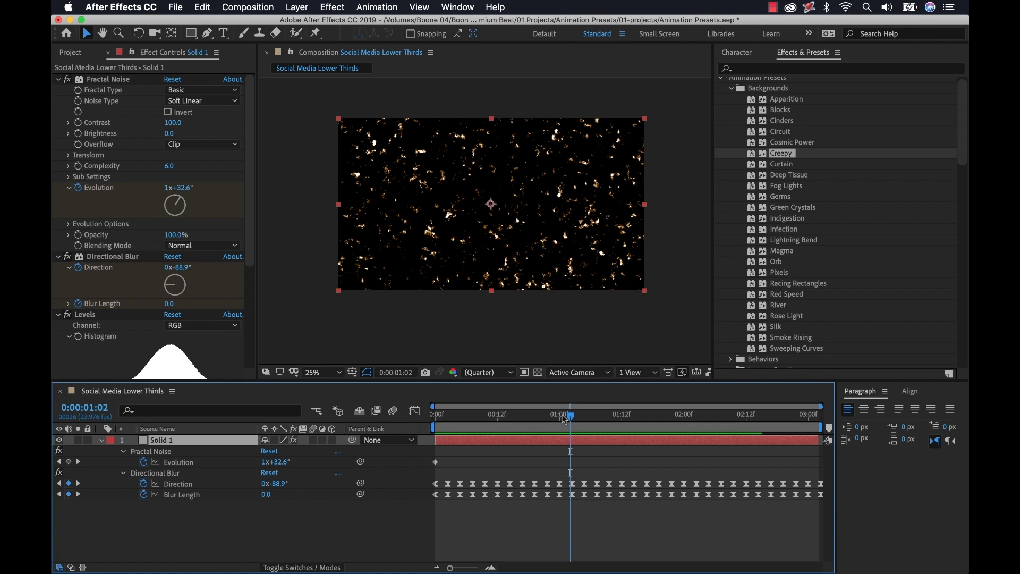
left_click_drag(565, 418, 435, 417)
left_click(193, 509)
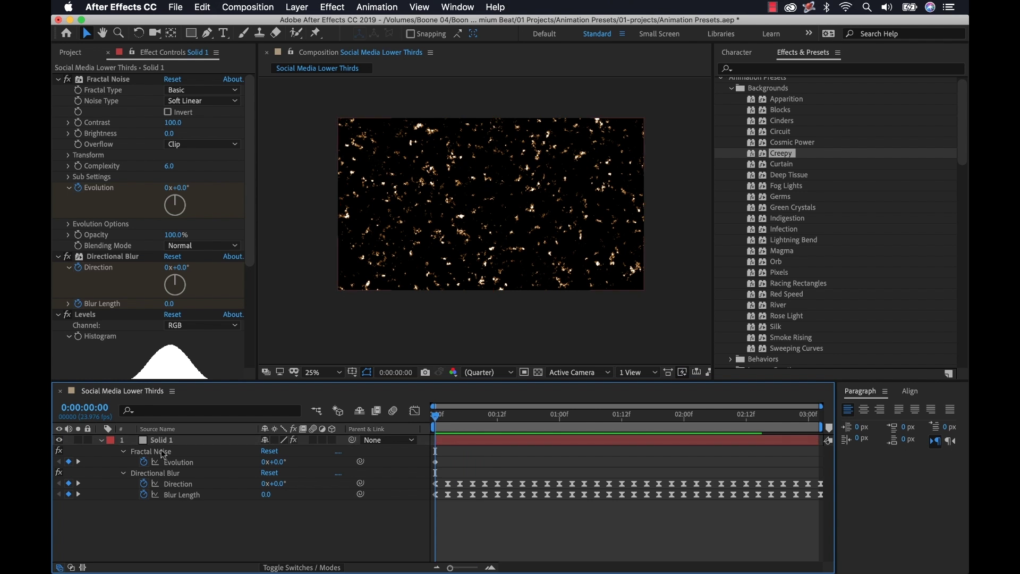
left_click(159, 441)
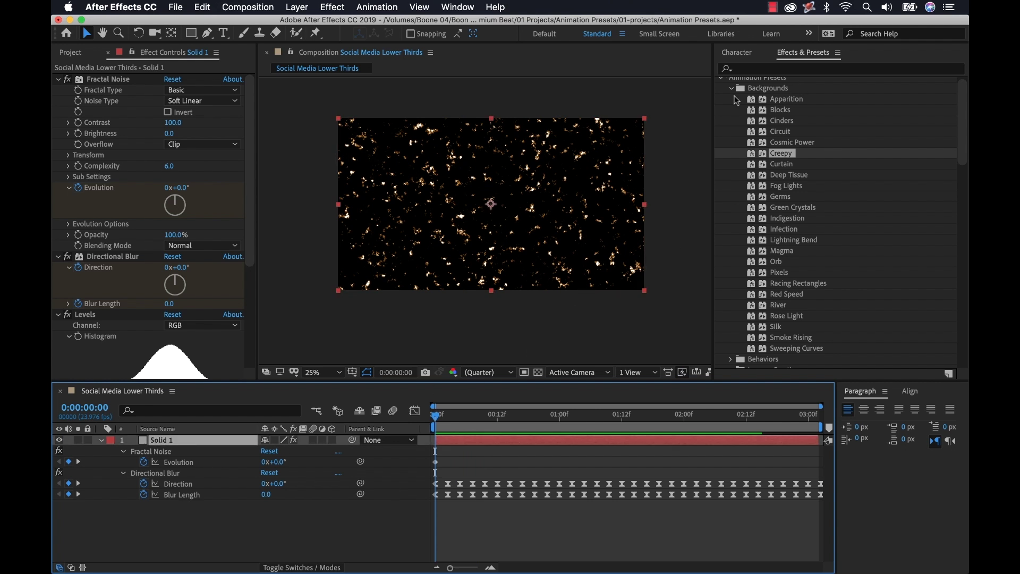
left_click(731, 88)
scroll(825, 158, "up", 1)
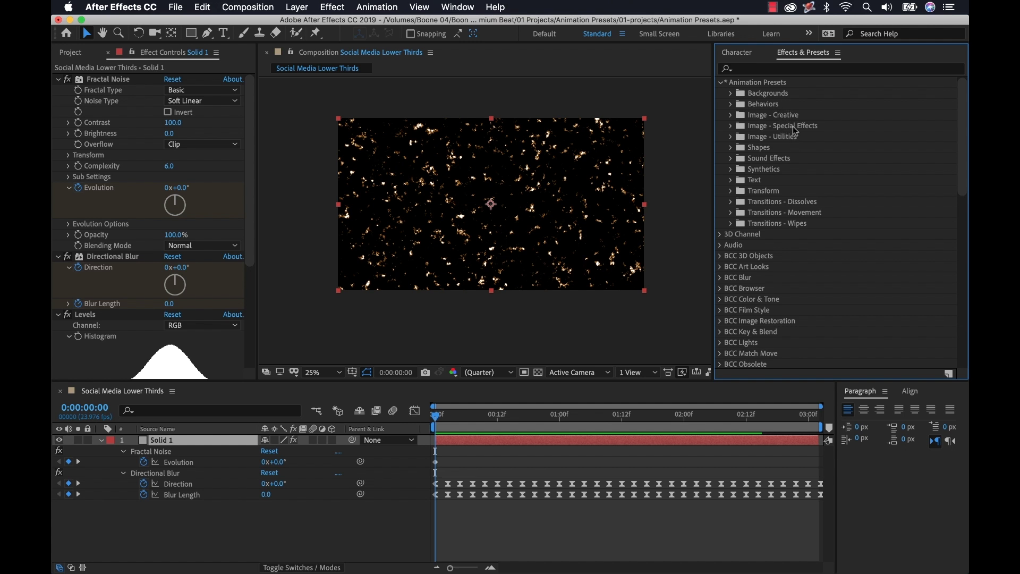
Delete the Solid 1 background layer and view the Logos folder in the Project panel.
left_click(157, 441)
key("Delete")
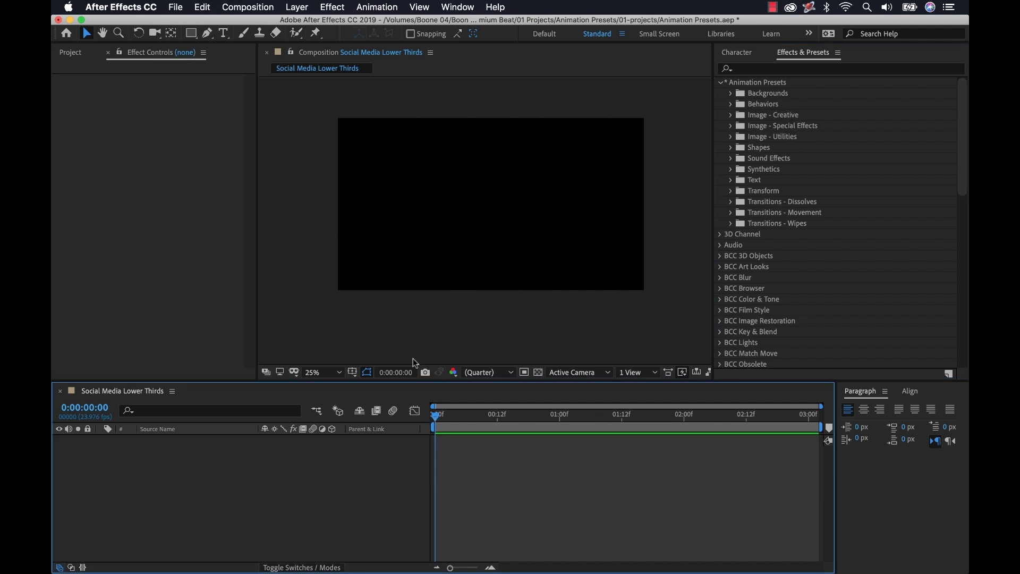
left_click(66, 53)
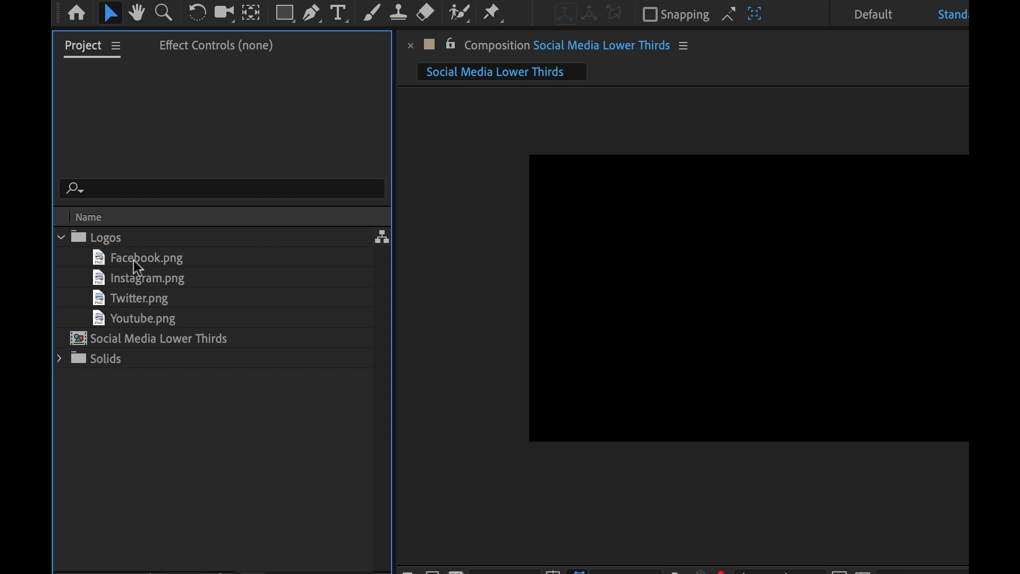
left_click(137, 277)
left_click(339, 13)
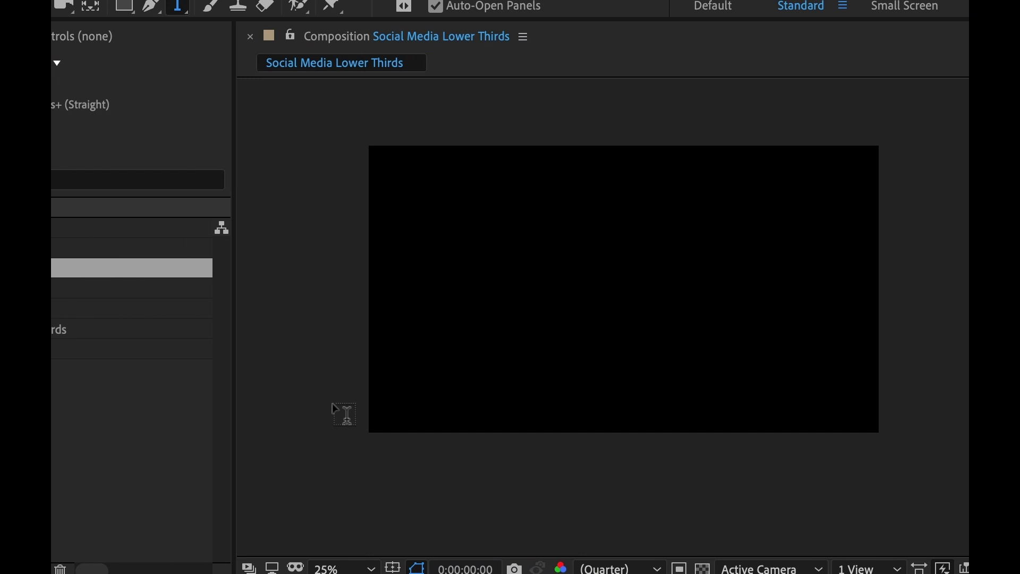
left_click(501, 304)
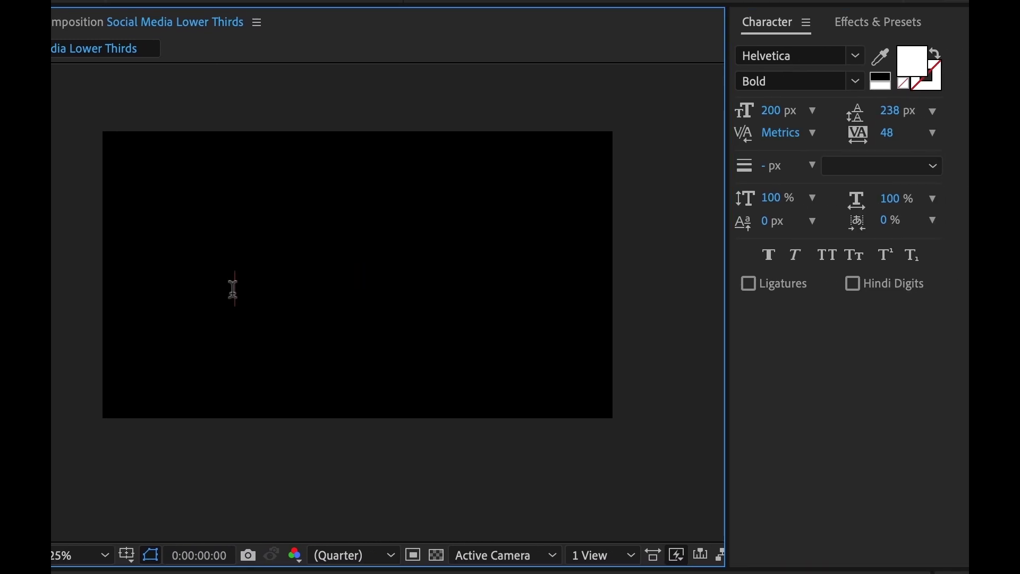
type("@p")
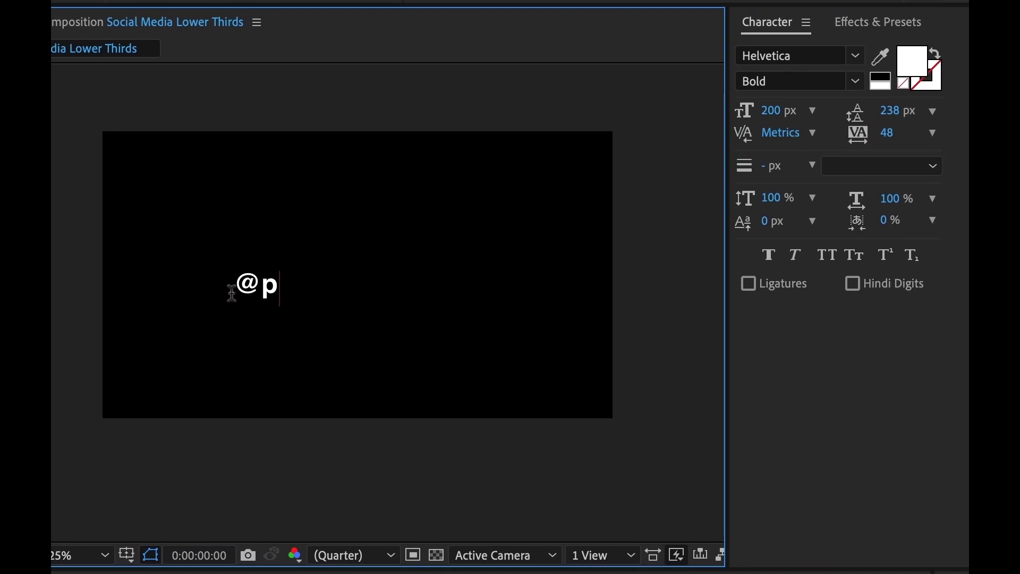
type("remiumbeat")
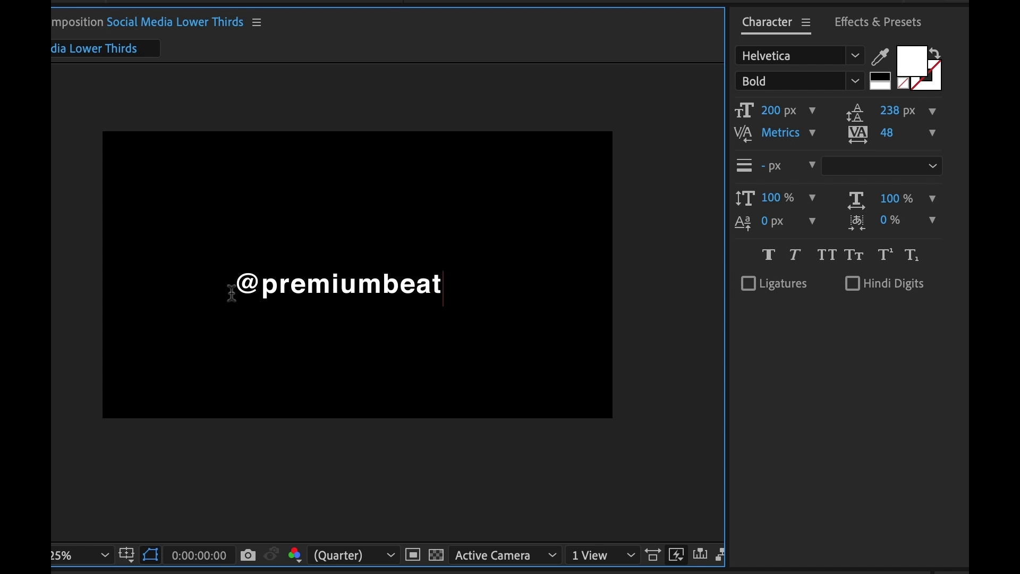
key("ctrl+a")
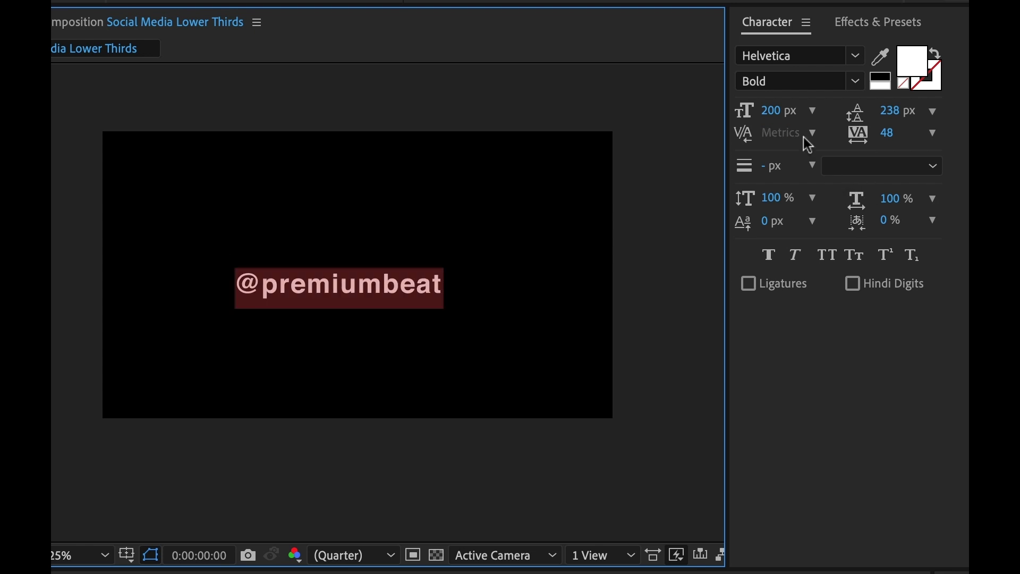
left_click(777, 59)
type("futura")
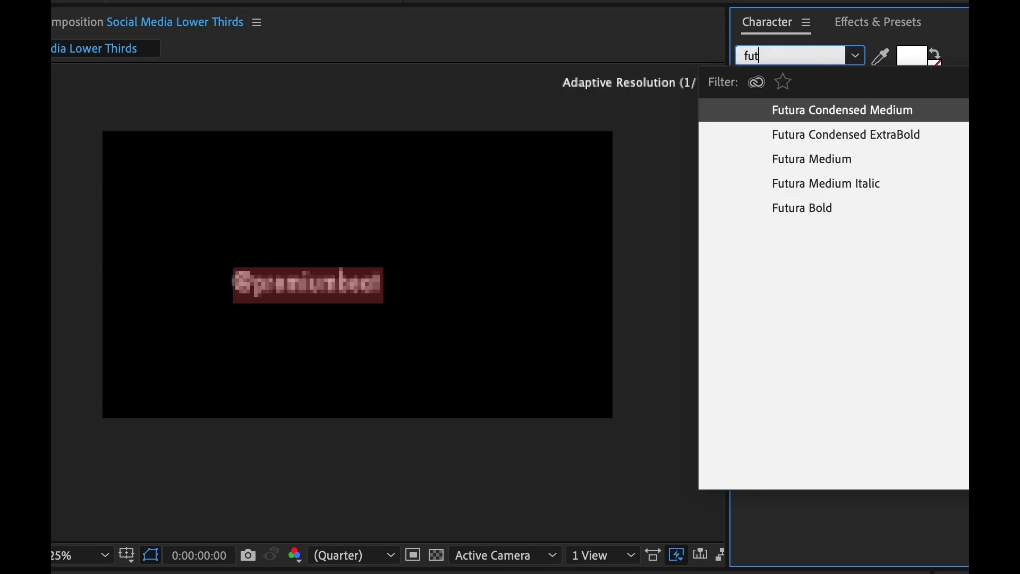
key("Down")
key("Down")
key("Down")
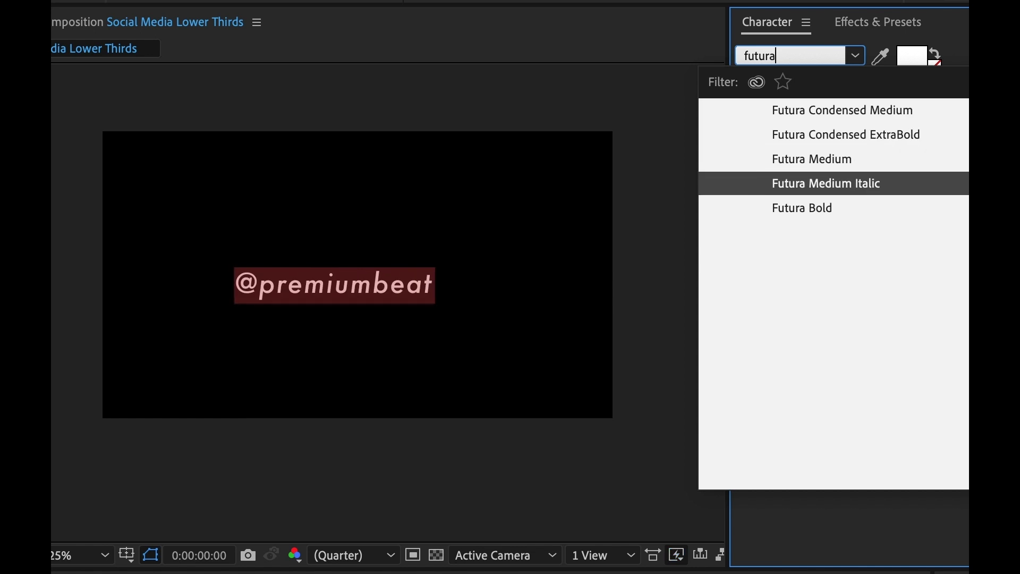
key("Down")
key("Return")
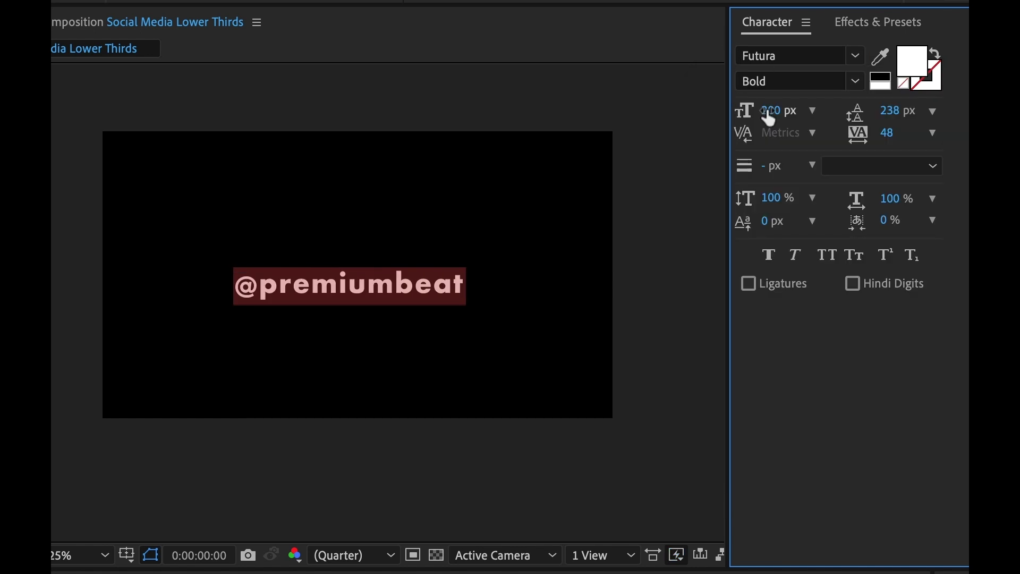
left_click(773, 109)
type("100")
key("Return")
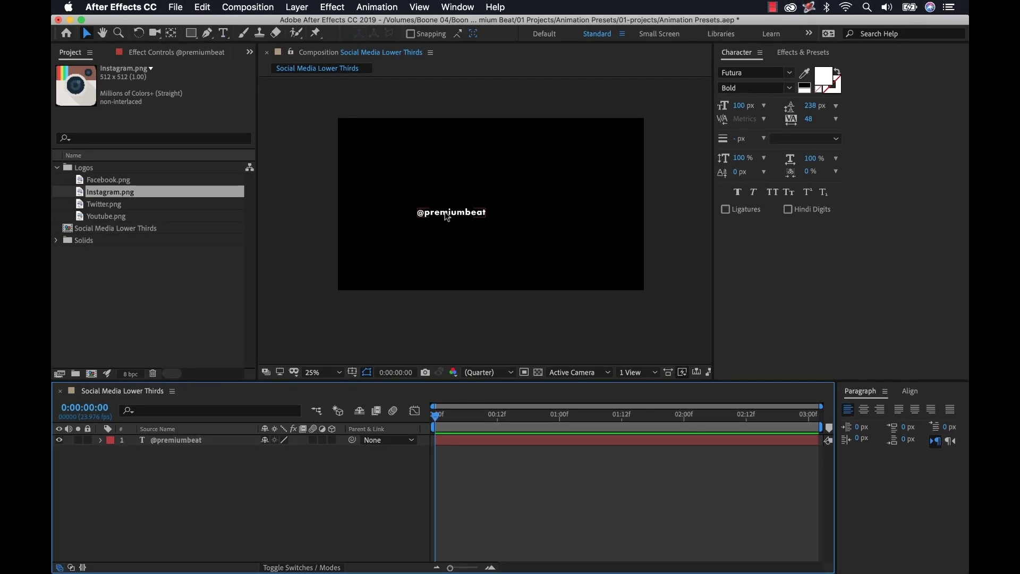
left_click(352, 373)
left_click(370, 382)
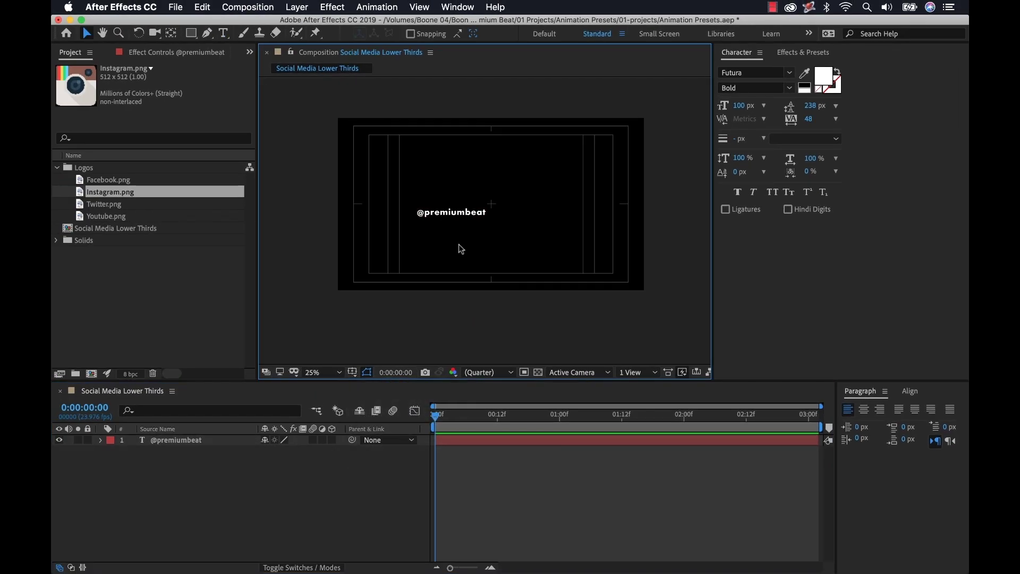
left_click_drag(464, 227, 533, 227)
key("period")
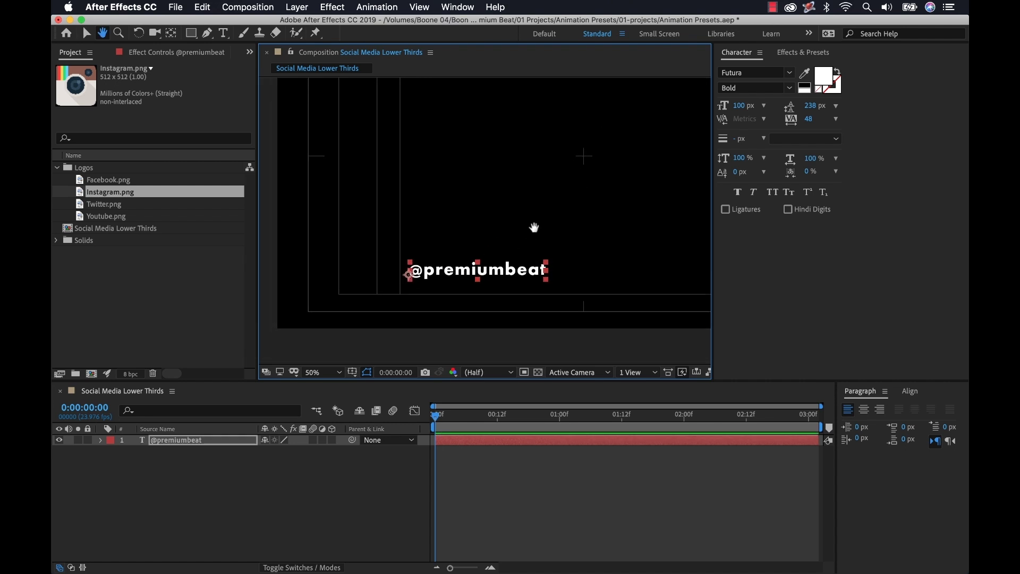
left_click(126, 259)
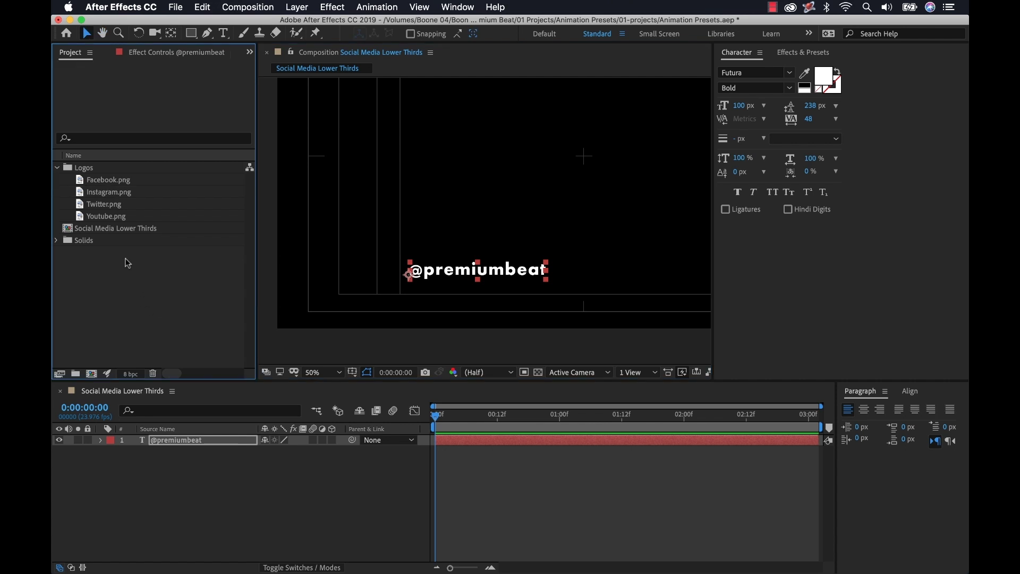
left_click_drag(100, 209, 189, 439)
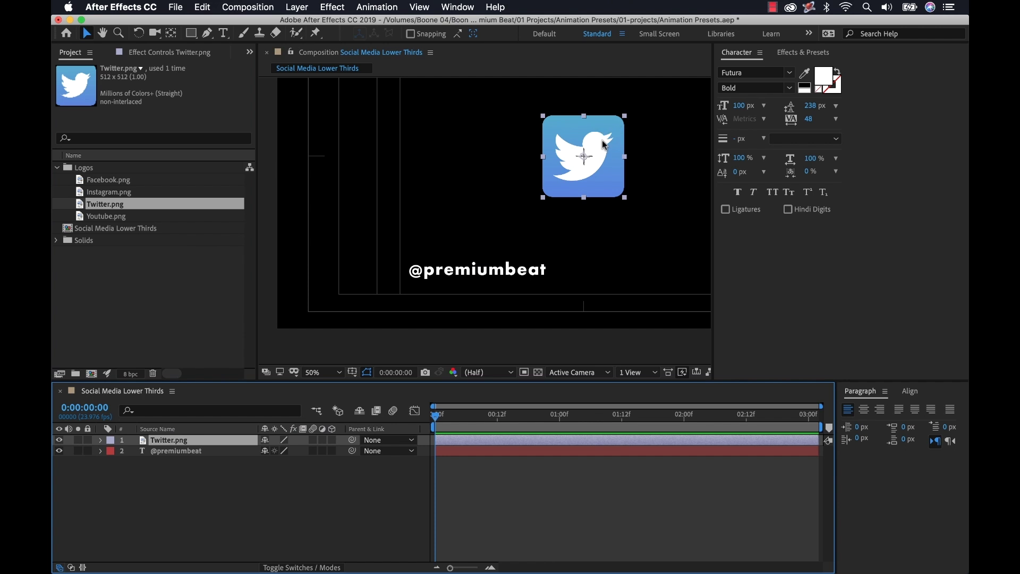
left_click_drag(604, 144, 392, 265)
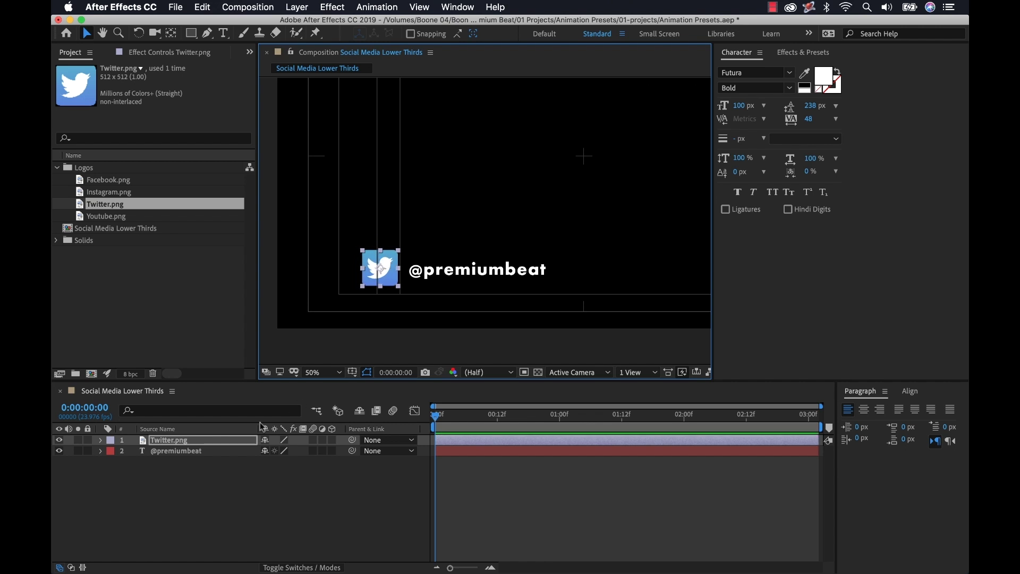
left_click(197, 452, "shift")
left_click(910, 392)
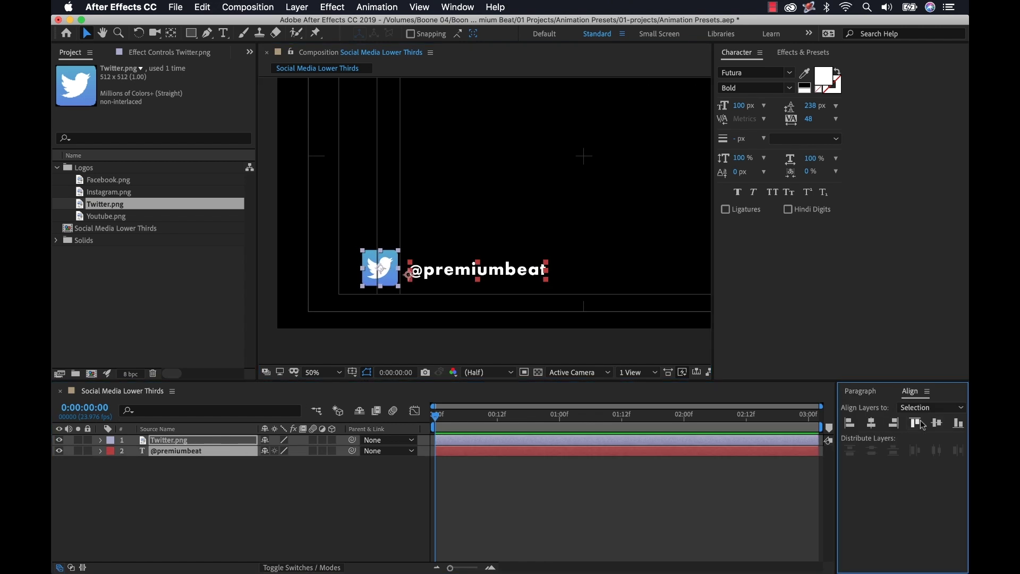
left_click(936, 423)
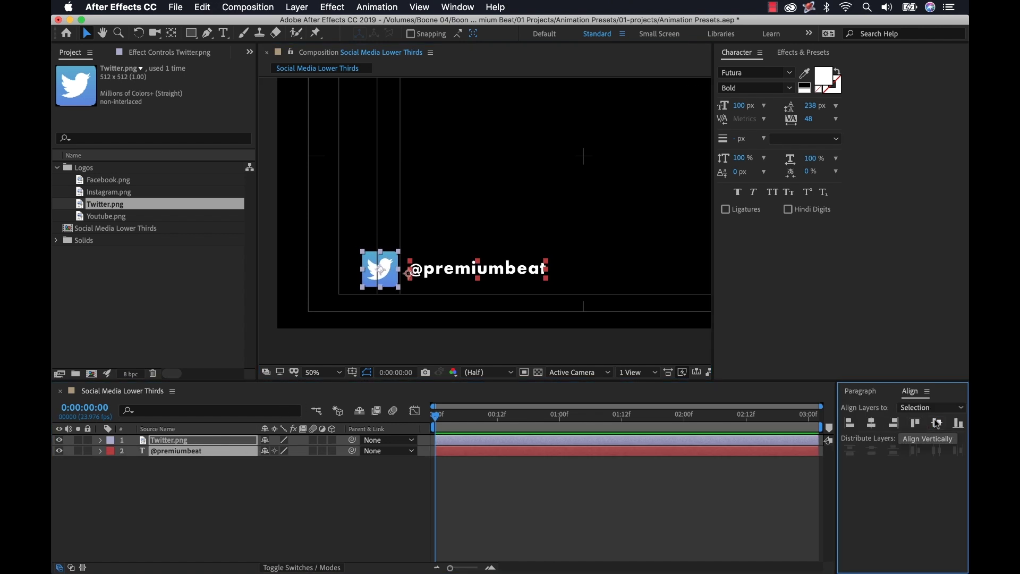
left_click(316, 501)
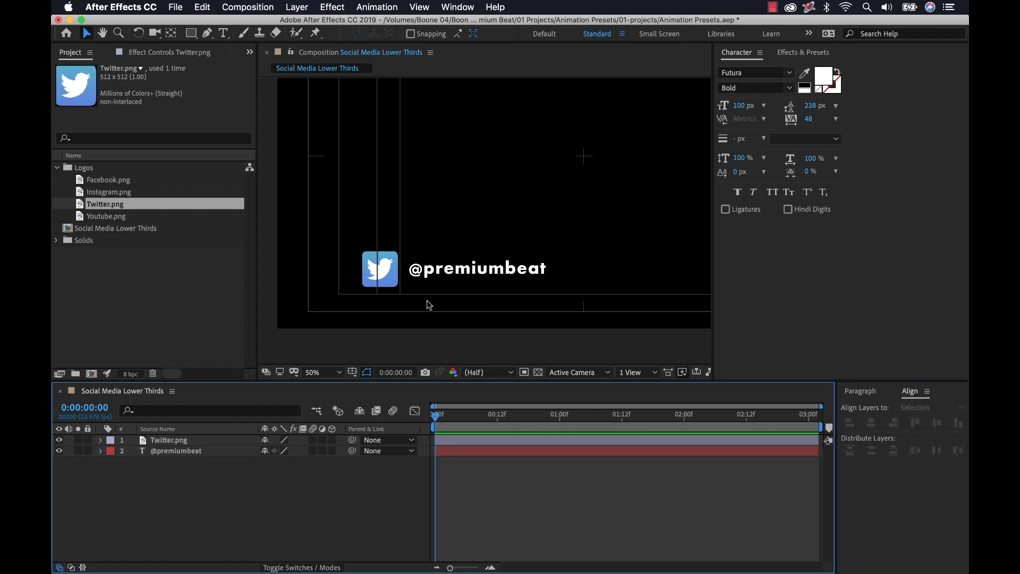
Turn off Title/Action Safe guides, zoom to 100%, and centre the view on the lower third.
left_click(352, 372)
left_click(370, 381)
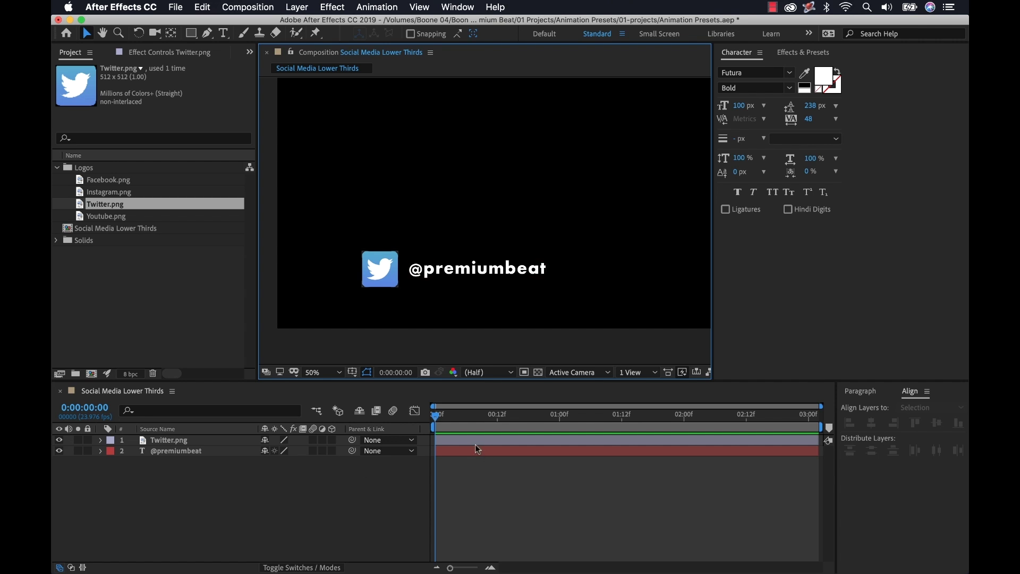
key("period")
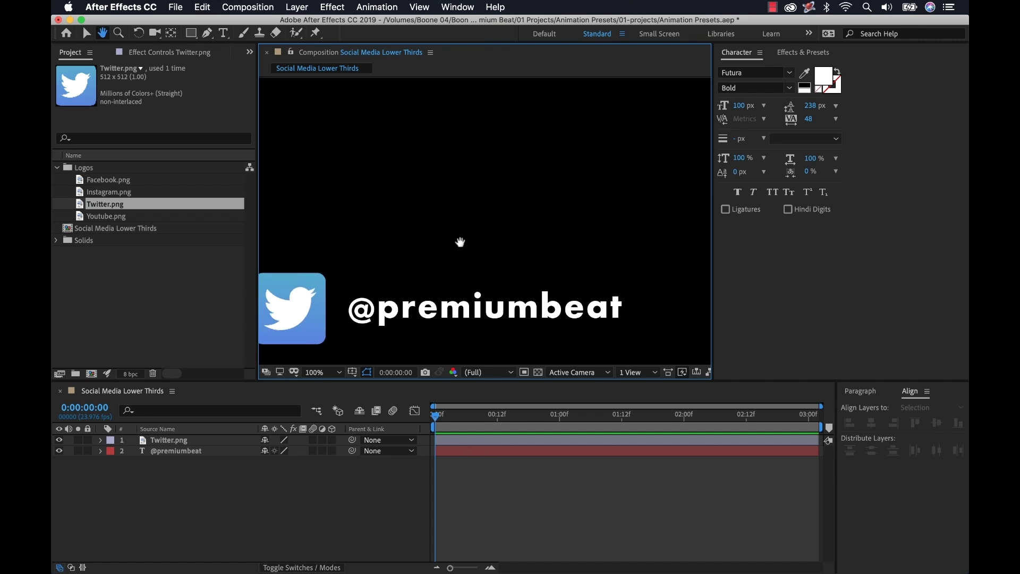
left_click_drag(461, 243, 483, 212)
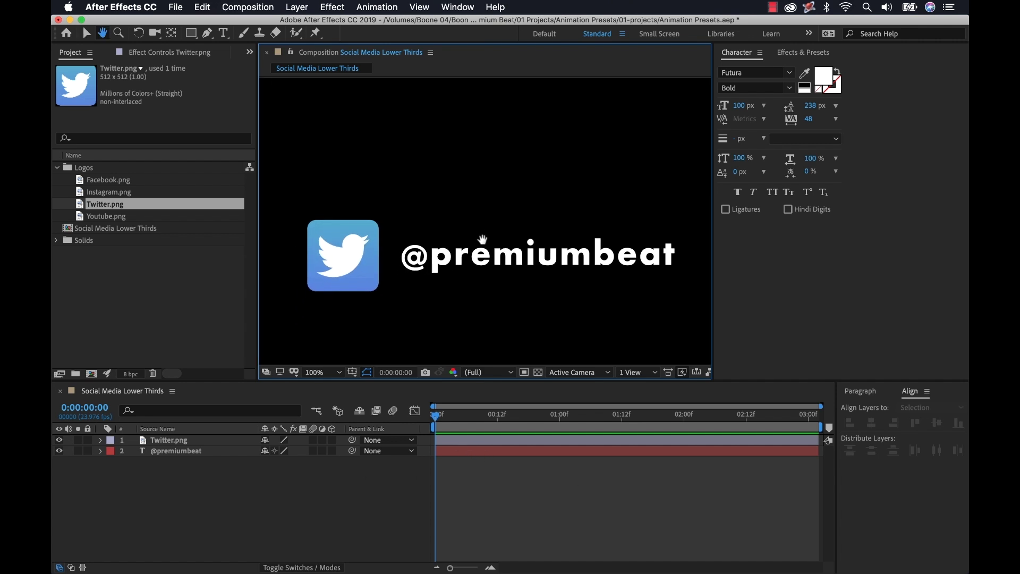
Add the Linear Wipe preset from Transitions - Wipes to Twitter.png, hiding the logo at 100% completion.
left_click(355, 246)
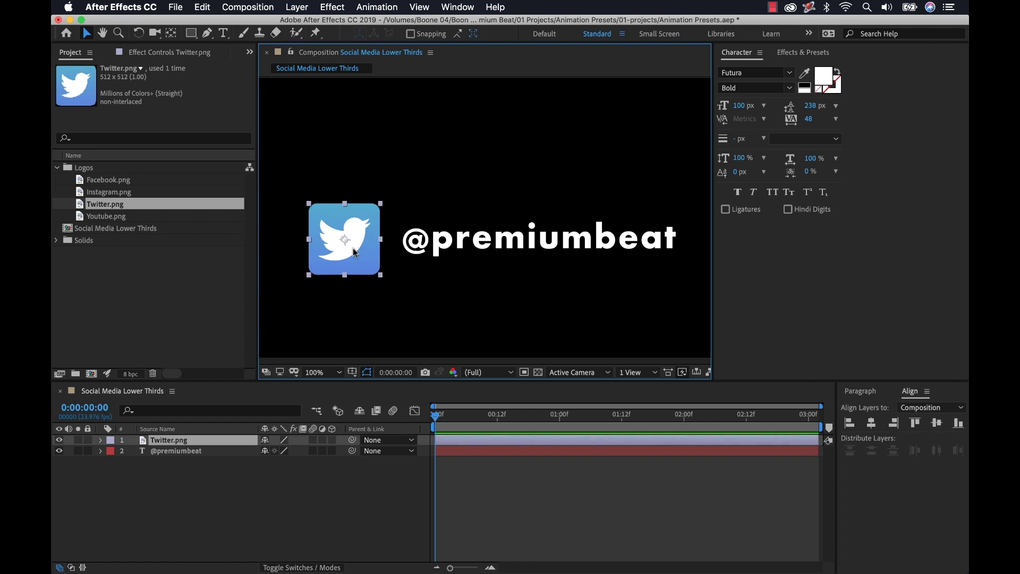
left_click(798, 53)
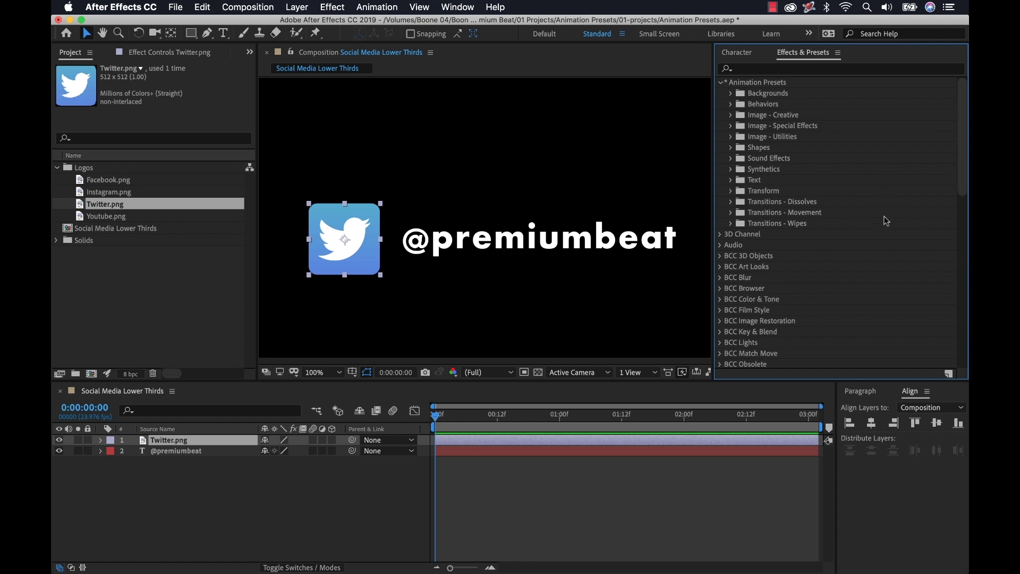
left_click(731, 224)
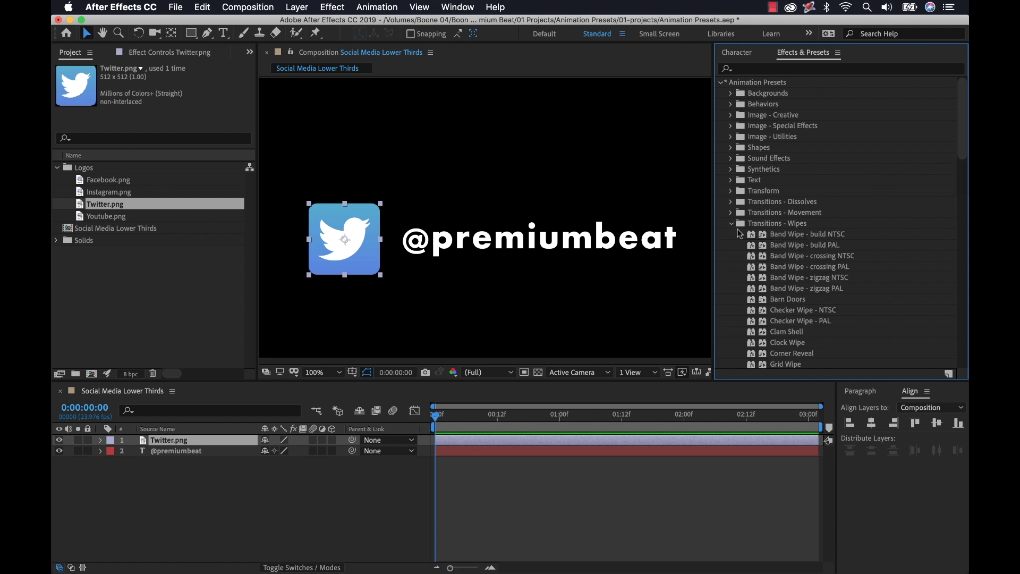
scroll(919, 217, "down", 5)
scroll(964, 166, "down", 1)
scroll(771, 280, "down", 3)
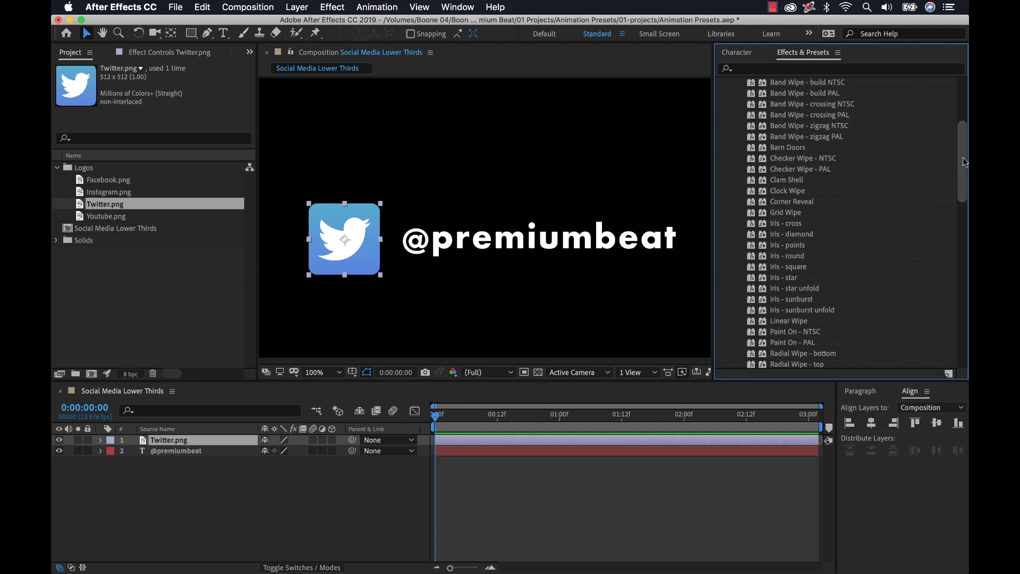
left_click(791, 257)
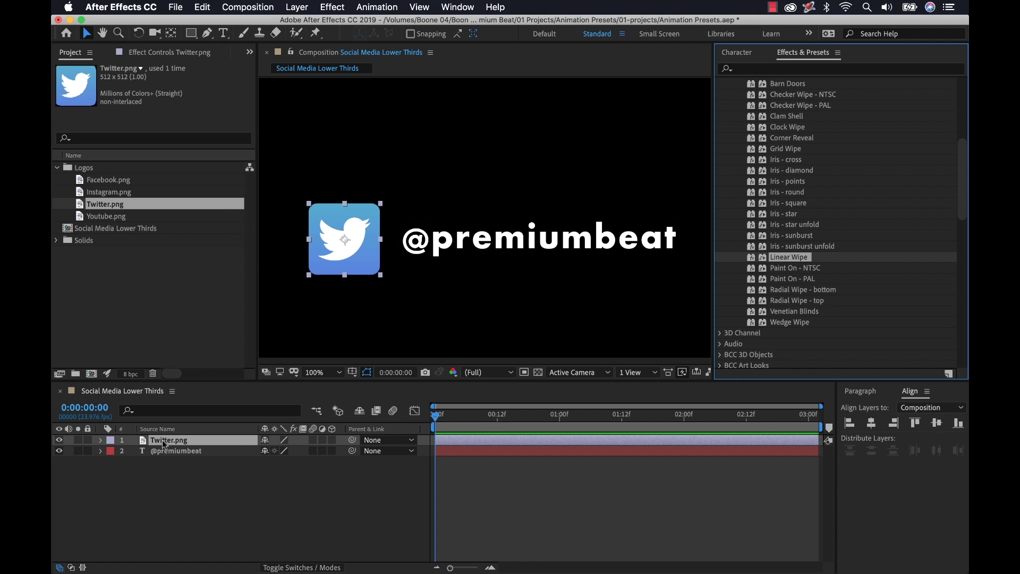
double_click(796, 261)
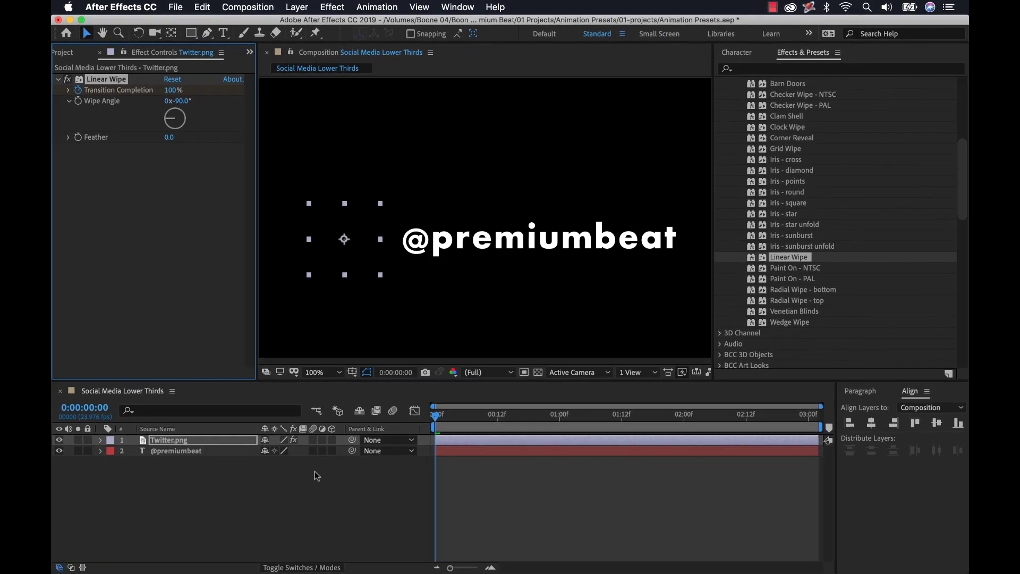
Show Twitter.png's two Transition Completion keyframes with U and preview the one-second wipe-on.
left_click(174, 442)
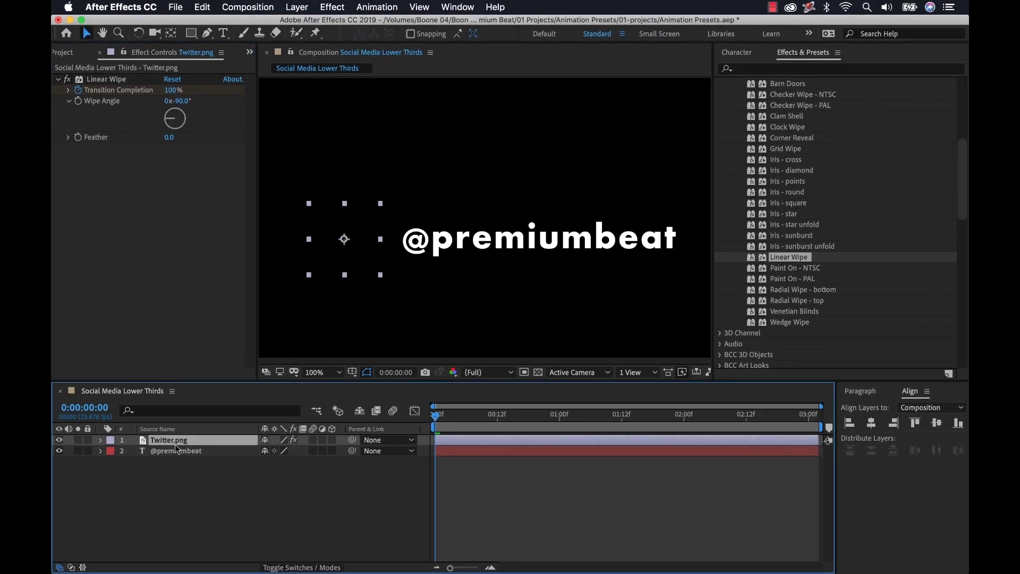
key("u")
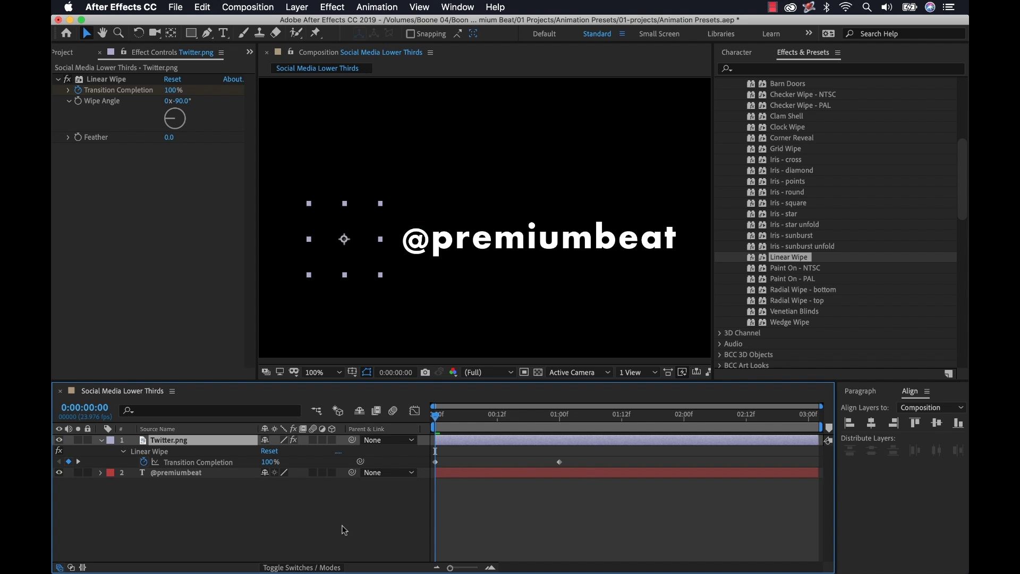
left_click(367, 518)
key("space")
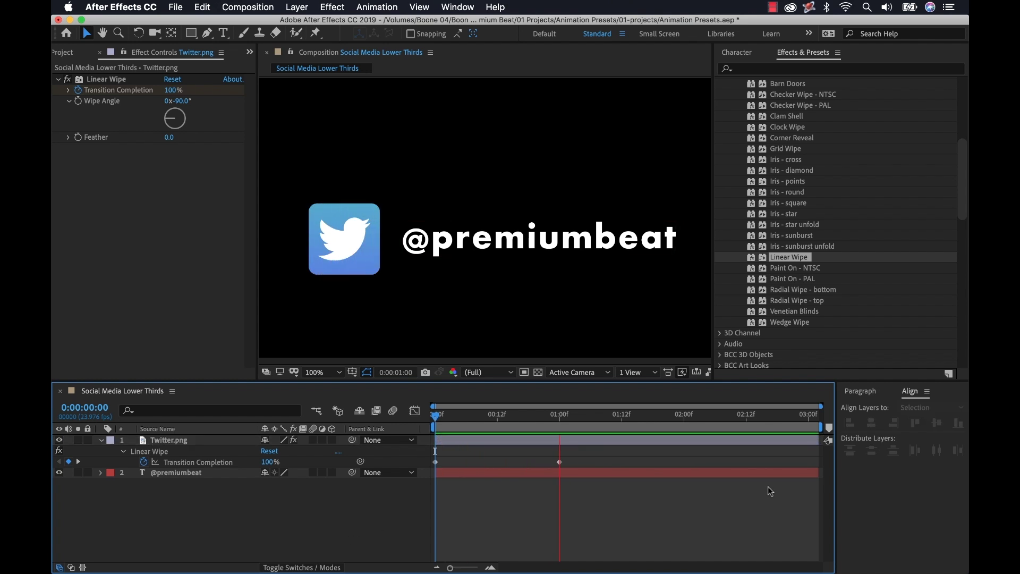
left_click_drag(510, 420, 393, 433)
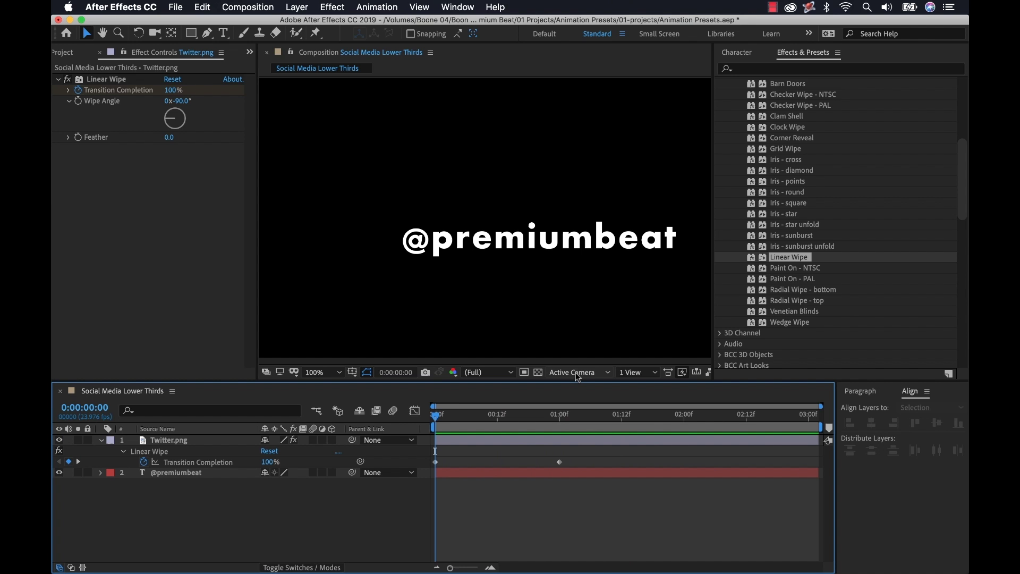
left_click(175, 472)
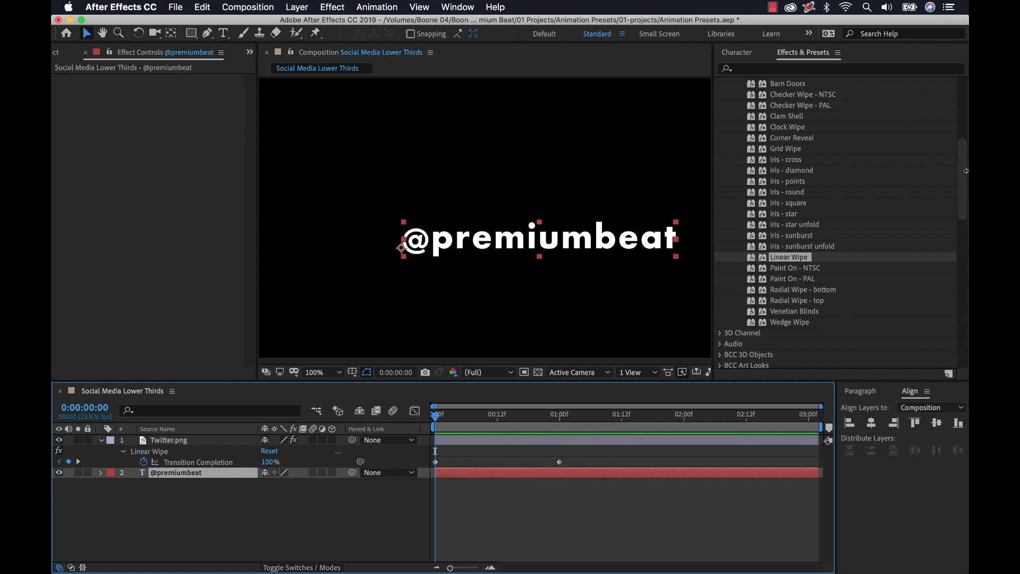
scroll(964, 170, "up", 10)
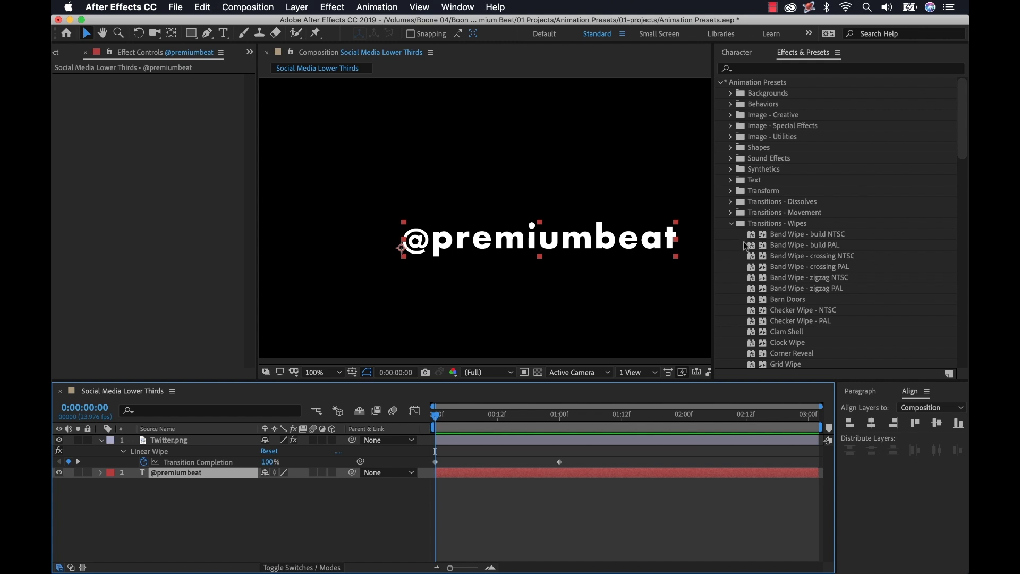
left_click(732, 223)
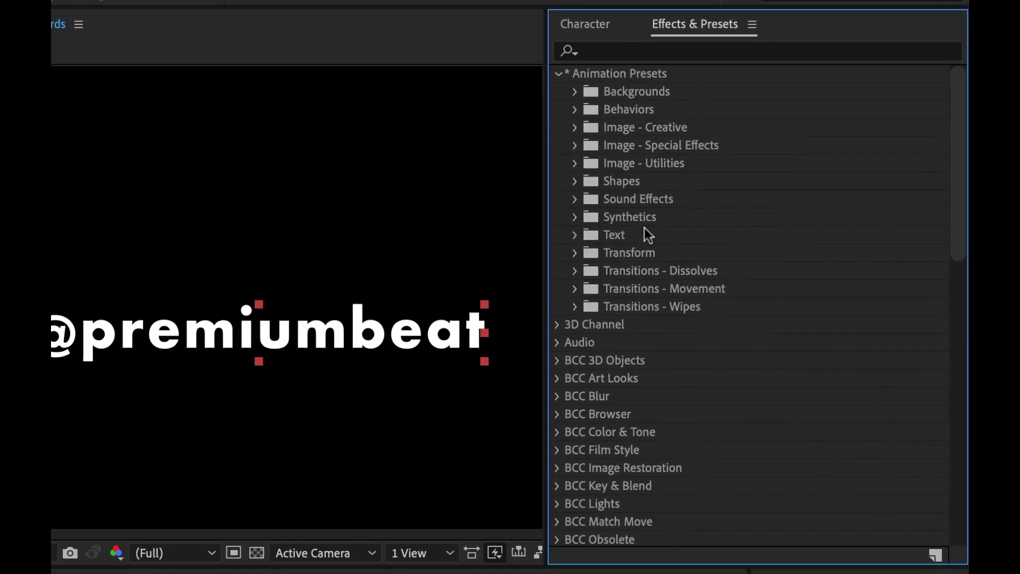
left_click(572, 237)
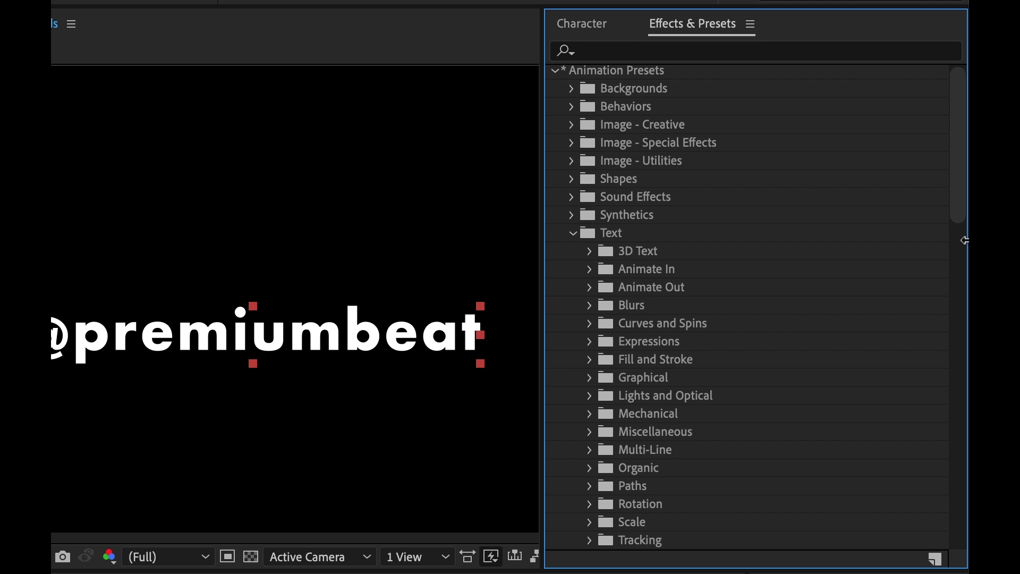
left_click_drag(963, 210, 952, 230)
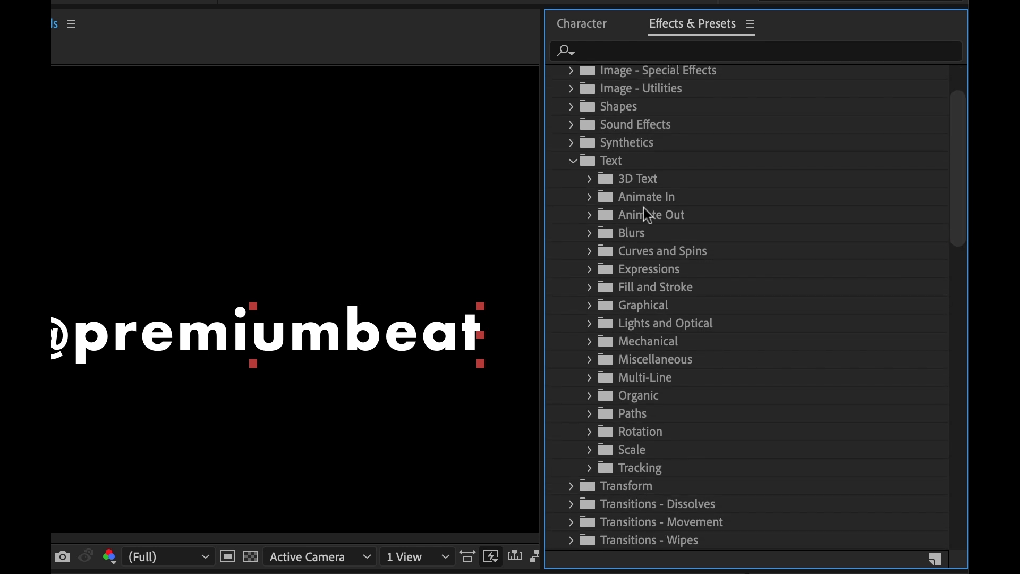
left_click(590, 197)
scroll(641, 334, "down", 3)
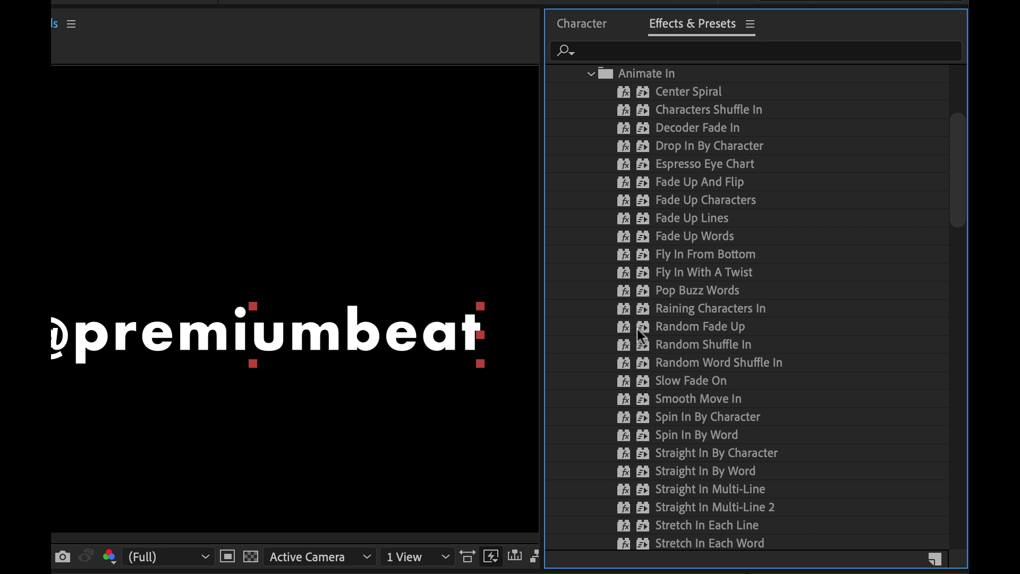
left_click(725, 203)
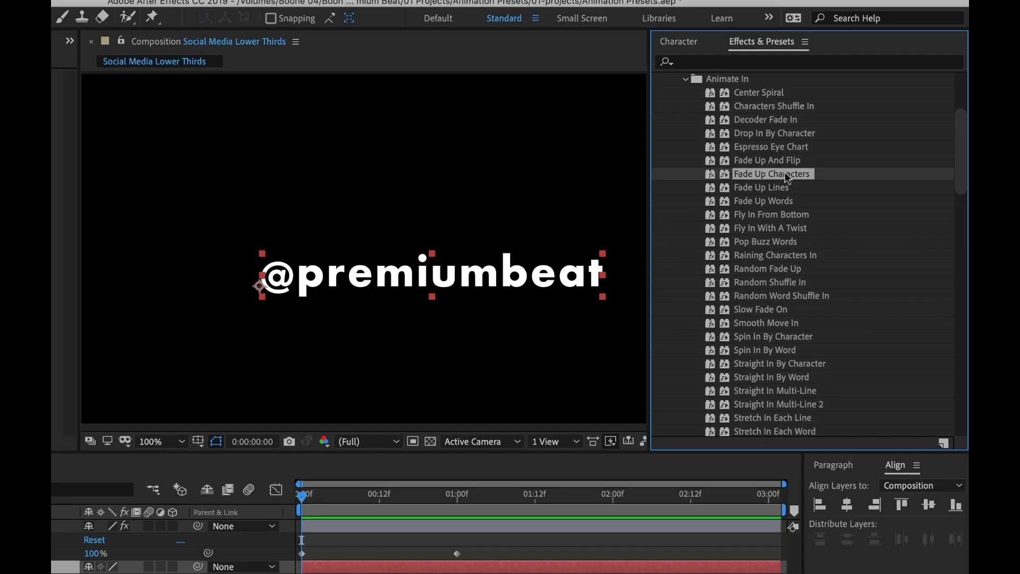
double_click(726, 202)
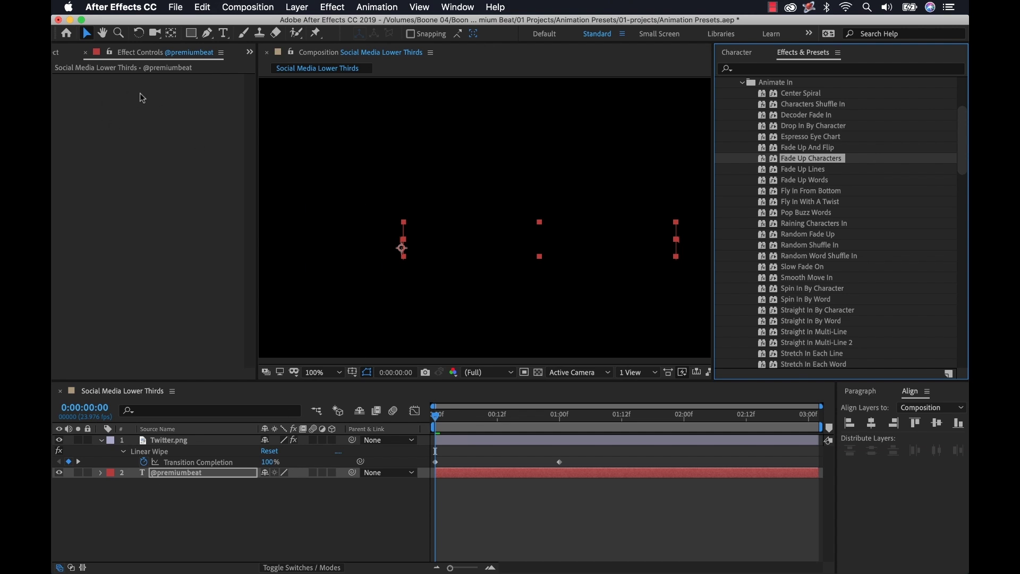
left_click(178, 473)
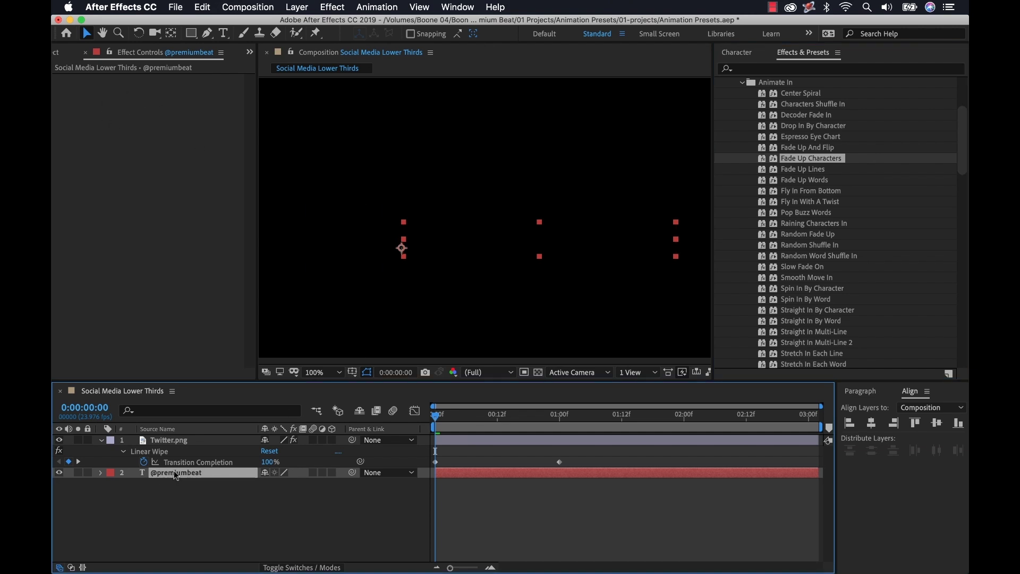
key("u")
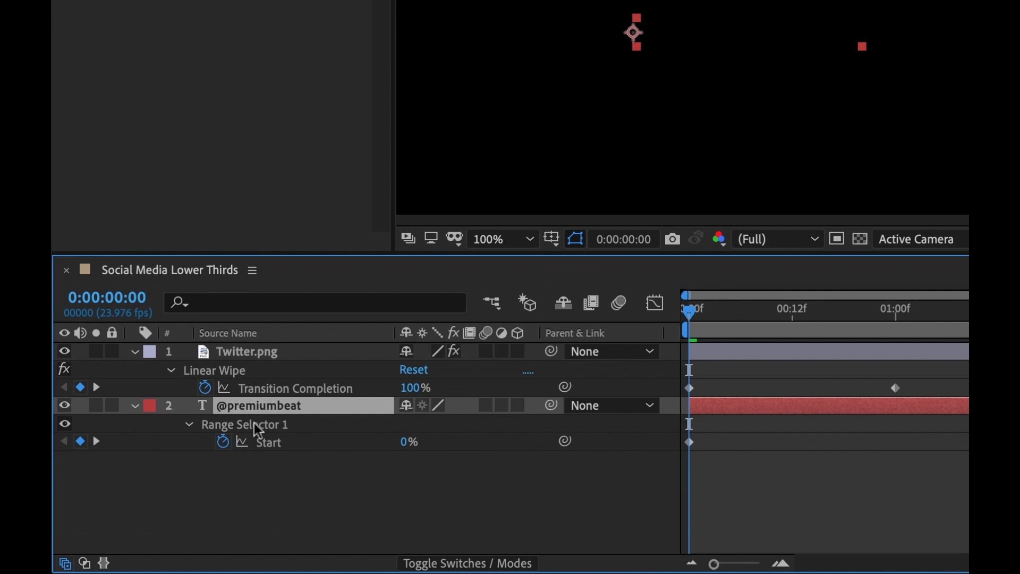
left_click(134, 405)
left_click(135, 405)
scroll(140, 420, "down", 2)
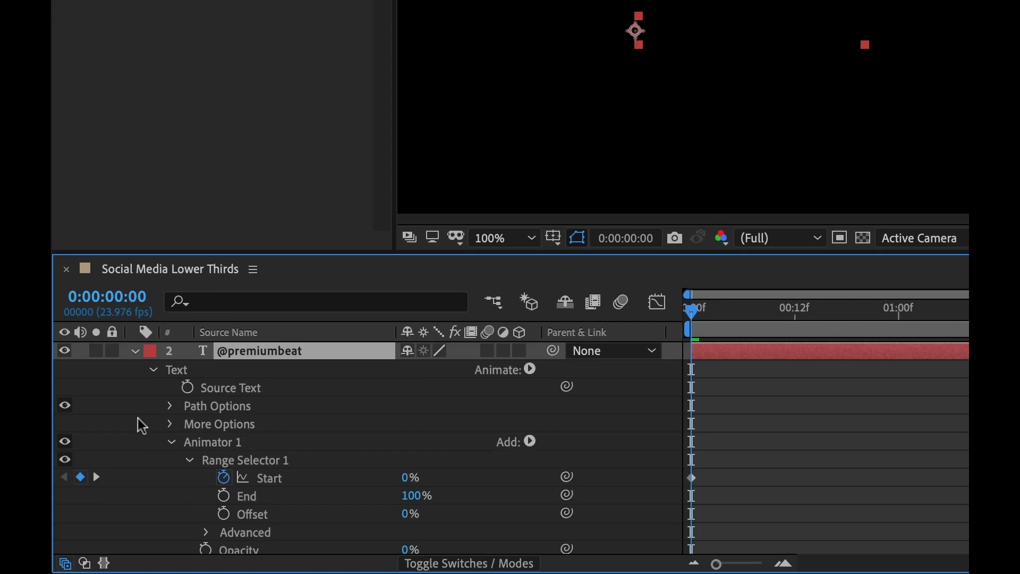
scroll(343, 420, "down", 1)
scroll(343, 419, "up", 2)
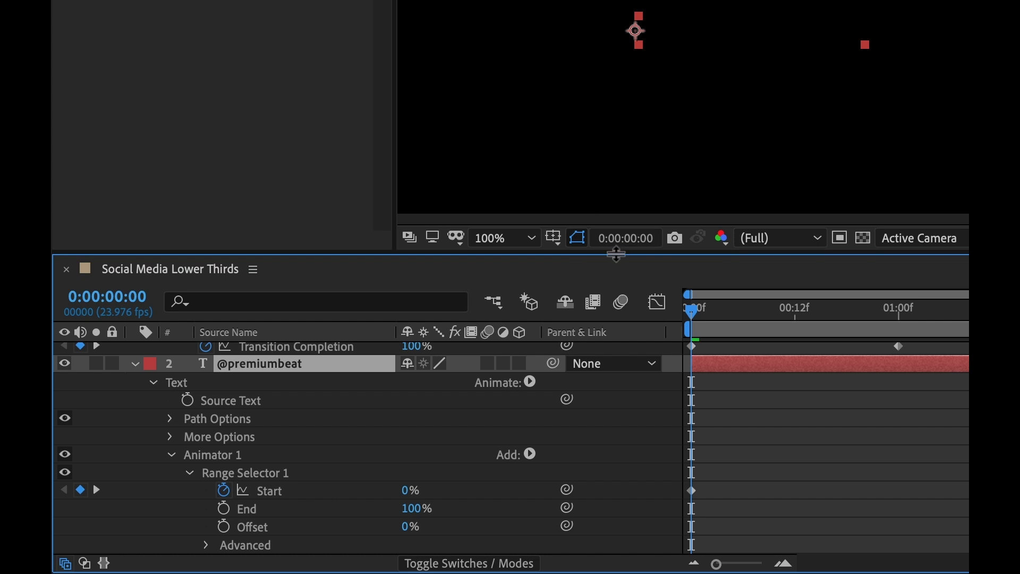
left_click_drag(613, 250, 603, 202)
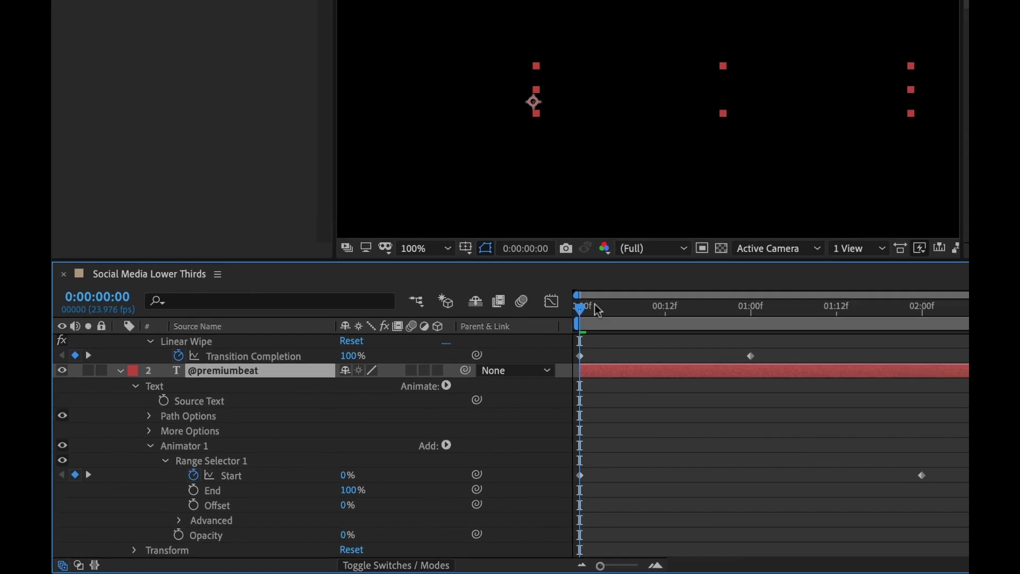
Scrub and play back the two-second character fade-up to check it.
left_click_drag(692, 252, 908, 271)
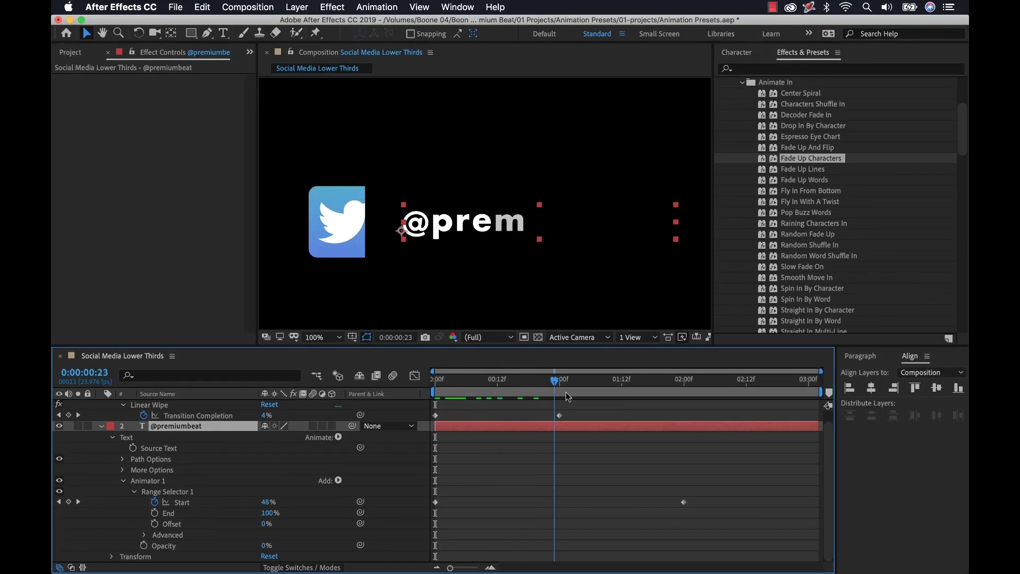
left_click_drag(566, 392, 435, 404)
left_click(759, 473)
key("space")
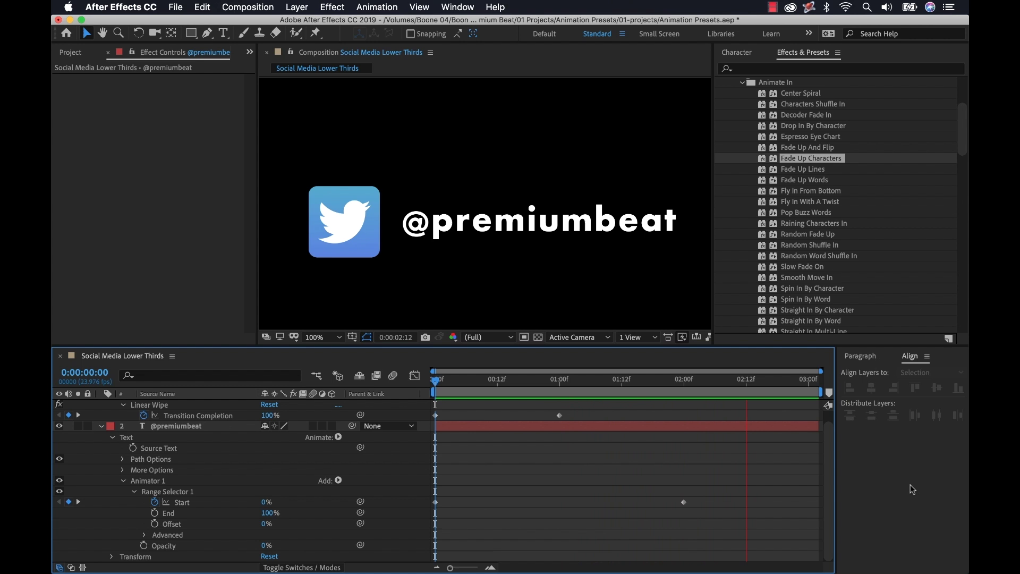
key("space")
left_click_drag(580, 393, 709, 379)
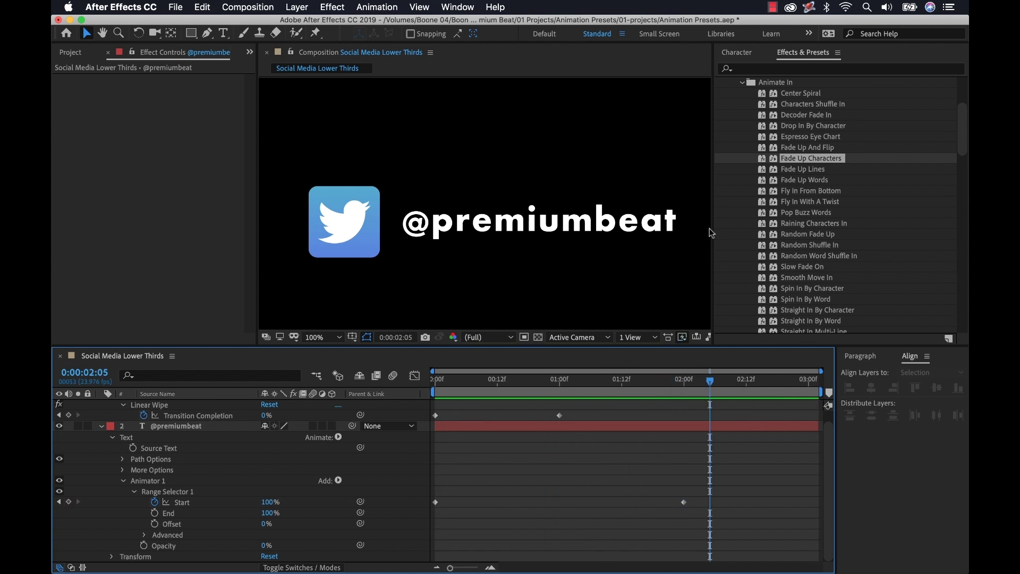
left_click_drag(712, 226, 751, 226)
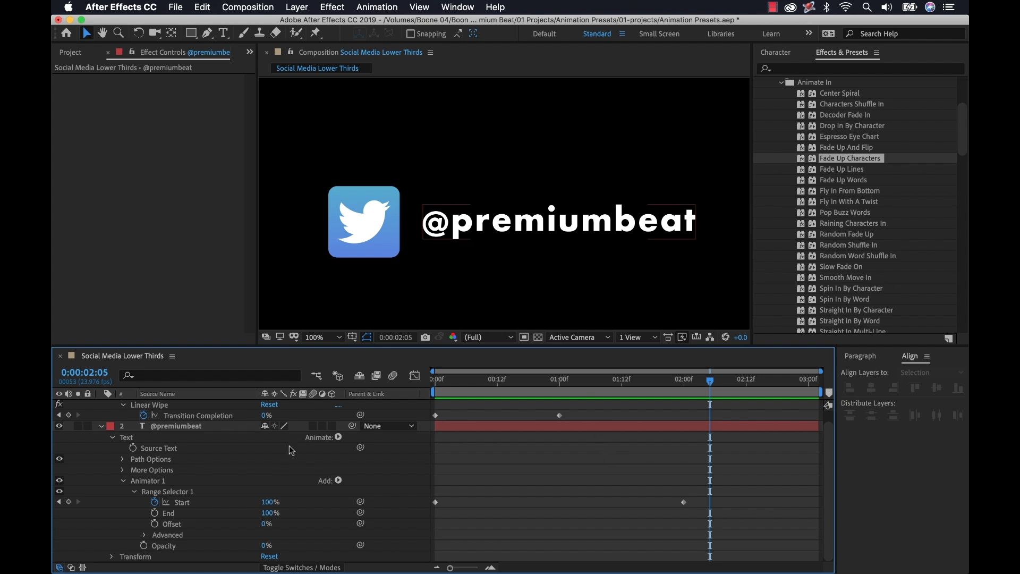
left_click(190, 430)
key("u")
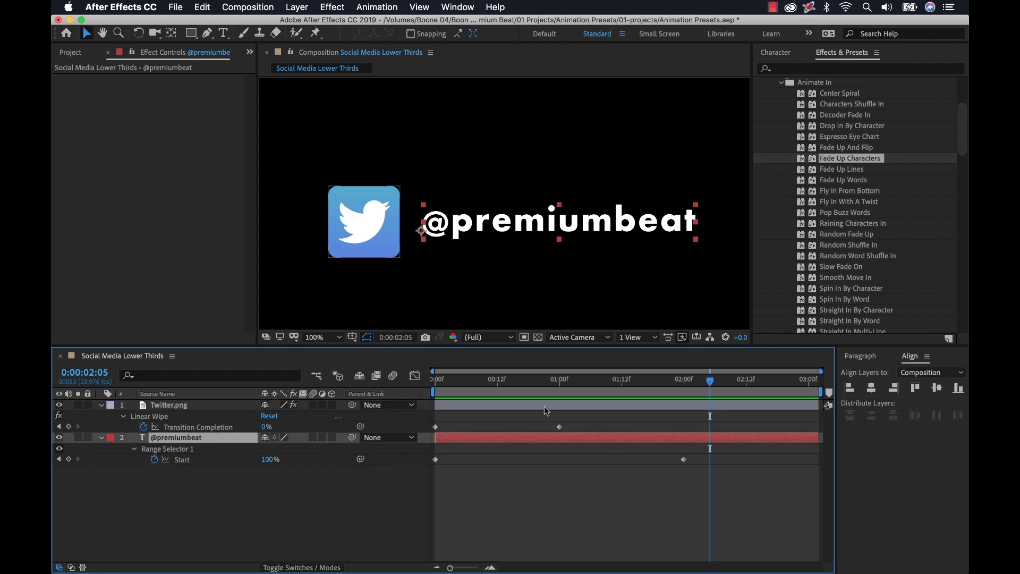
left_click(203, 499)
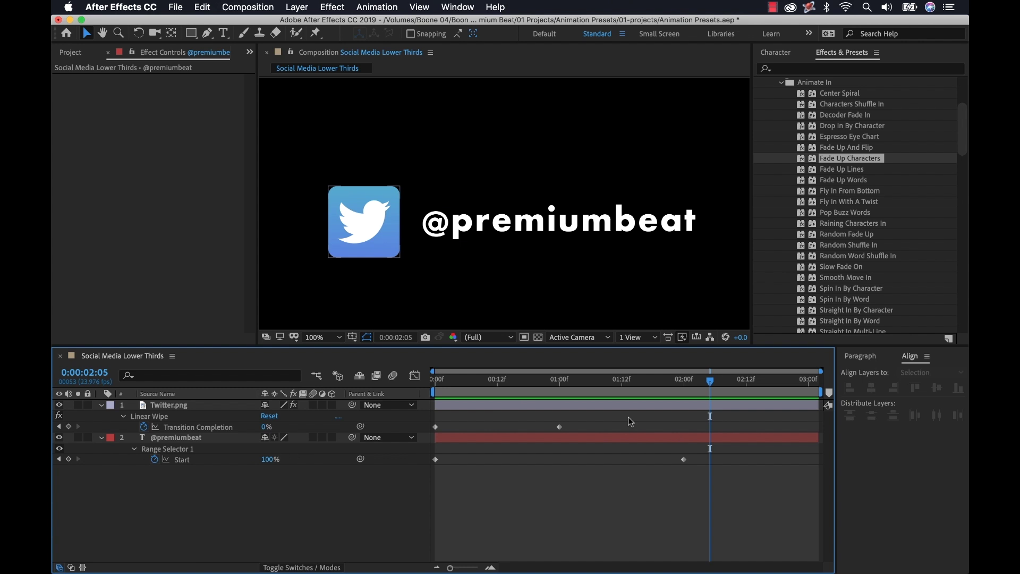
mouse_move(568, 380)
left_mouse_down()
mouse_move(486, 389)
mouse_move(563, 387)
left_mouse_up()
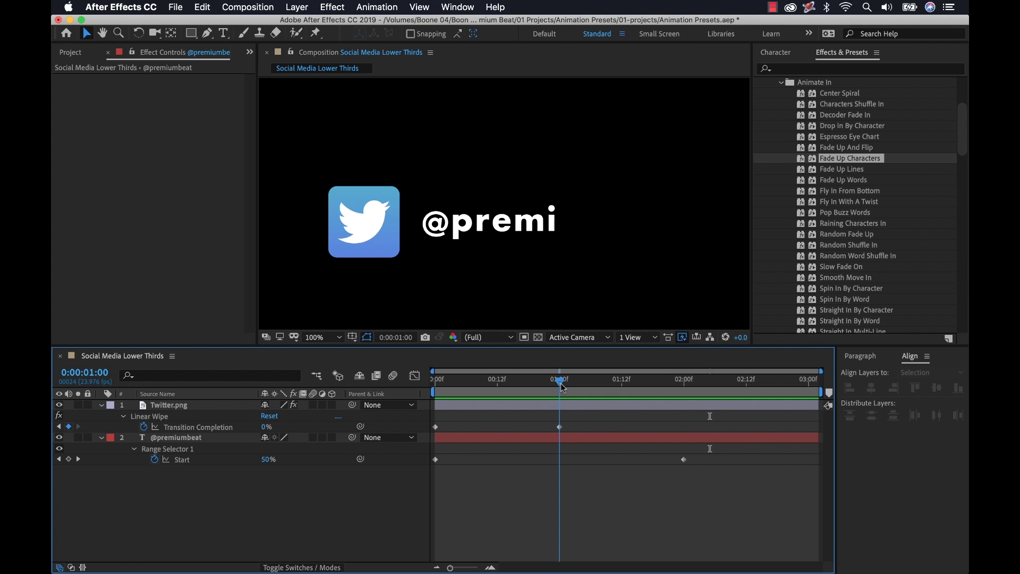
left_click(684, 460)
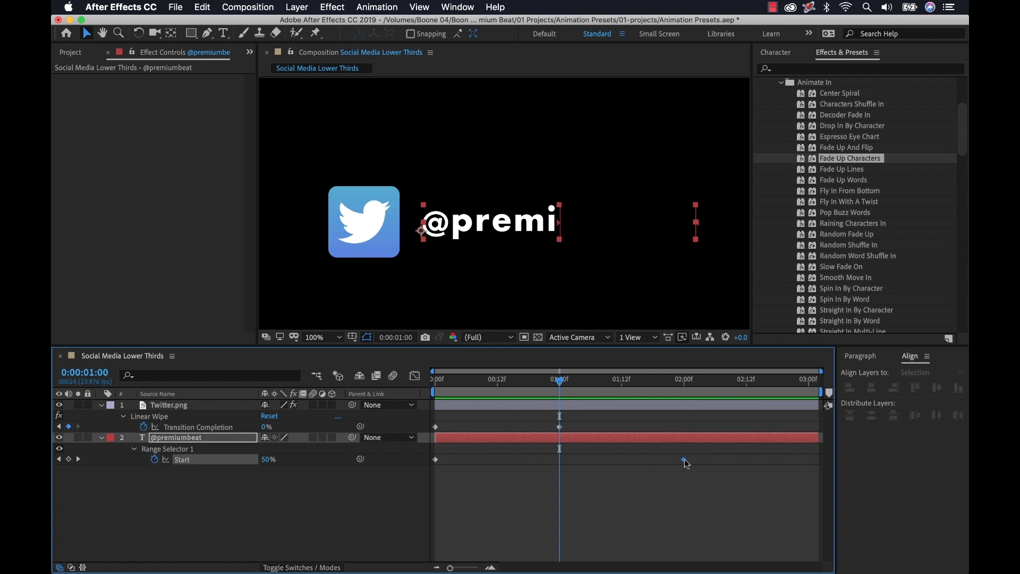
left_click_drag(684, 459, 559, 459)
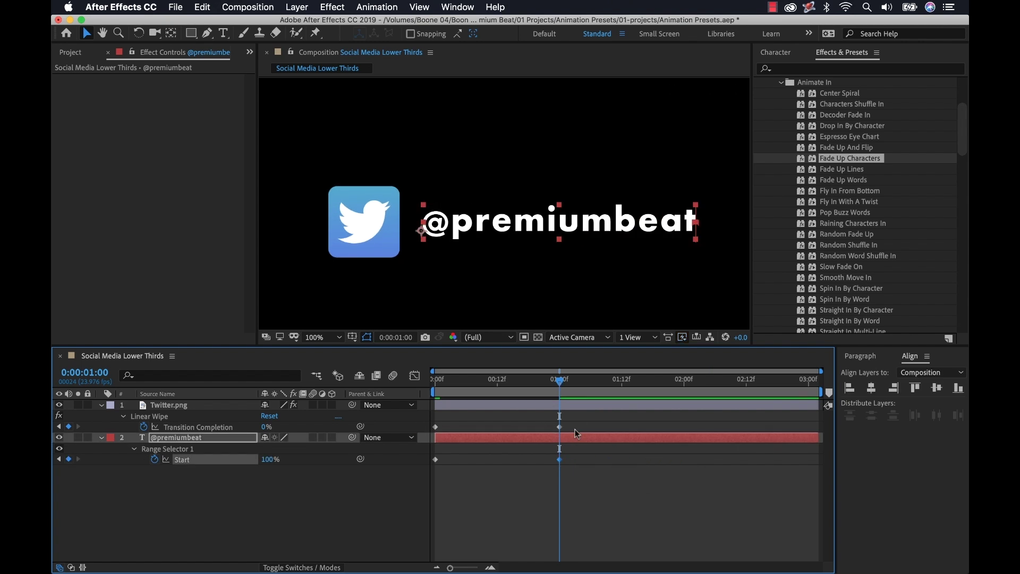
mouse_move(582, 409)
left_mouse_down()
mouse_move(427, 484)
mouse_move(437, 471)
left_mouse_up()
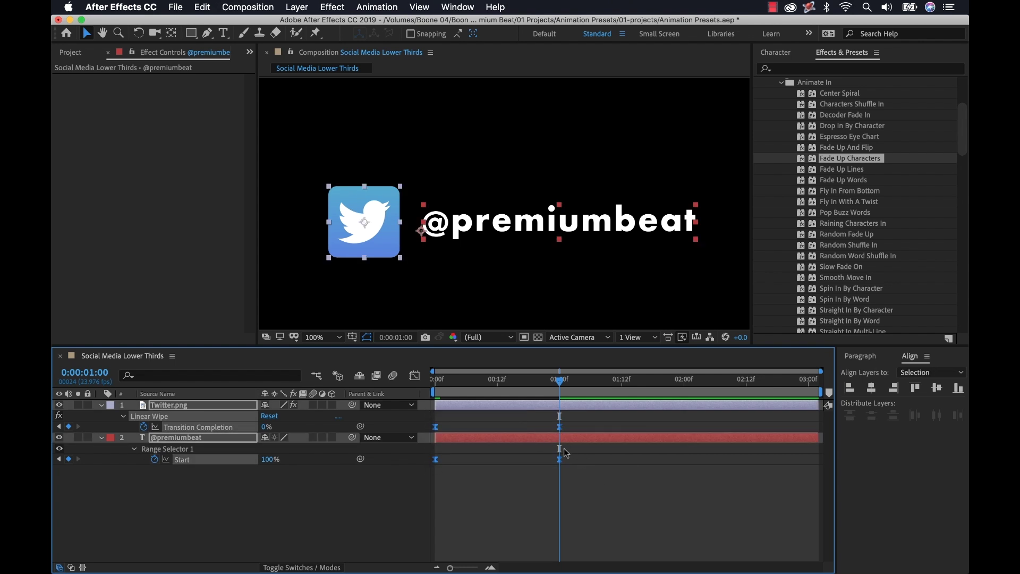
In the speed graph, drag influence handles for a fast start and long ease into 1:00.
left_click(415, 376)
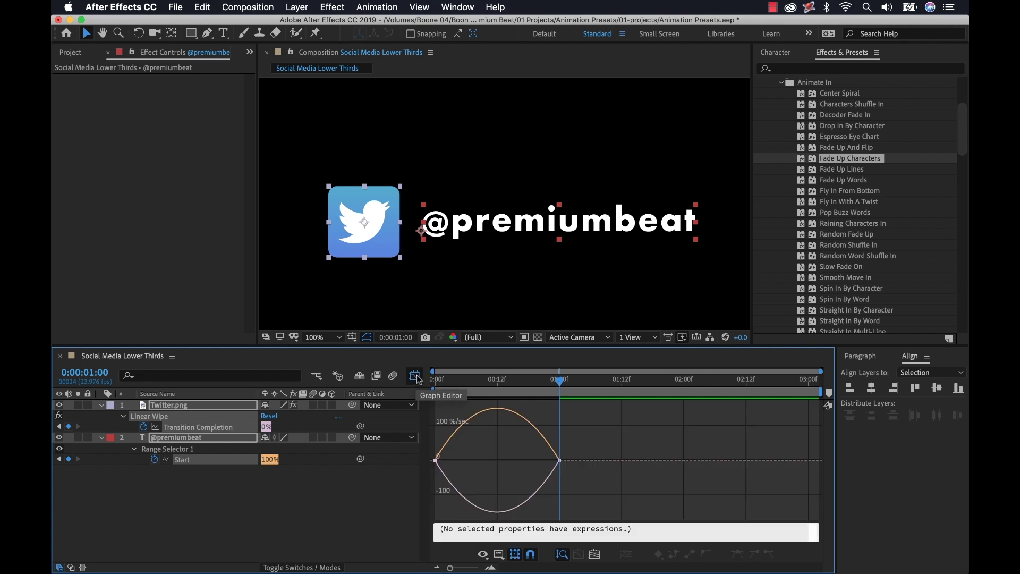
left_click(550, 452)
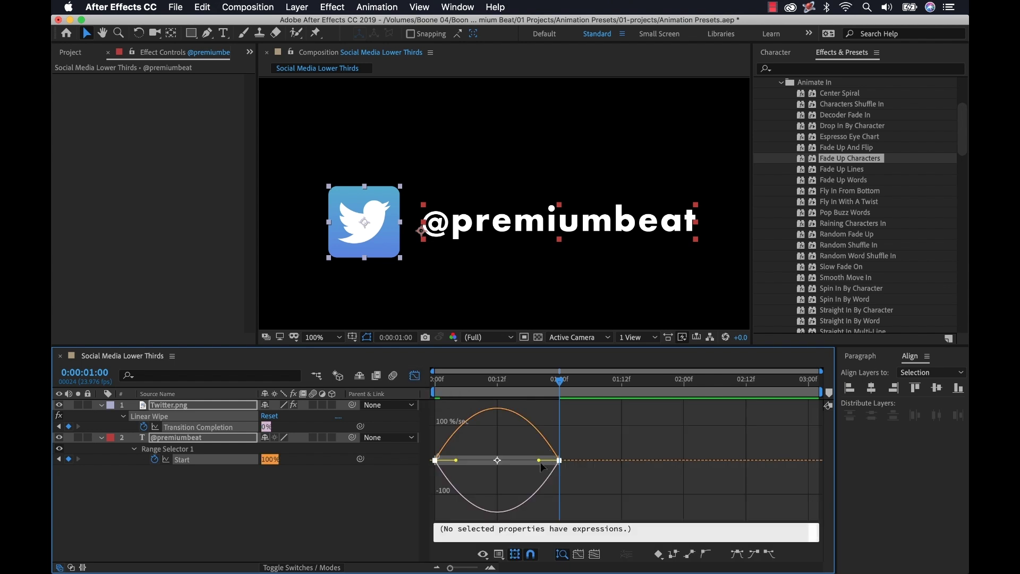
left_click(498, 555)
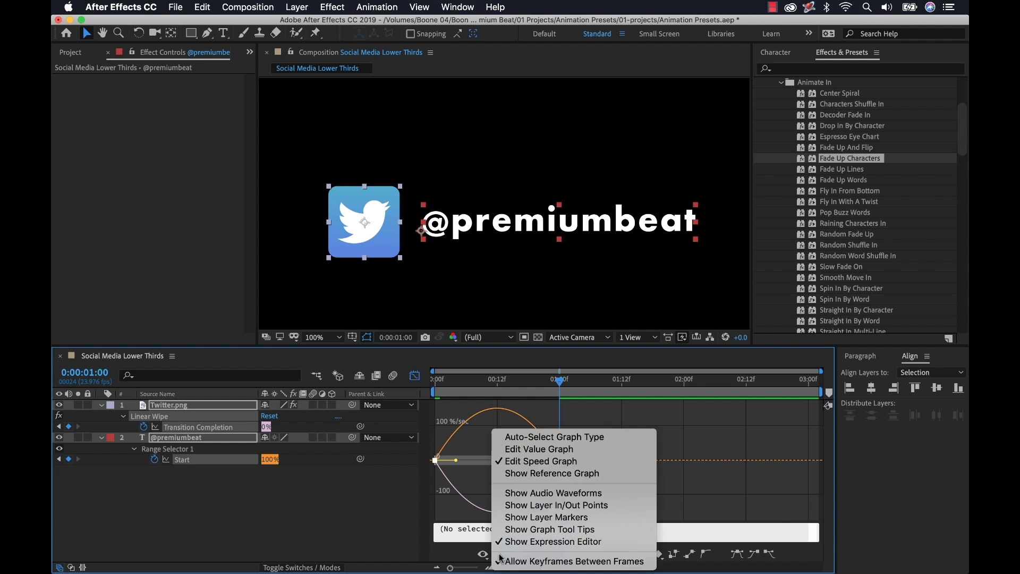
left_click(457, 488)
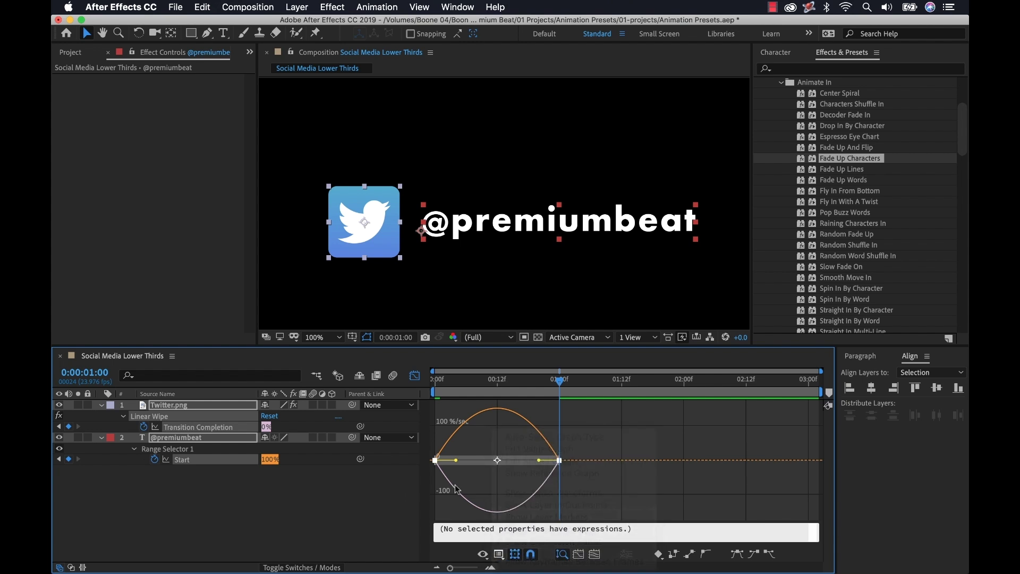
left_click_drag(539, 462, 498, 460)
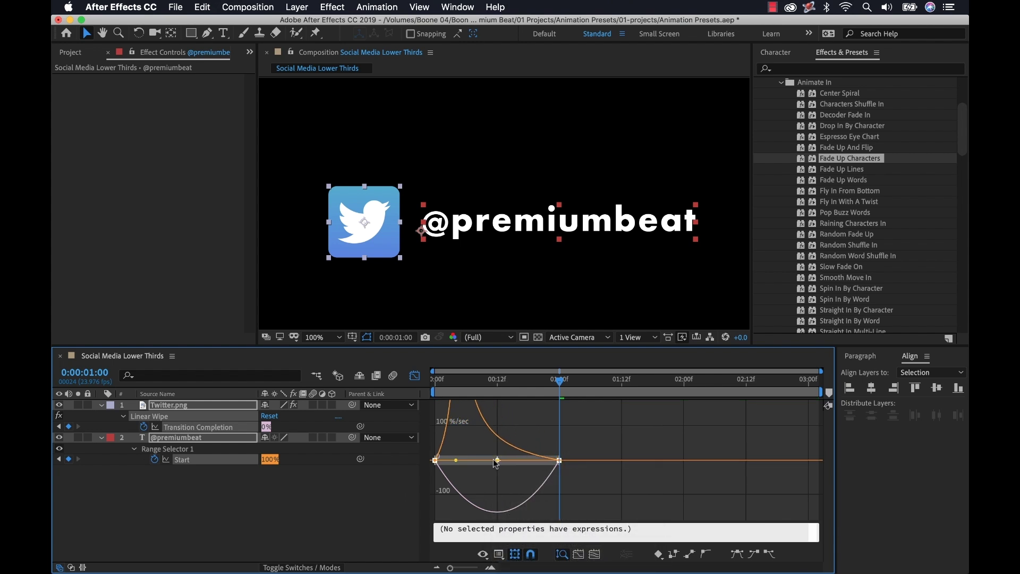
left_click(544, 499)
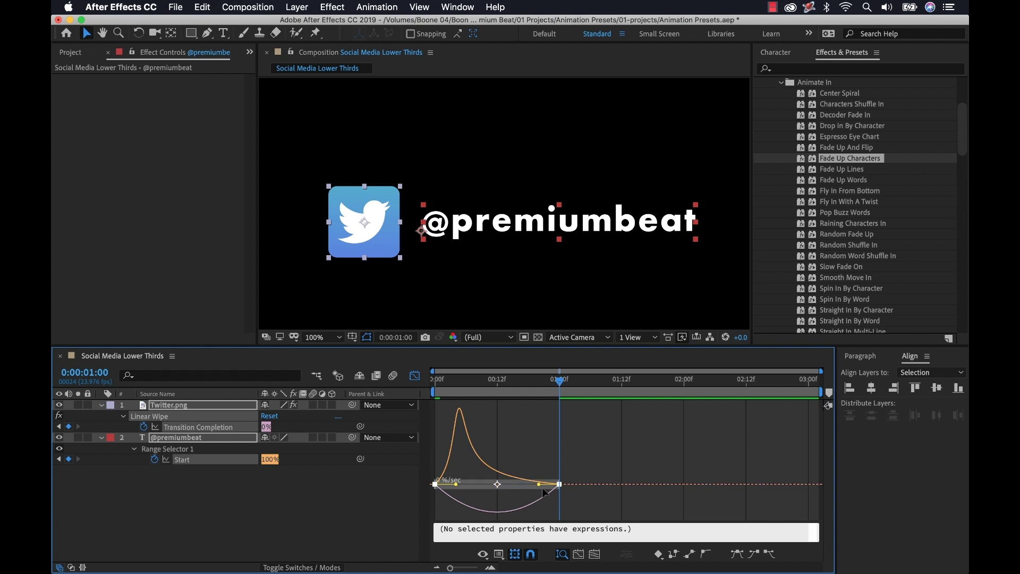
left_click_drag(540, 484, 494, 485)
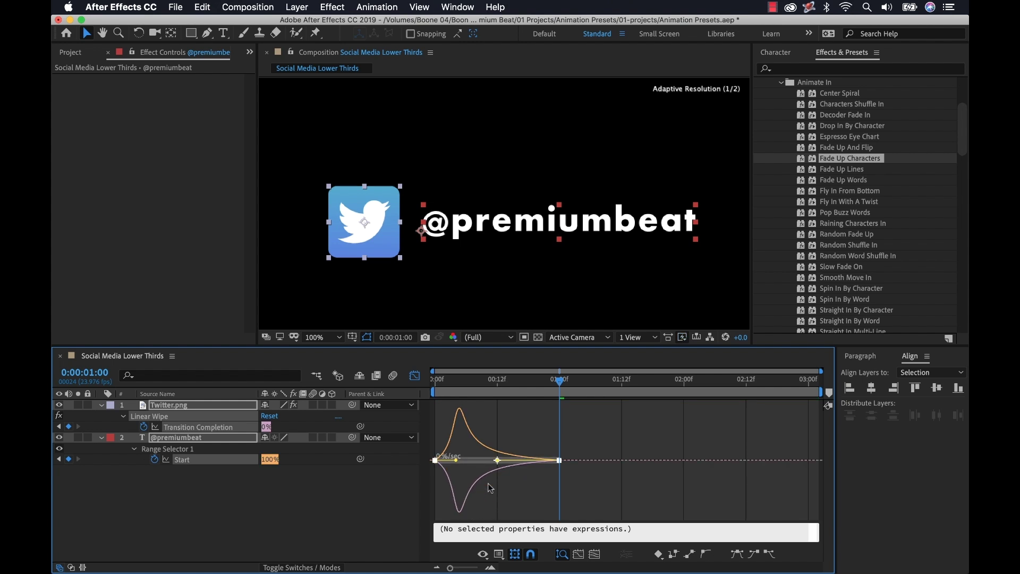
left_click(415, 376)
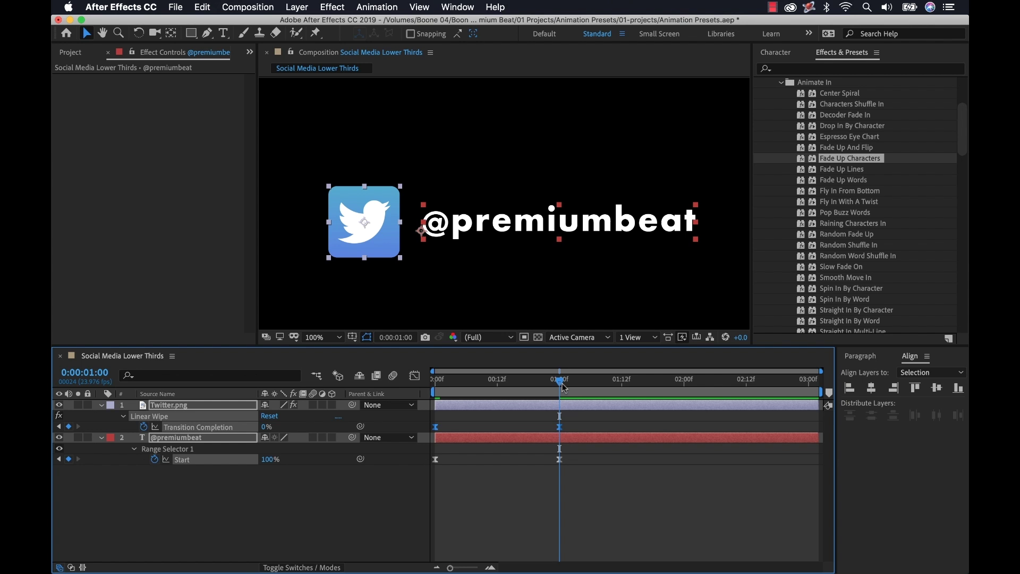
left_click_drag(565, 386, 434, 385)
Preview the lower third, then park at frame 12 with Twitter.png's Linear Wipe settings showing.
left_click(611, 489)
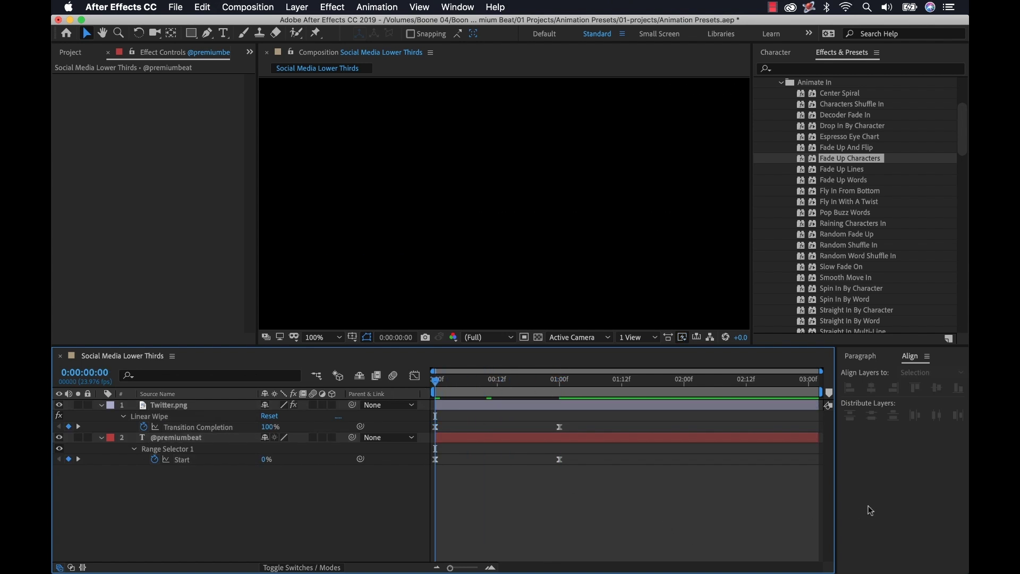
key("space")
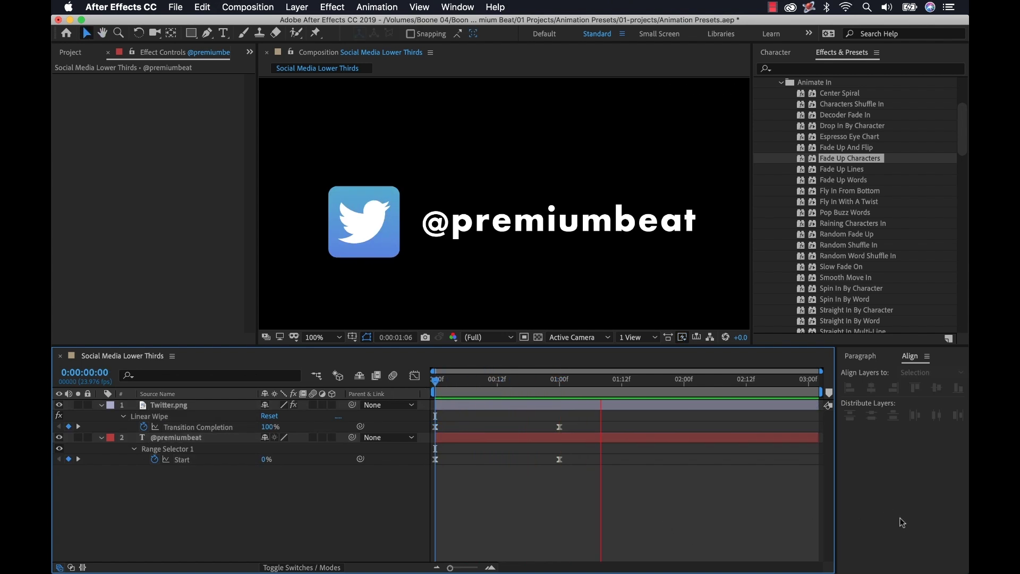
key("space")
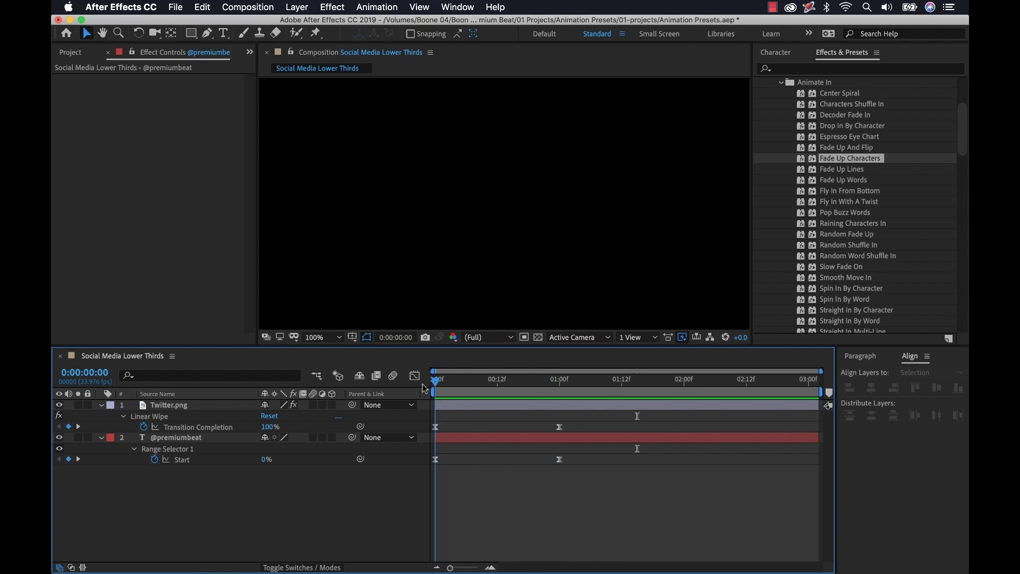
left_click_drag(435, 381, 498, 381)
left_click(165, 407)
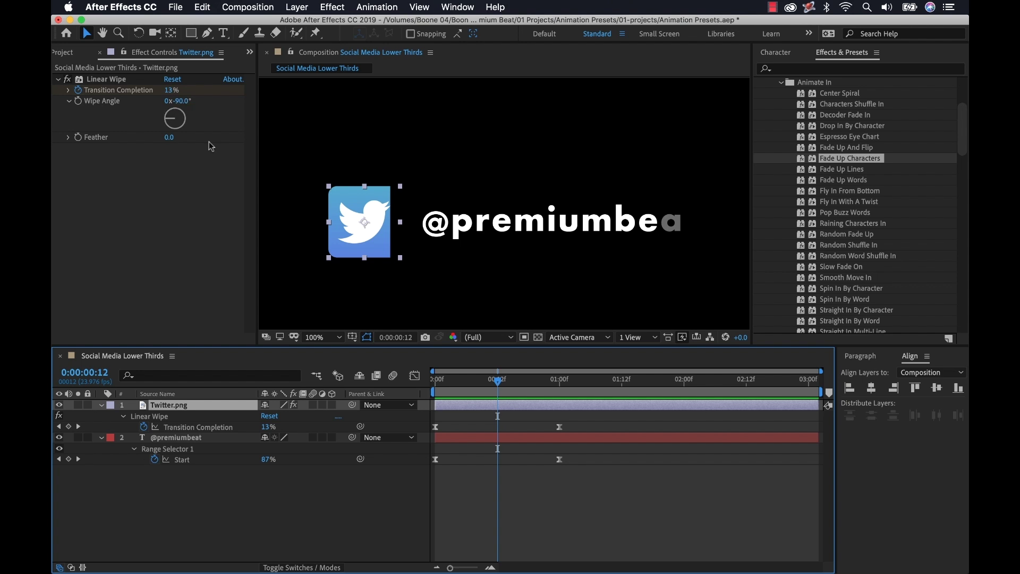
Set the Twitter logo's Linear Wipe angle to 90° and replay the wipe.
mouse_move(495, 383)
left_mouse_down()
mouse_move(470, 381)
mouse_move(492, 382)
left_mouse_up()
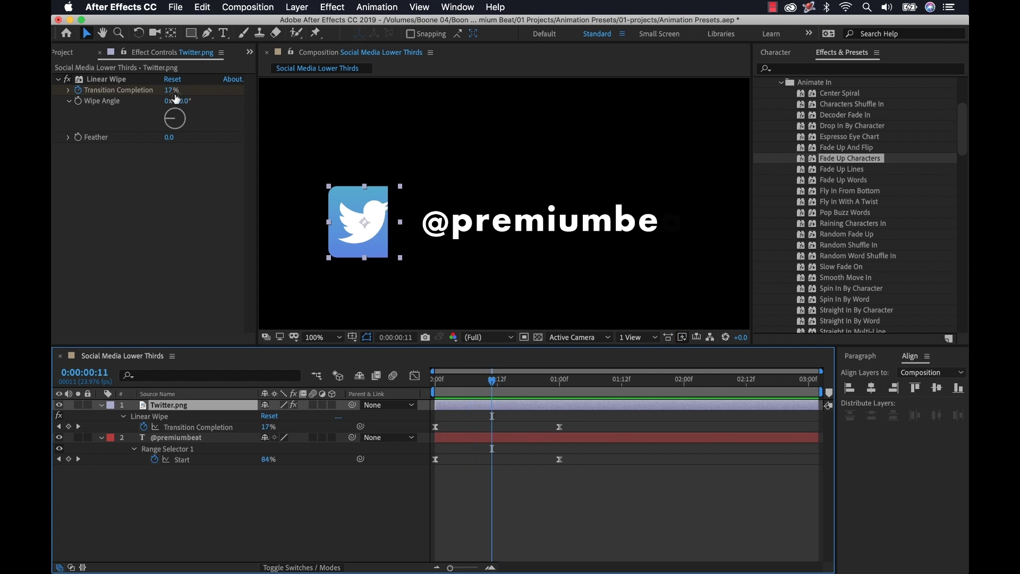
mouse_move(174, 113)
left_mouse_down()
mouse_move(199, 110)
mouse_move(183, 112)
left_mouse_up()
mouse_move(500, 382)
left_mouse_down()
mouse_move(526, 381)
mouse_move(435, 382)
mouse_move(502, 381)
left_mouse_up()
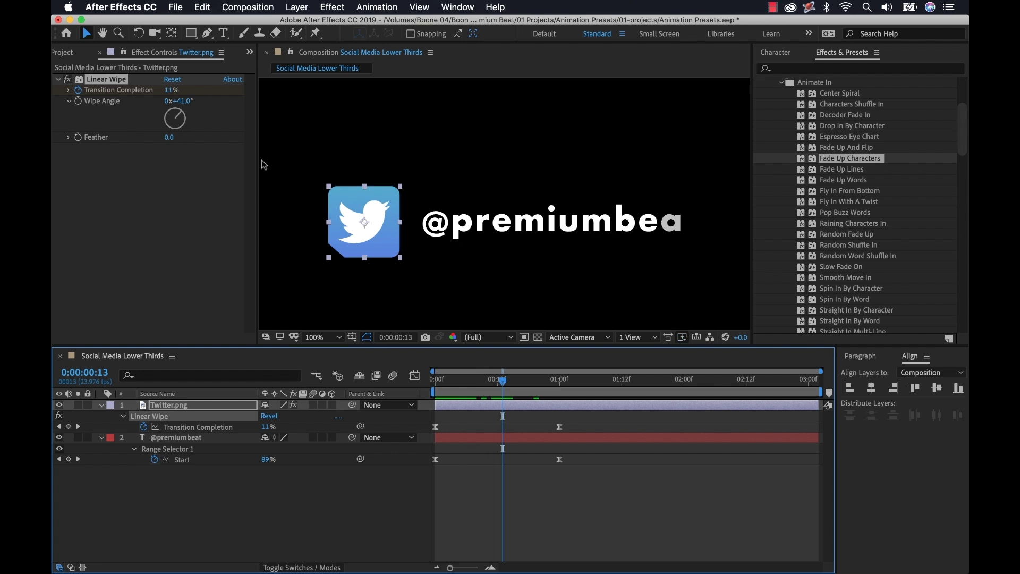
left_click(182, 100)
type("90")
key("Return")
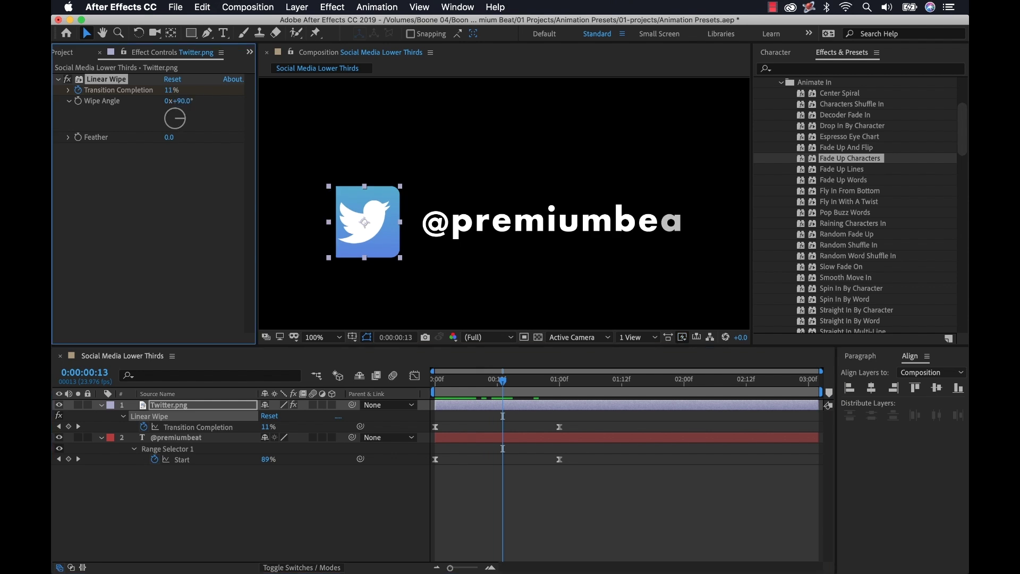
left_click_drag(512, 381, 538, 381)
left_click_drag(434, 381, 508, 380)
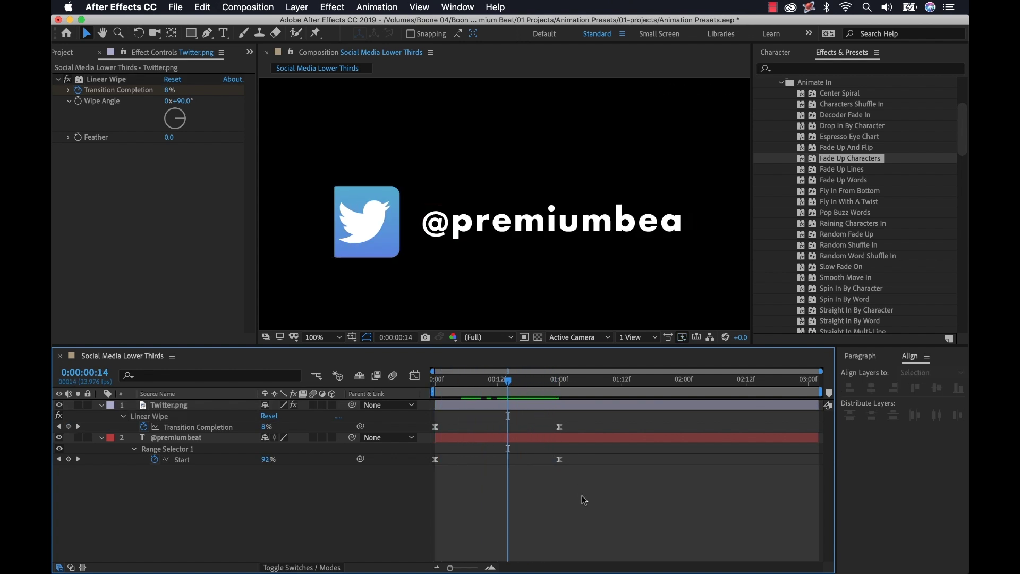
Shift the final Transition Completion keyframe earlier to about frame 20.
left_click(559, 426)
left_click_drag(559, 426, 549, 426)
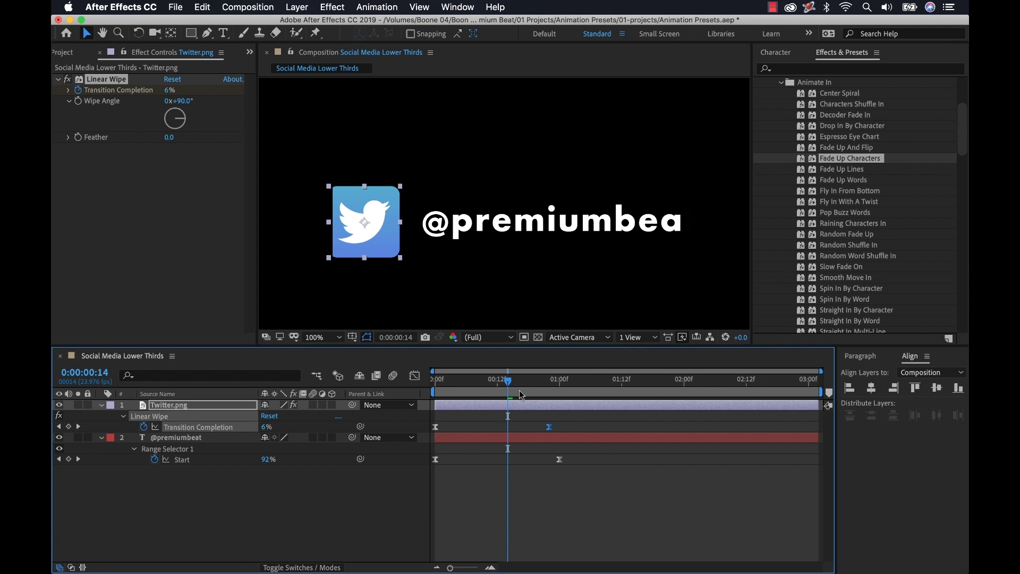
left_click_drag(510, 380, 539, 381)
left_click_drag(547, 427, 540, 428)
left_click_drag(542, 387, 436, 398)
left_click(708, 480)
key("space")
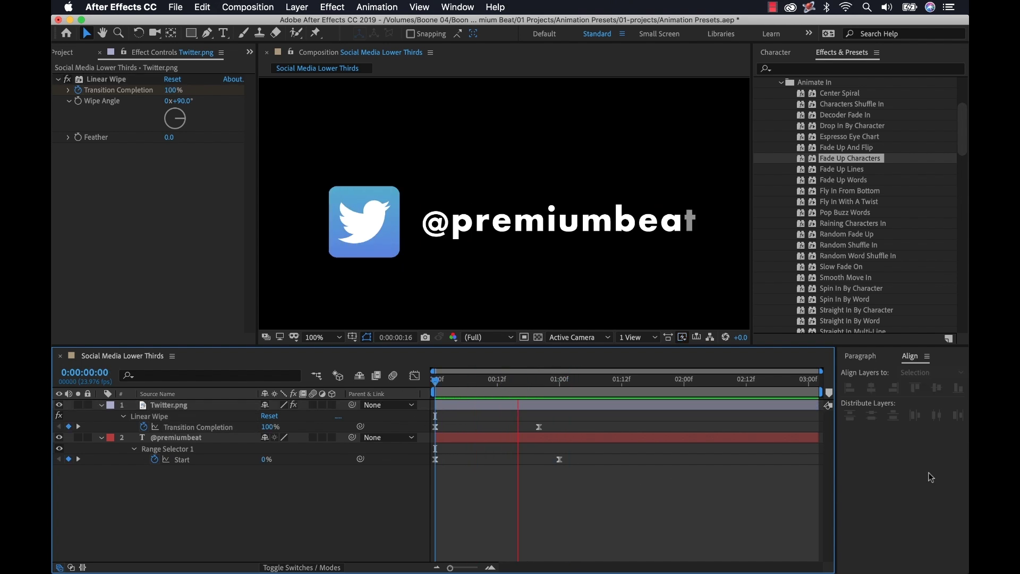
left_click(566, 382)
left_click_drag(566, 382, 674, 383)
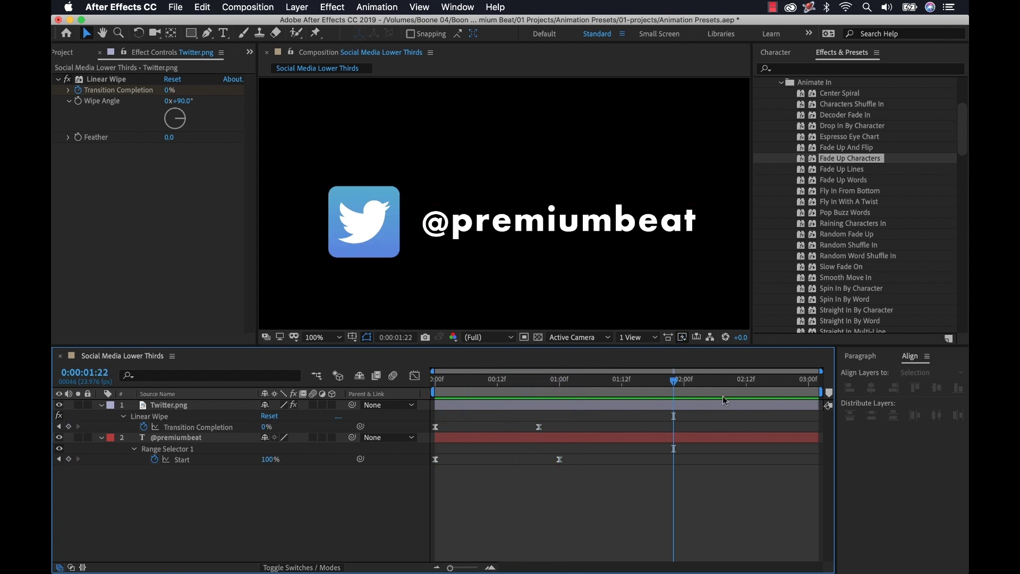
left_click(767, 384)
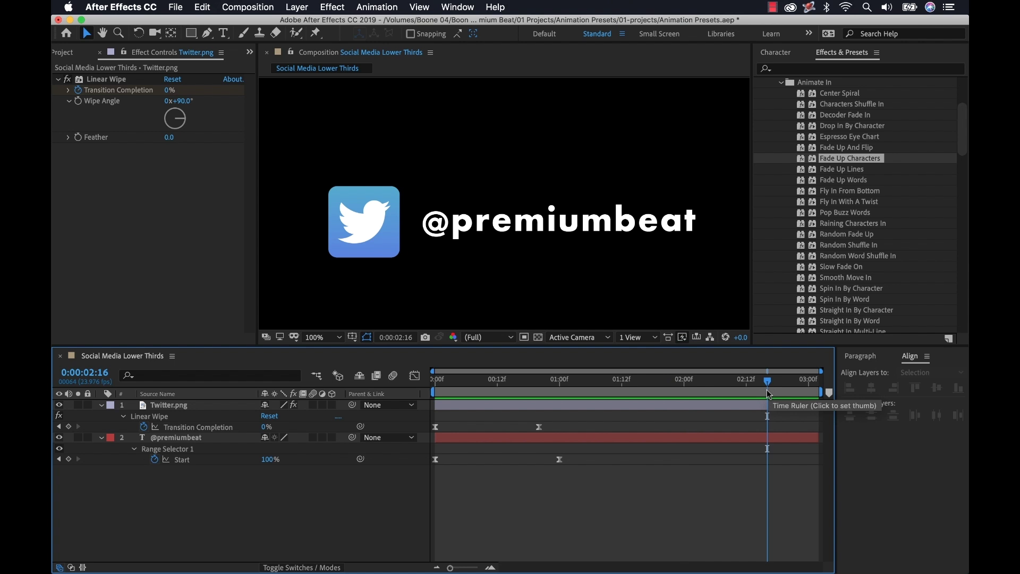
left_click_drag(768, 382, 663, 383)
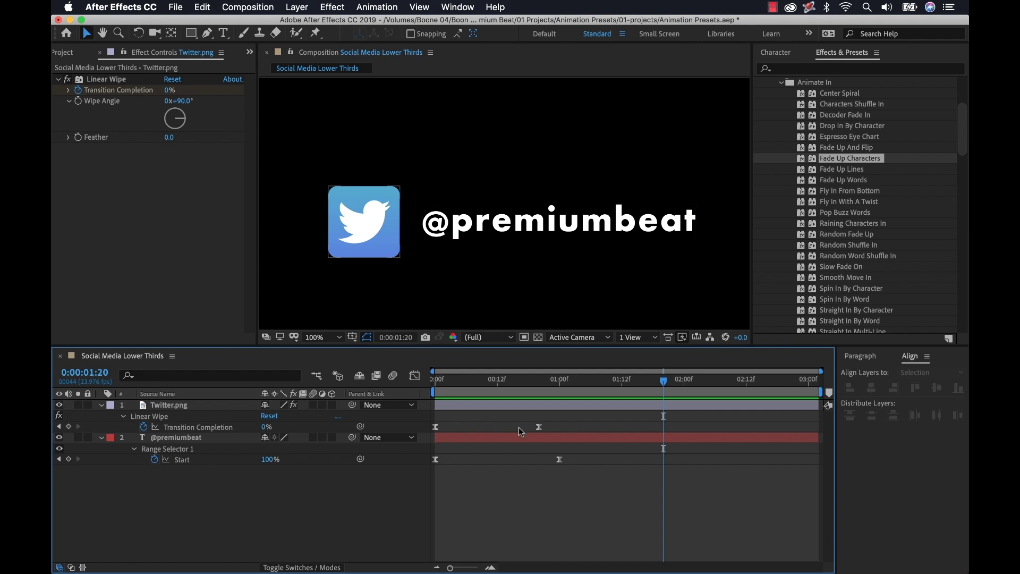
Paste the Transition Completion keyframes at 1:20 and time-reverse them with Keyframe Assistant.
left_click_drag(560, 417, 428, 431)
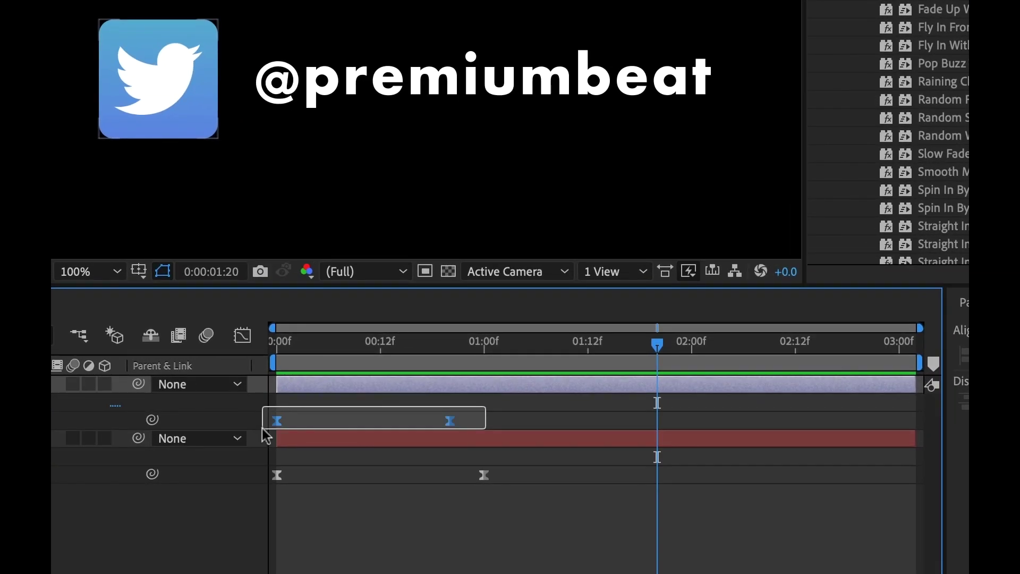
left_click_drag(265, 436, 266, 435)
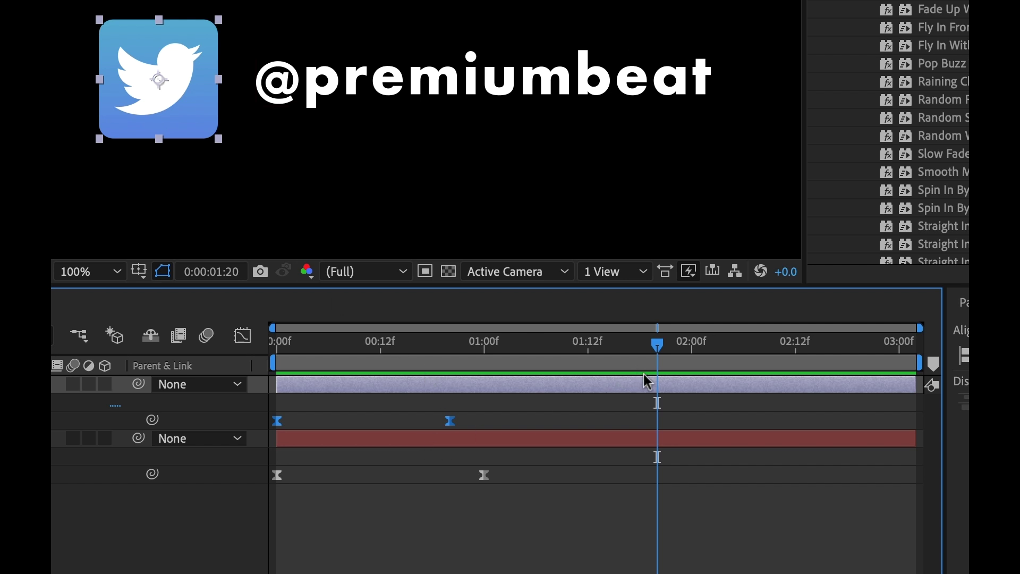
key("ctrl+v")
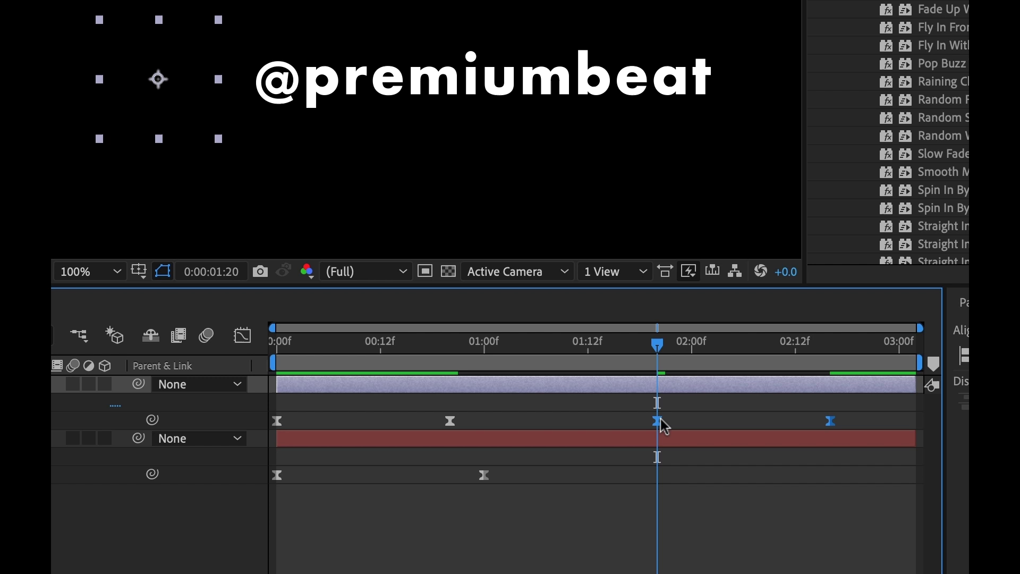
mouse_move(658, 425)
right_click(657, 425)
mouse_move(748, 565)
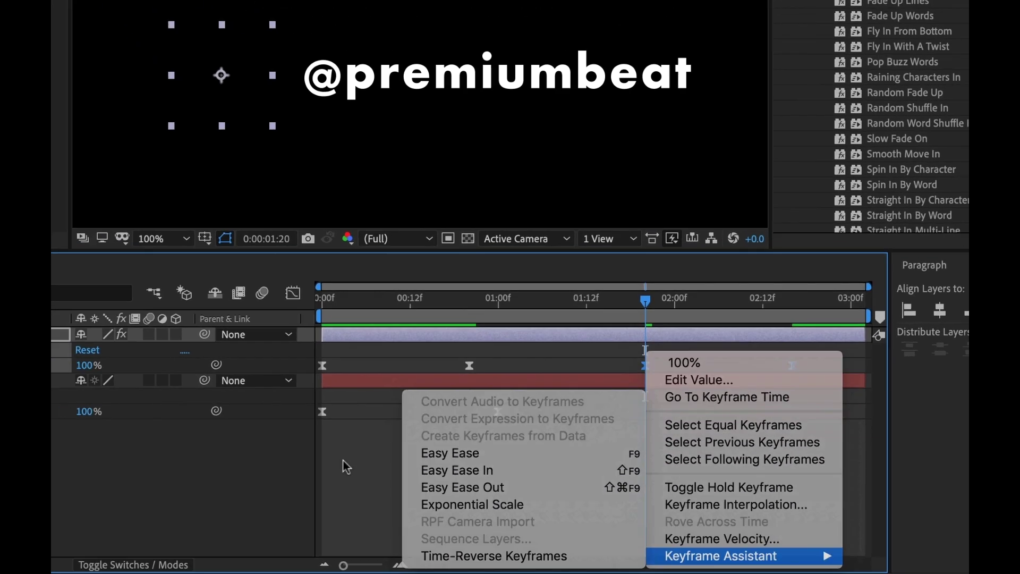
left_click(433, 553)
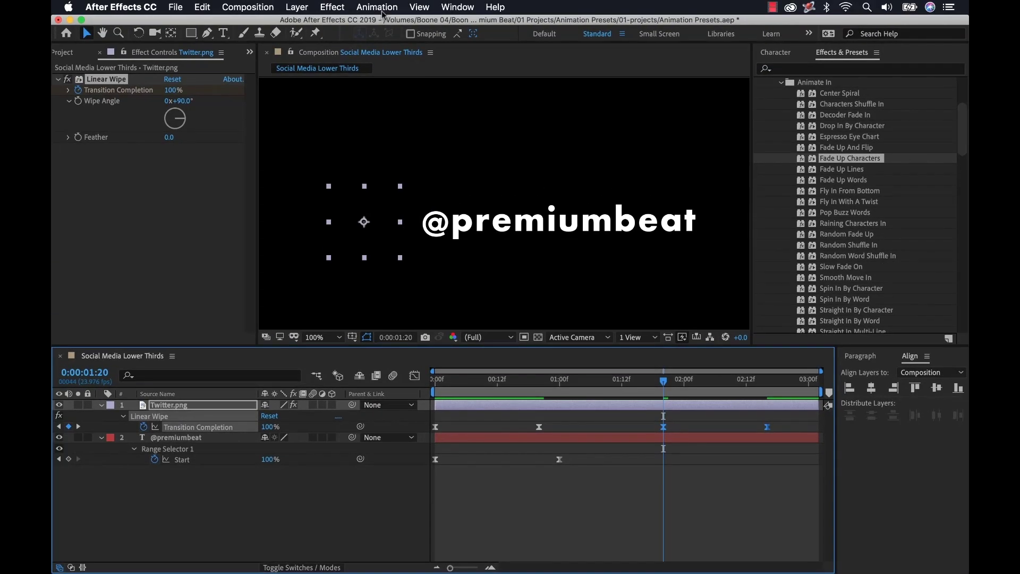
left_click(382, 12)
mouse_move(456, 128)
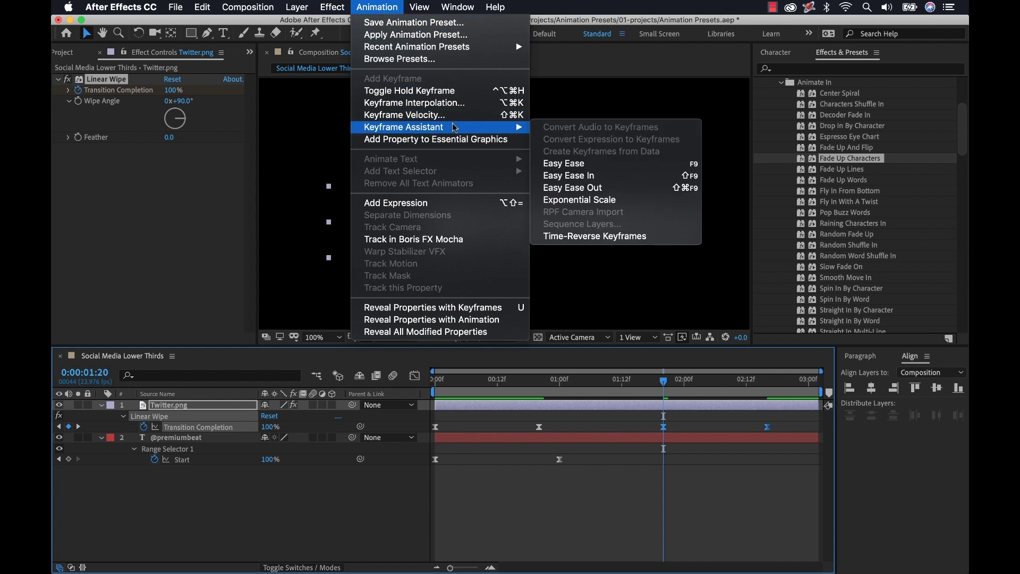
left_click(672, 236)
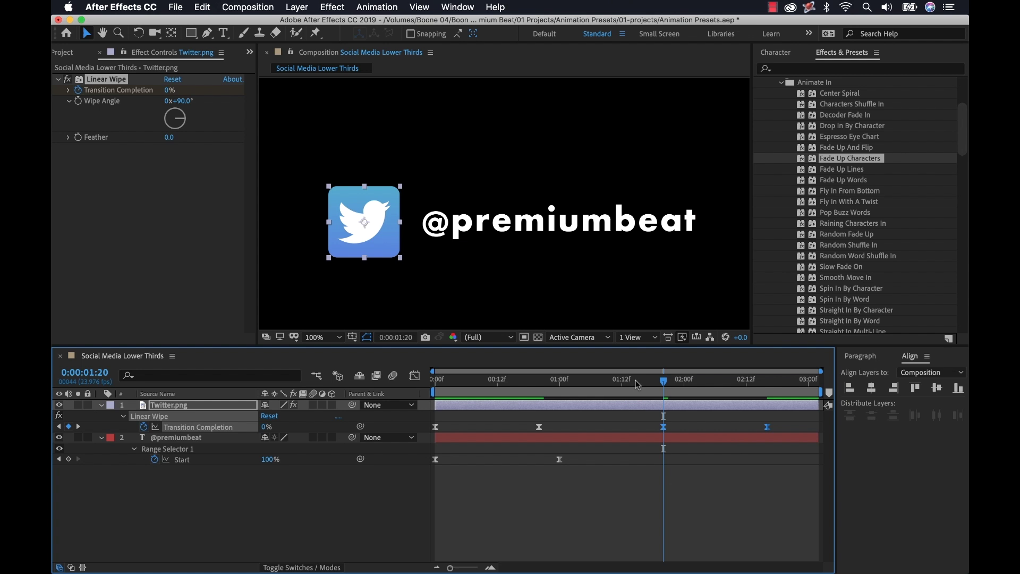
Preview, then slide the reversed wipe keyframes later so the logo wipes out by 2:16.
key("space")
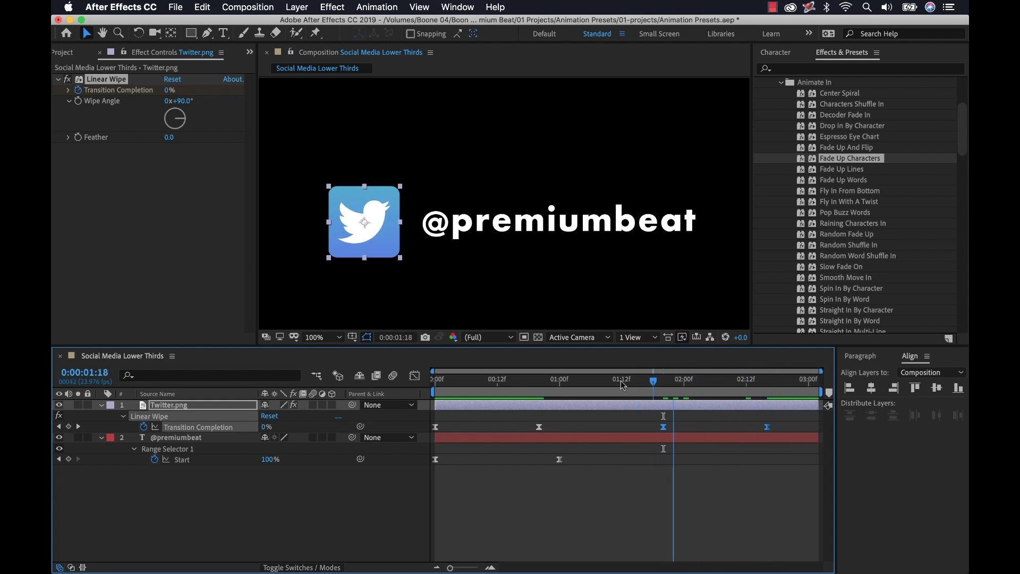
key("space")
left_click_drag(767, 427, 766, 427)
left_click_drag(766, 427, 813, 429)
key("Caps_Lock")
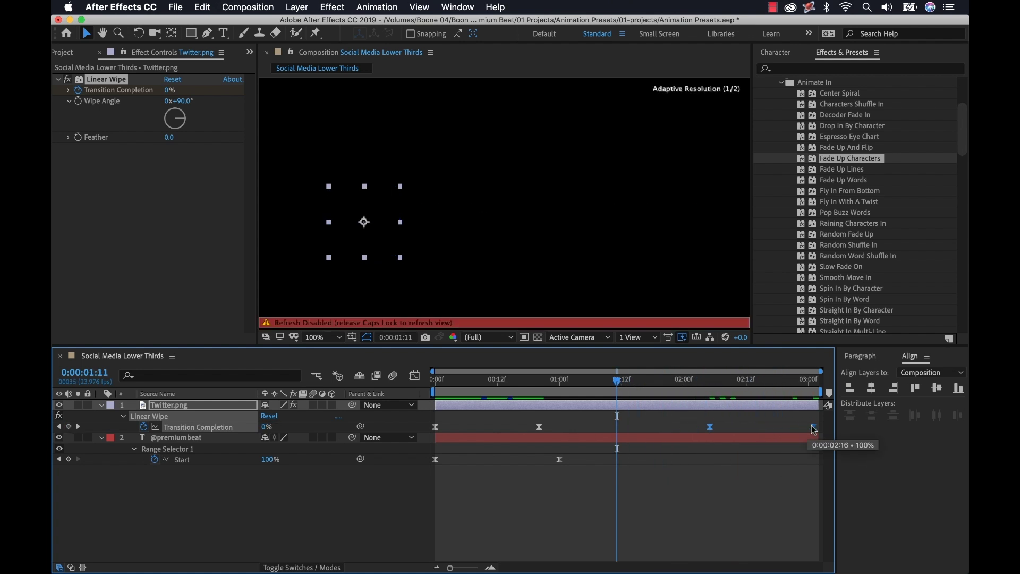
key("Caps_Lock")
left_click(767, 477)
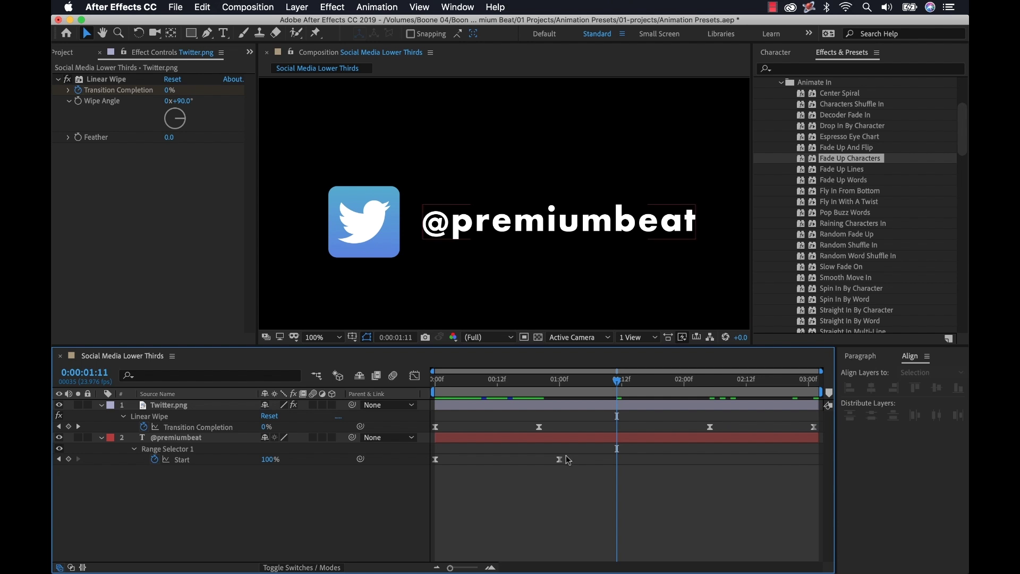
left_click_drag(570, 451, 426, 477)
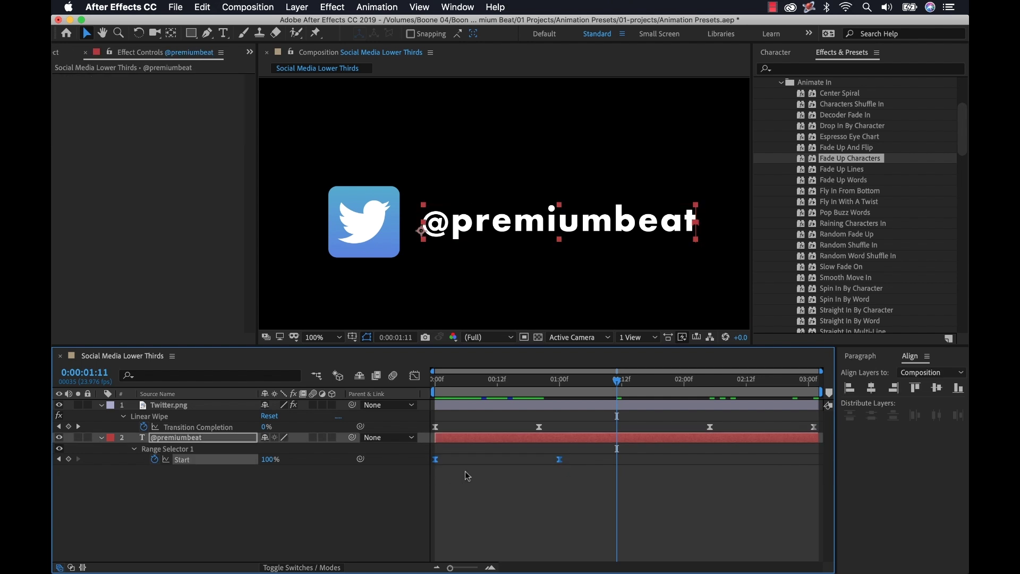
Paste time-reversed Start keyframes at 1:11, shift them toward the end, and preview everything.
key("super+c")
key("super+v")
right_click(742, 460)
mouse_move(799, 563)
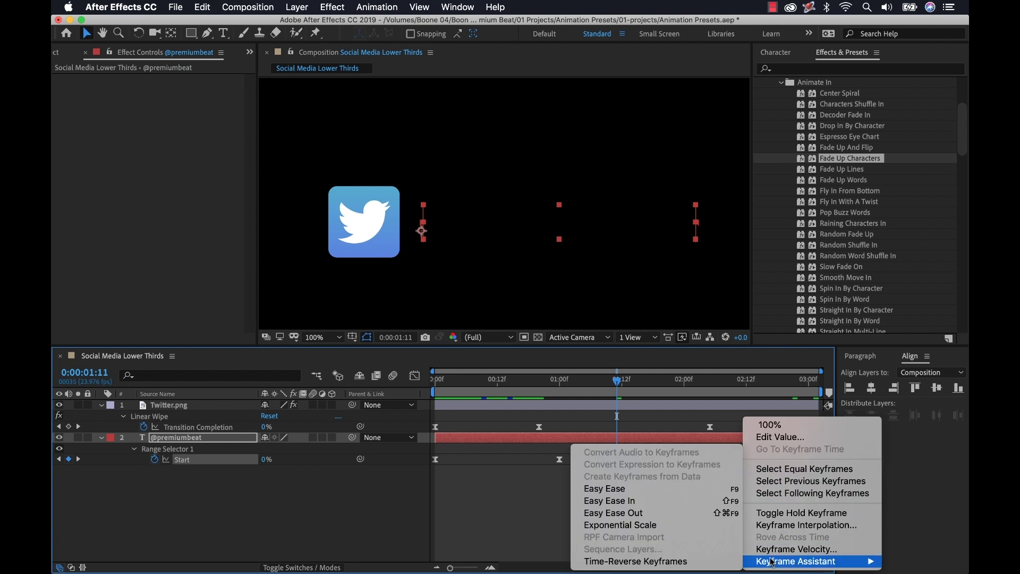
left_click(710, 562)
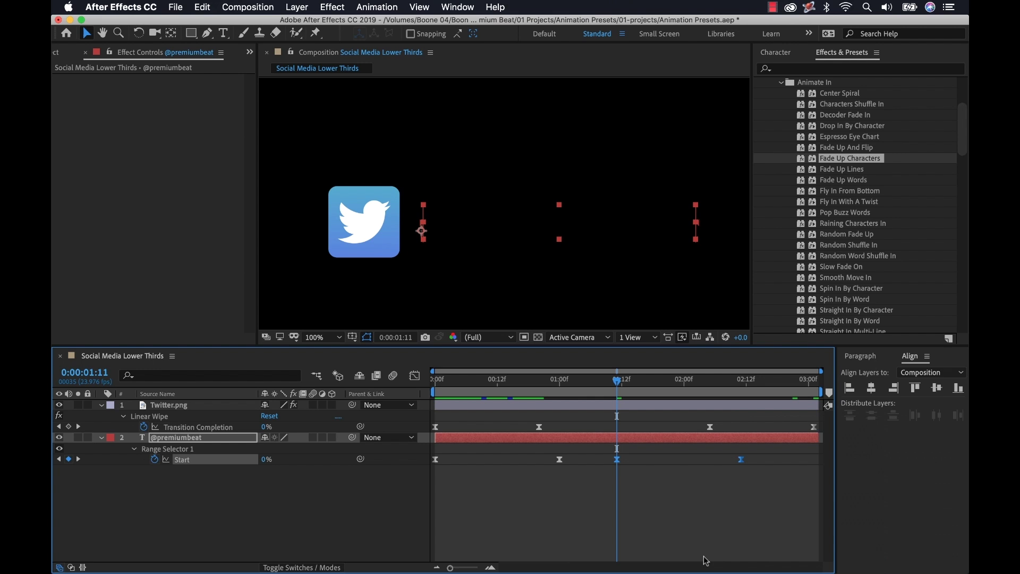
left_click_drag(742, 460, 815, 460)
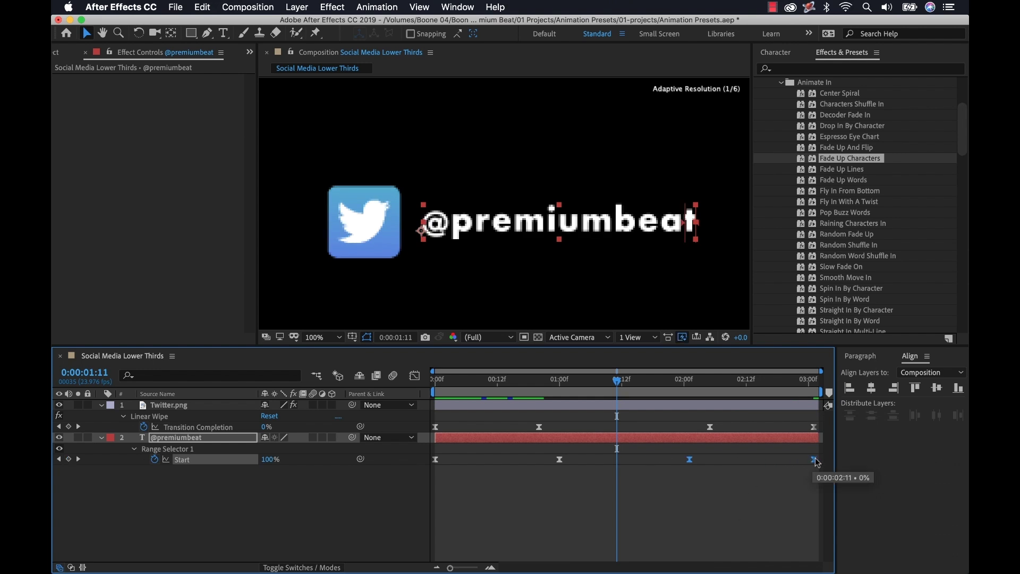
left_click(768, 510)
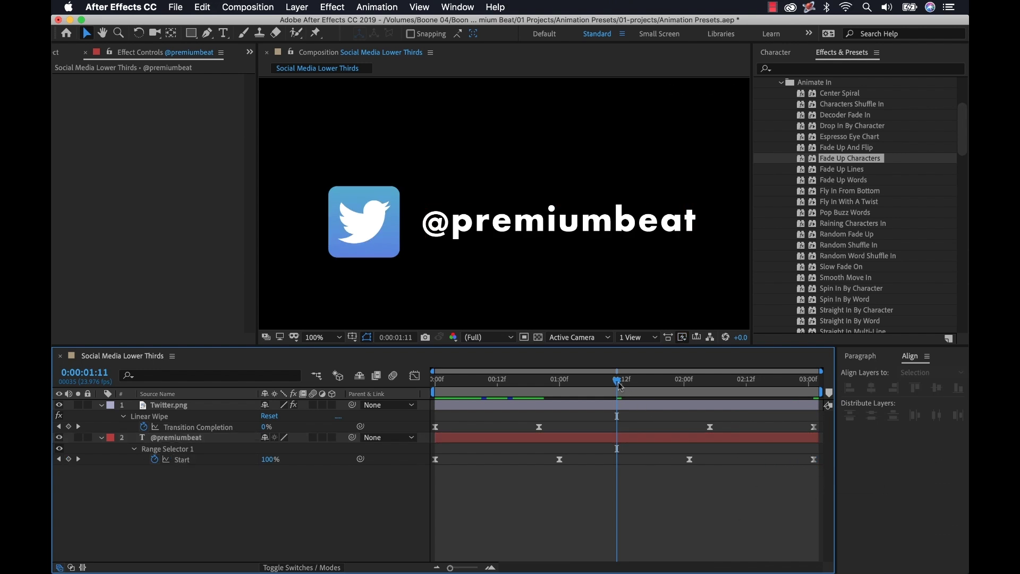
left_click_drag(618, 380, 435, 381)
key("space")
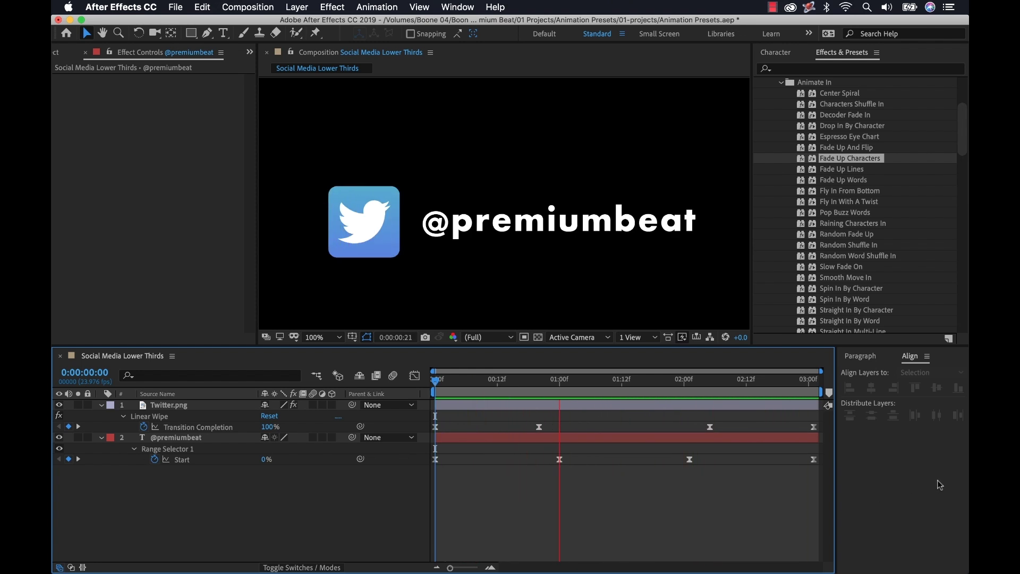
scroll(652, 273, "down", 4)
key("h")
left_click_drag(636, 160, 604, 243)
key("v")
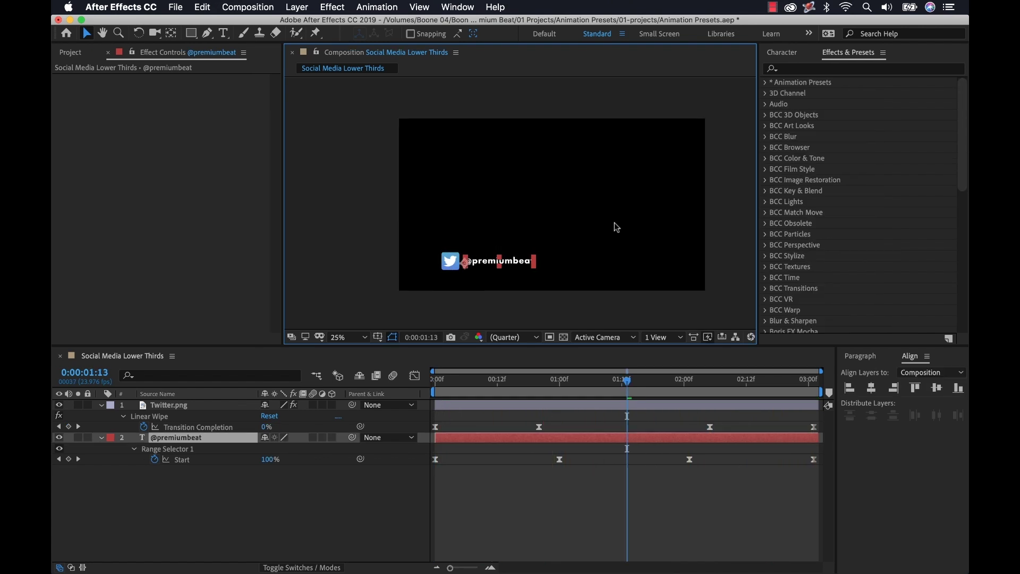
scroll(615, 222, "up", 4)
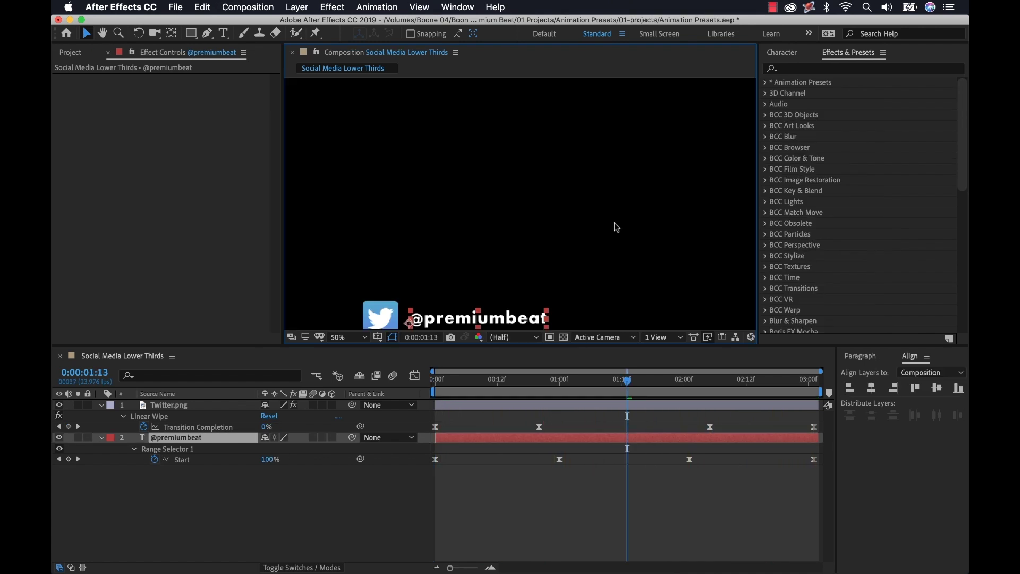
key("h")
left_click_drag(492, 266, 587, 82)
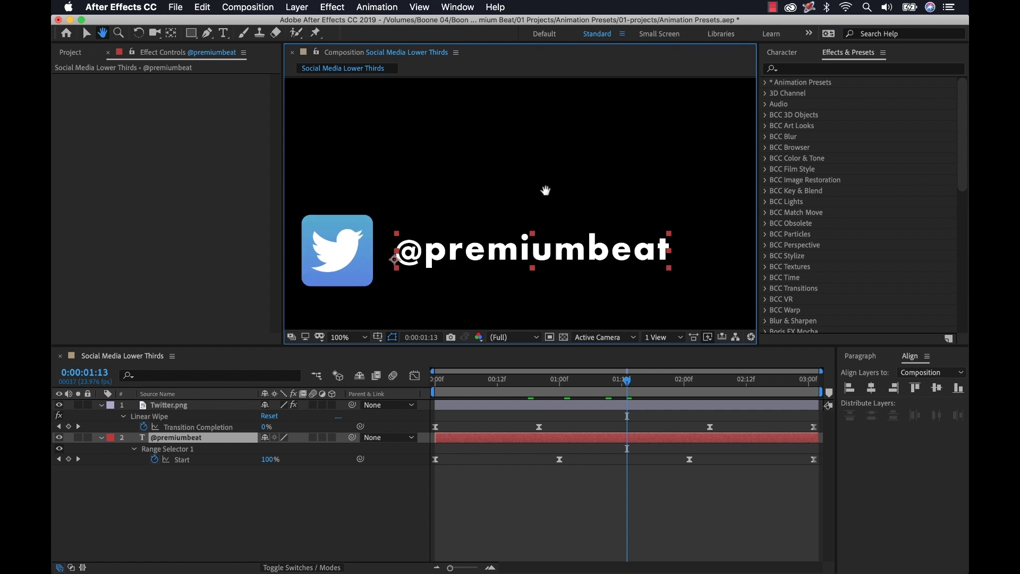
left_click_drag(544, 191, 575, 149)
key("v")
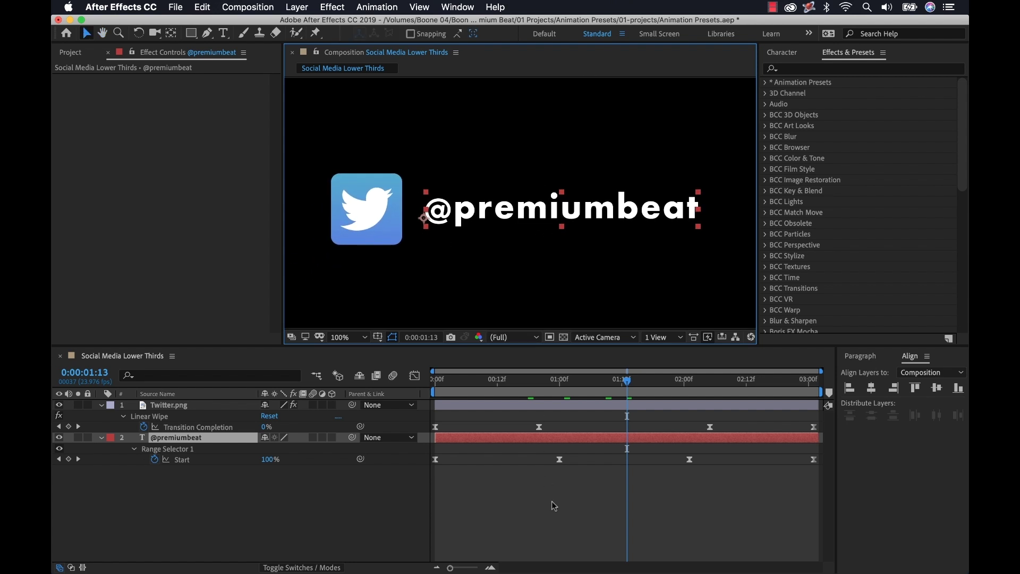
left_click(570, 499)
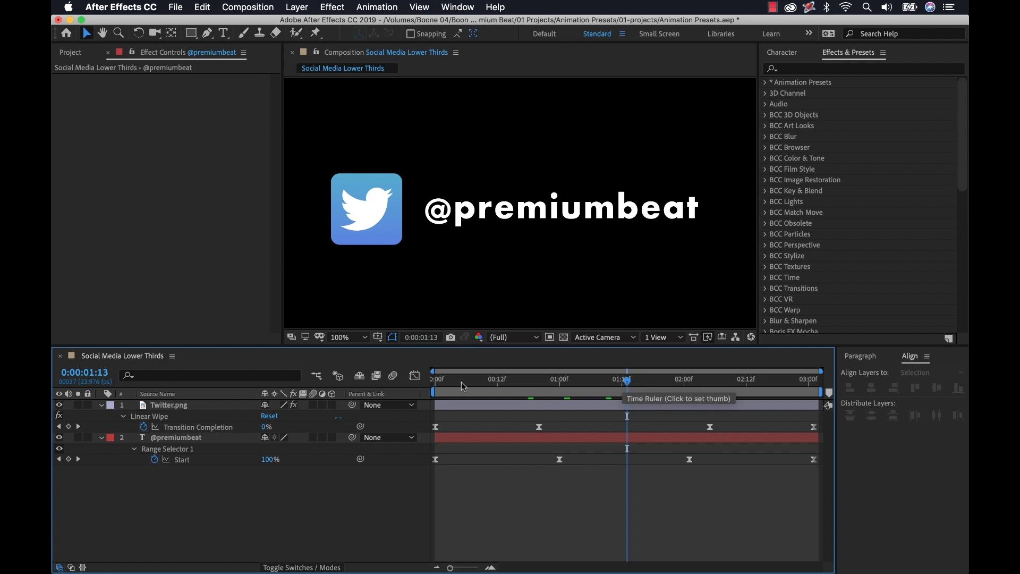
left_click(101, 405)
left_click(106, 420)
left_click(102, 417)
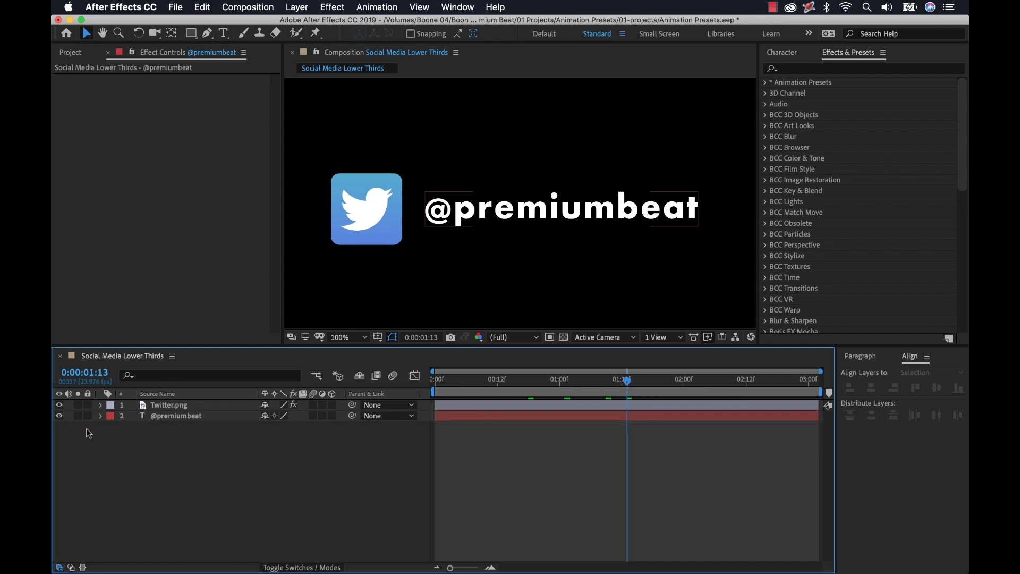
left_click(166, 406)
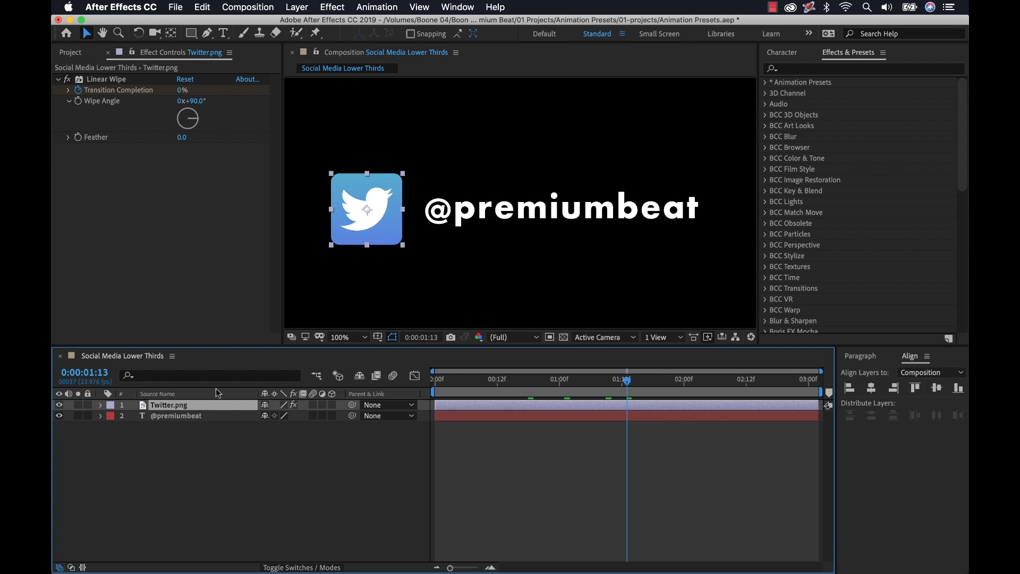
Twirl open Twitter.png, fold its Effects group, and select Effects together with Transform.
left_click(102, 405)
left_click(114, 416)
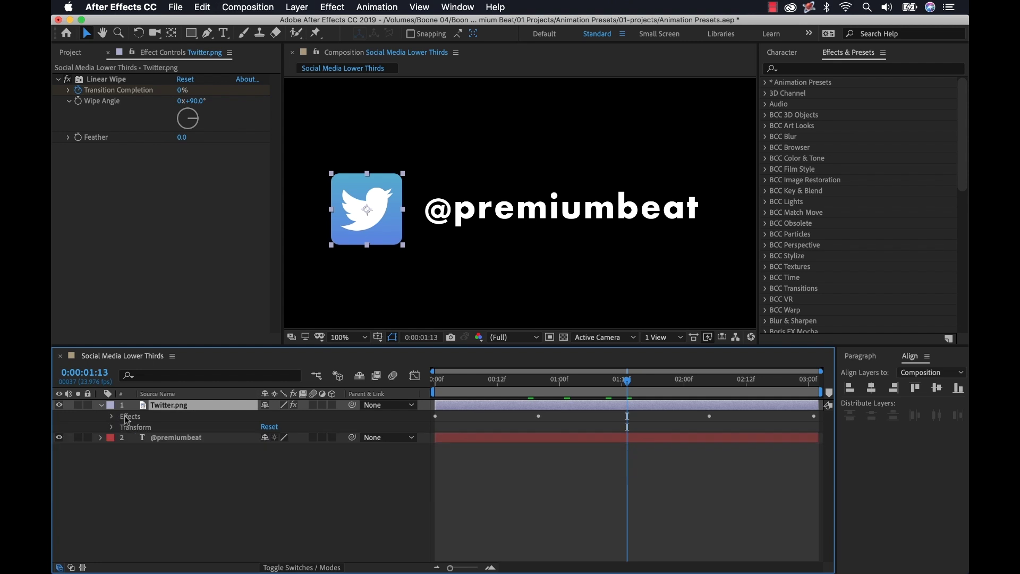
left_click(130, 417)
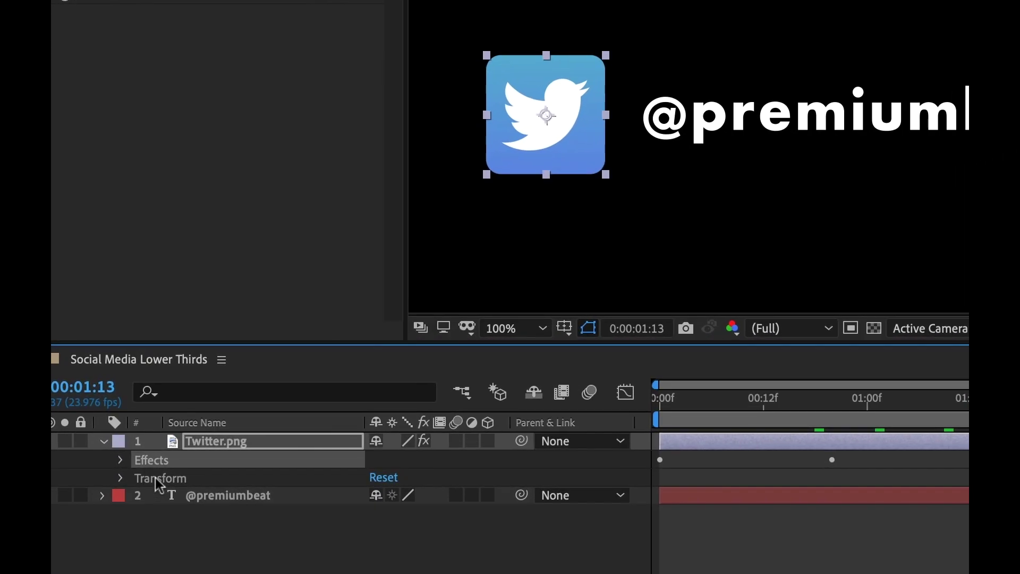
left_click(149, 480)
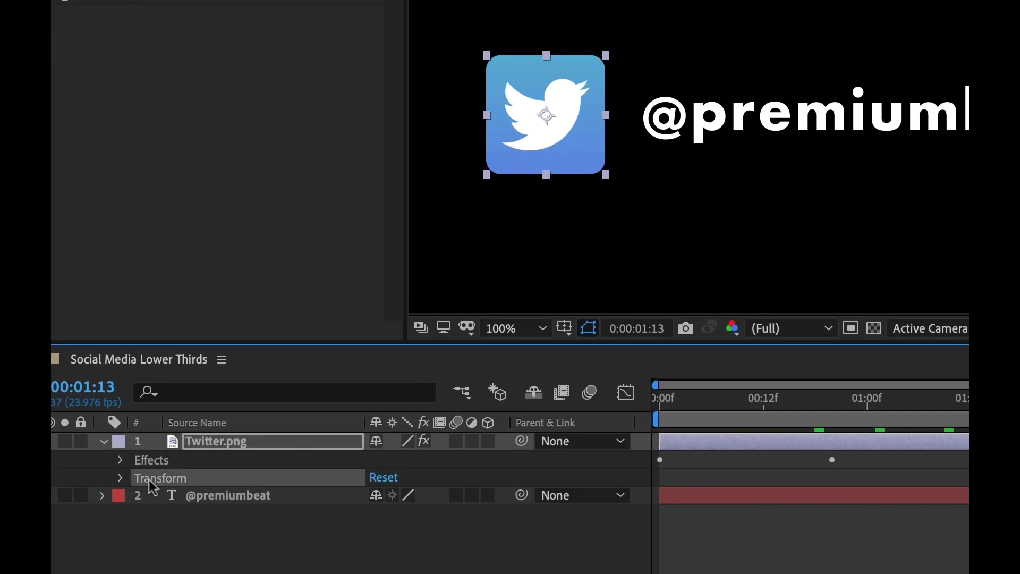
left_click(150, 460)
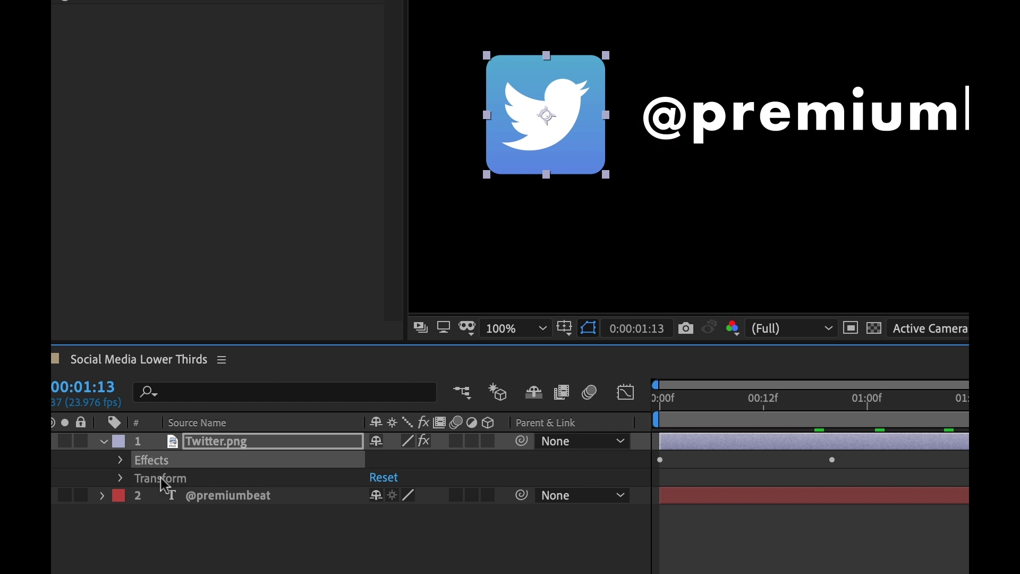
left_click(136, 483)
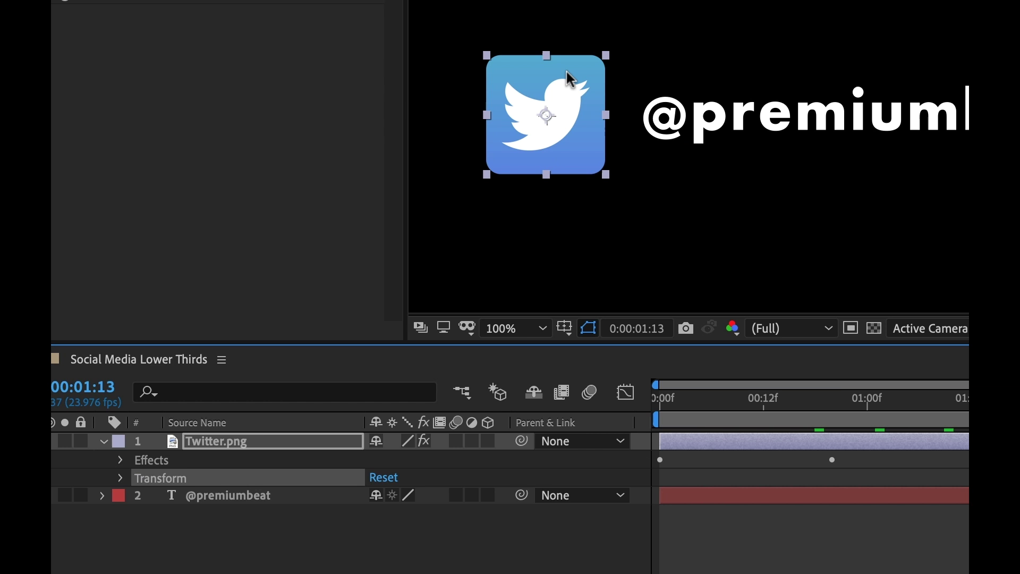
left_click(159, 462)
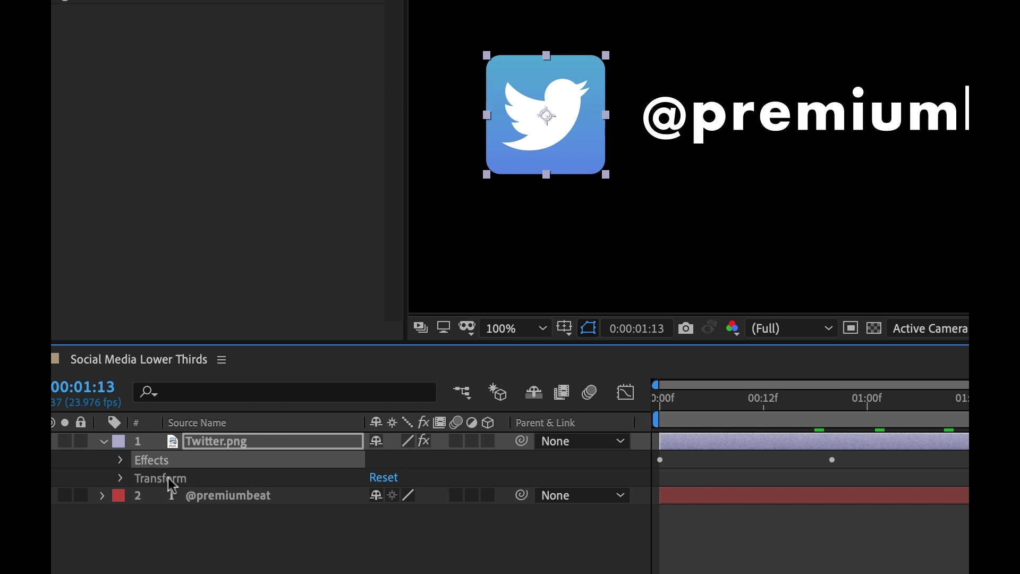
left_click(170, 481, "shift")
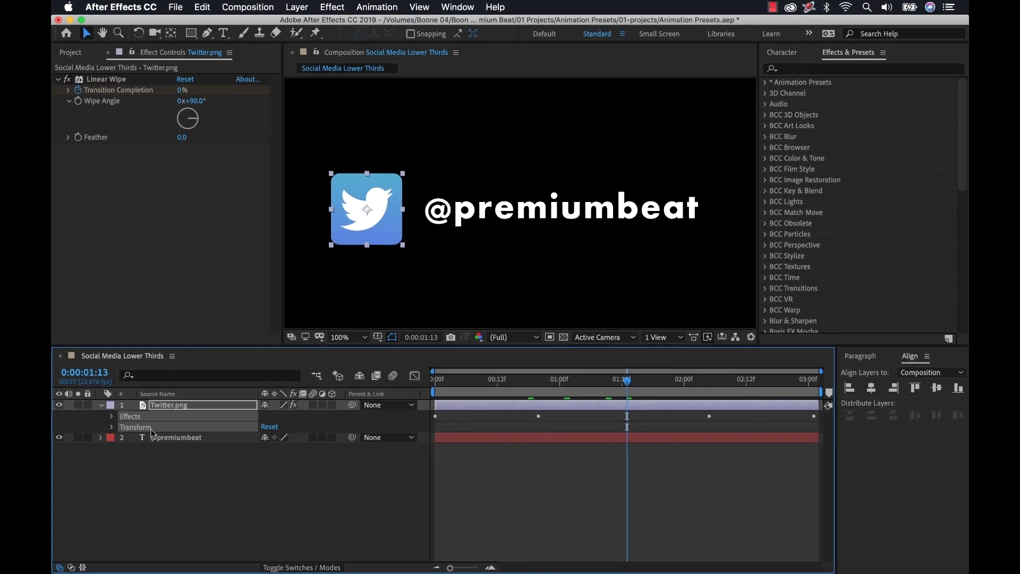
Save the selected Effects and Transform groups as the animation preset 'Social Media L3 Logo'.
left_click(377, 7)
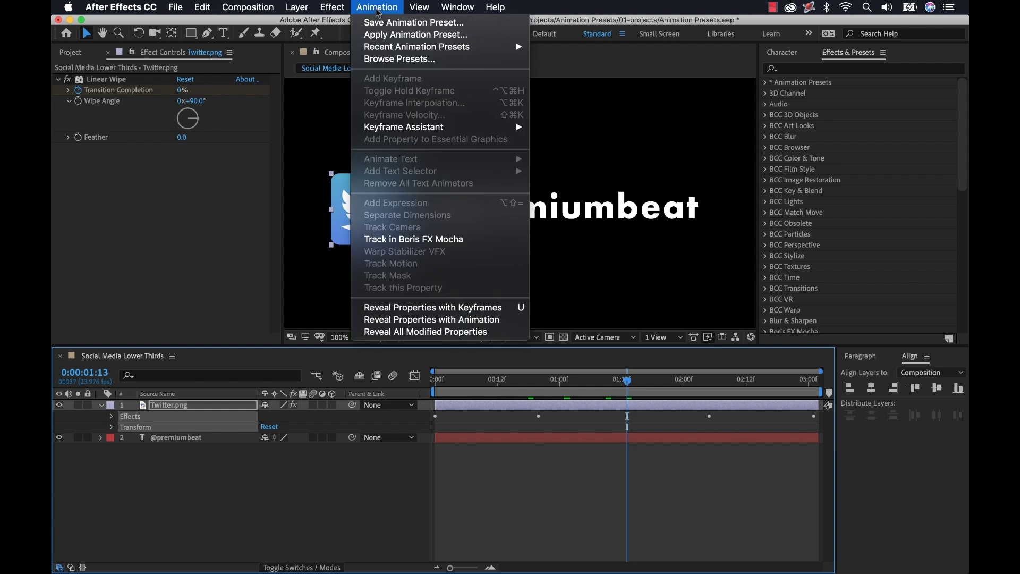
left_click(400, 22)
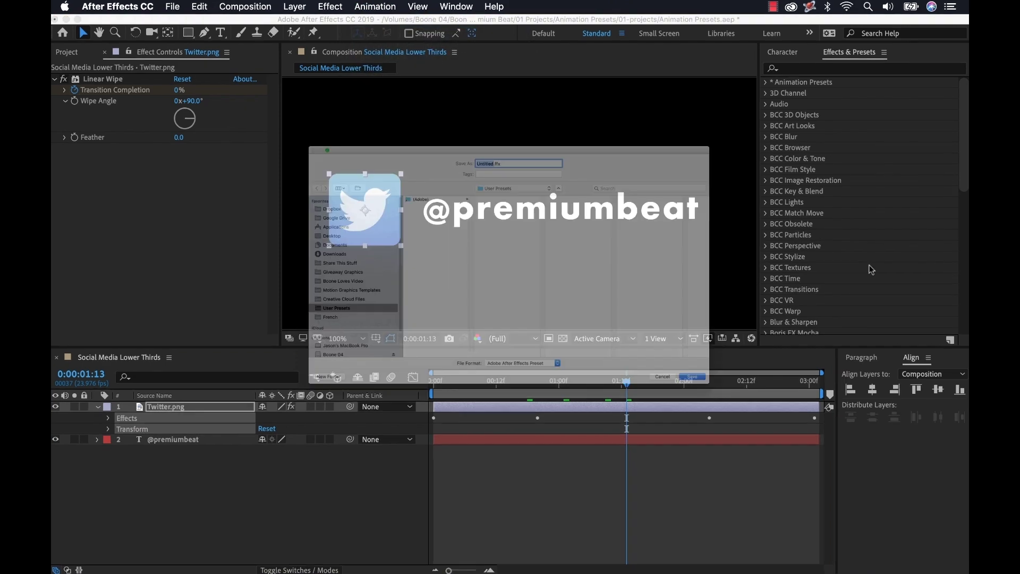
type("Social Medi")
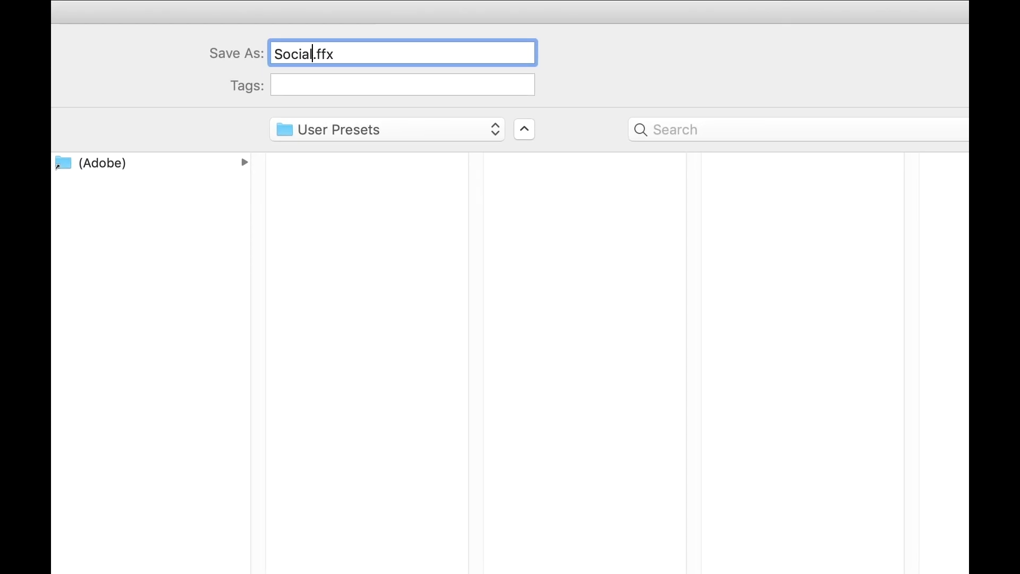
type("a L3 ")
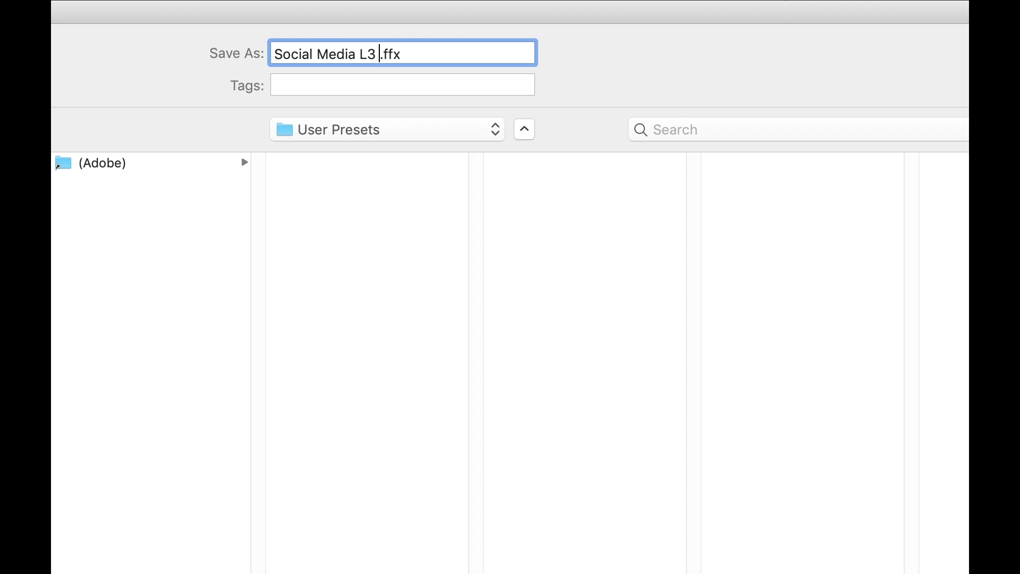
type("Logo")
key("Return")
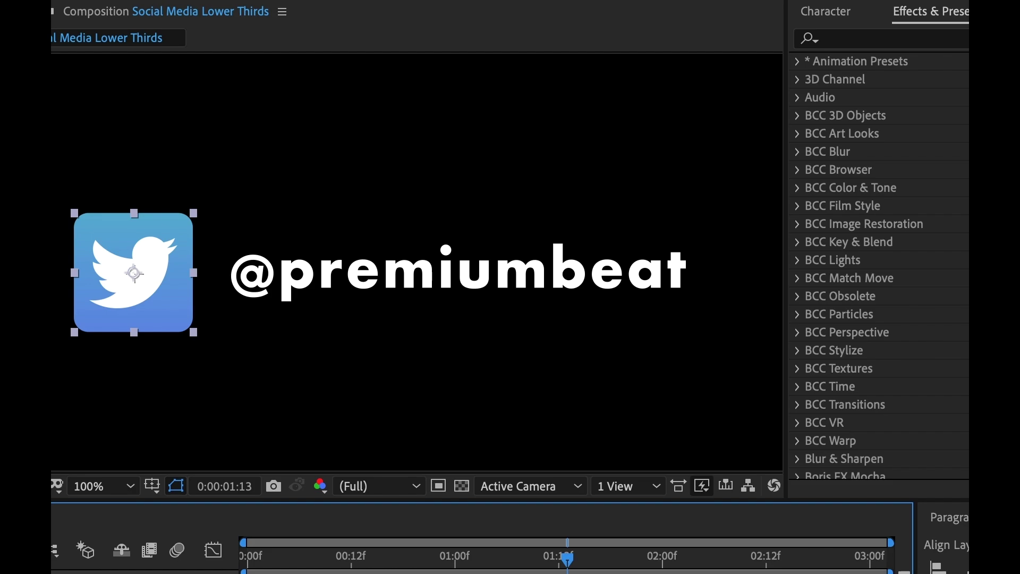
Expand Animation Presets > User Presets and select Social Media L3 Logo.
left_click(797, 61)
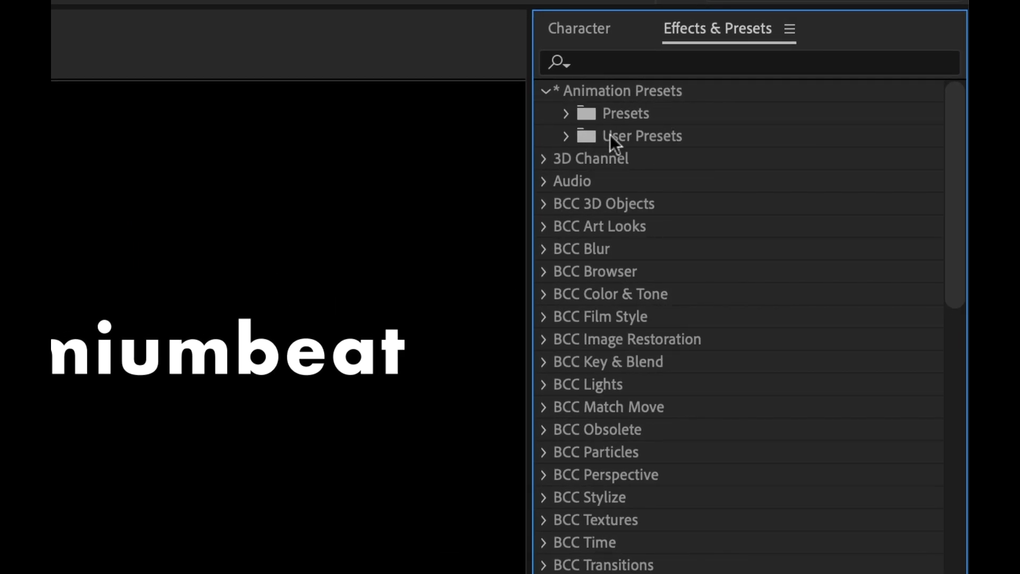
left_click(566, 135)
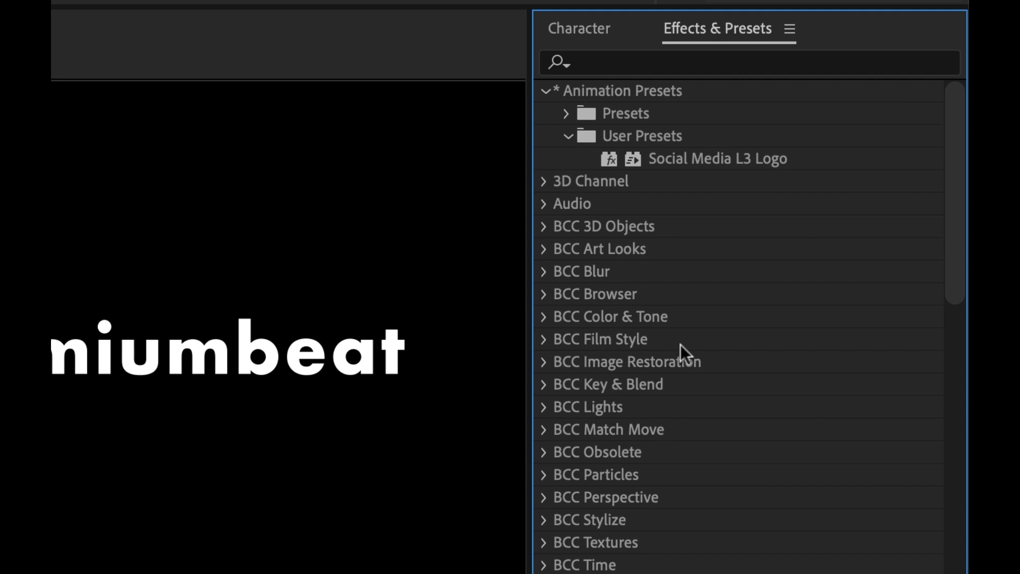
left_click(700, 157)
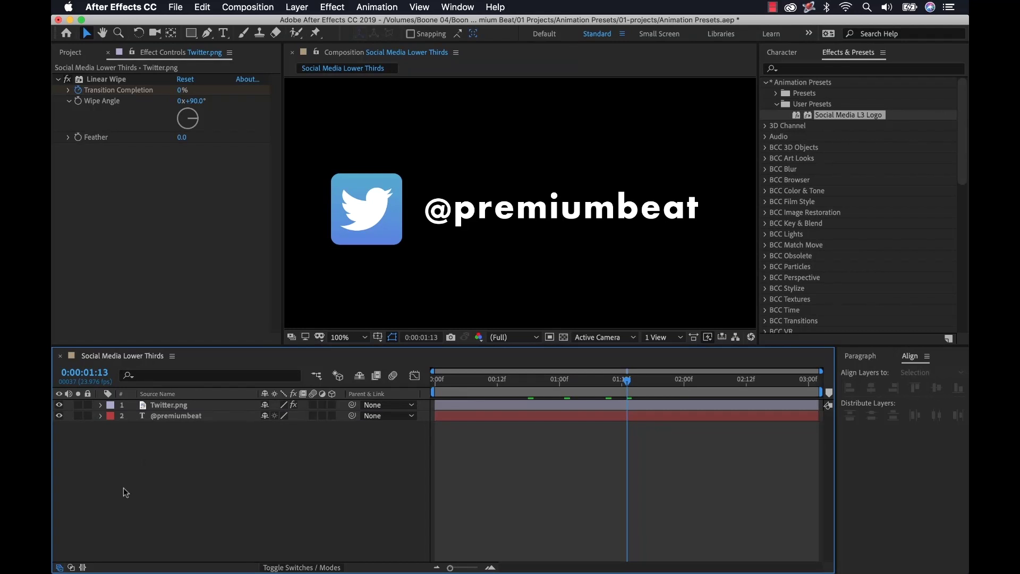
left_click(166, 418)
left_click(101, 416)
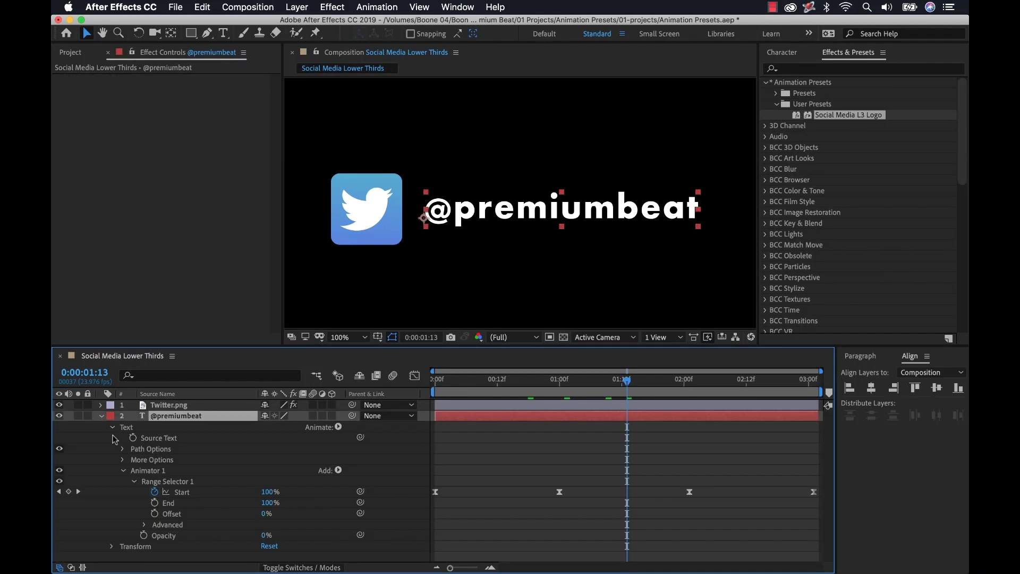
left_click(113, 428)
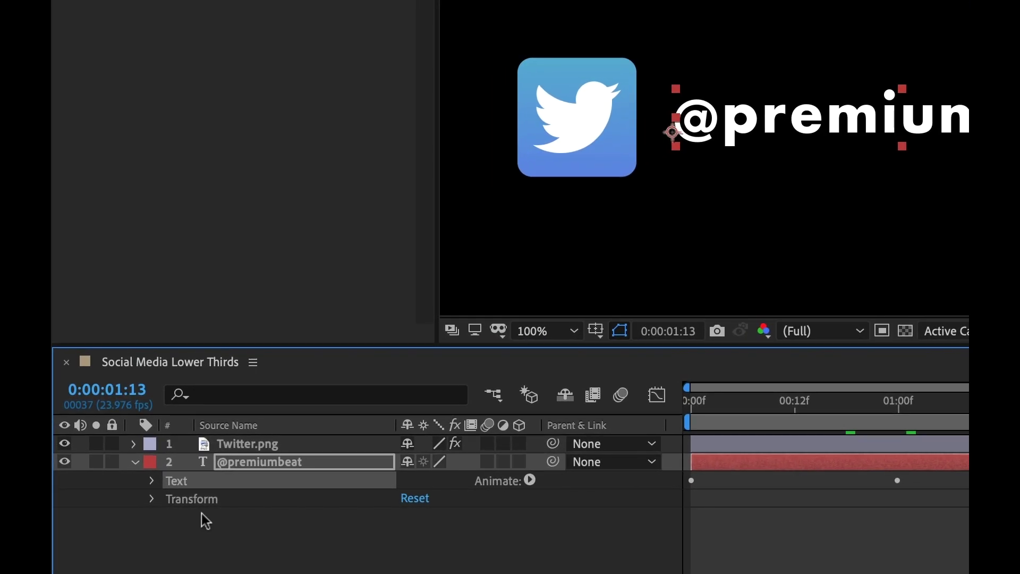
left_click(137, 440)
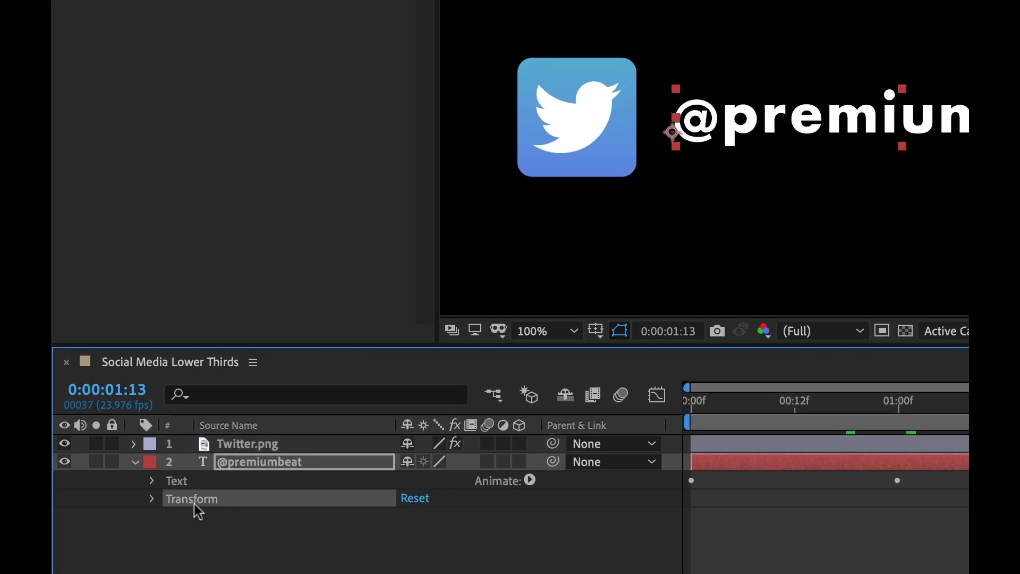
left_click(182, 482)
left_click(190, 498, "shift")
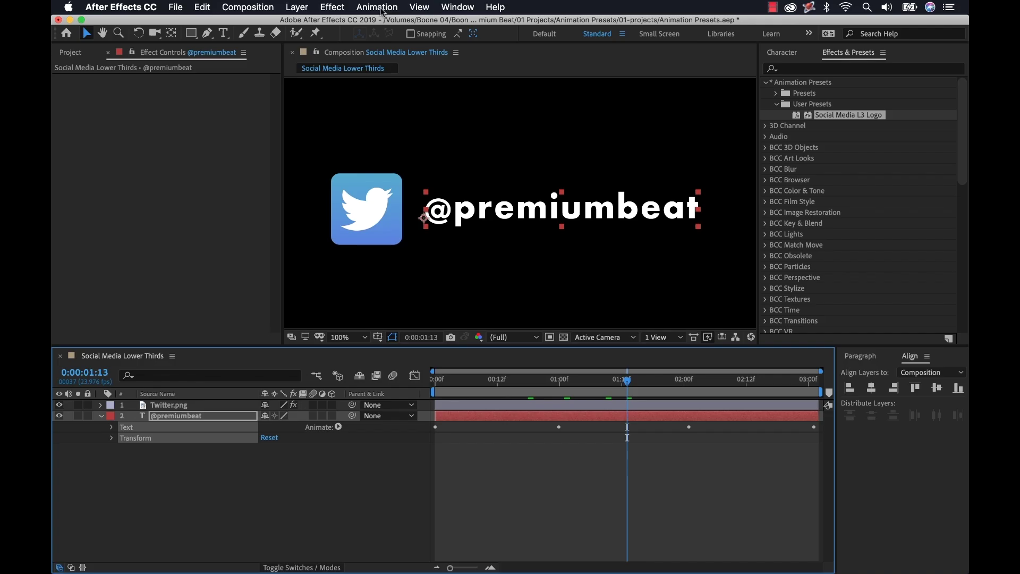
Save them as the preset 'Social Media L3 Text' and show it under User Presets.
left_click(382, 8)
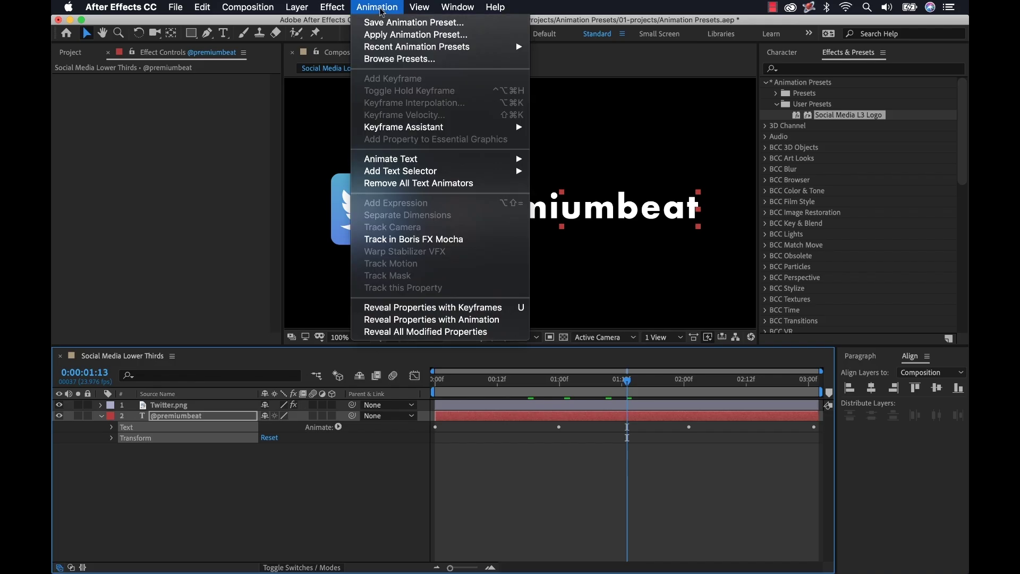
left_click(404, 23)
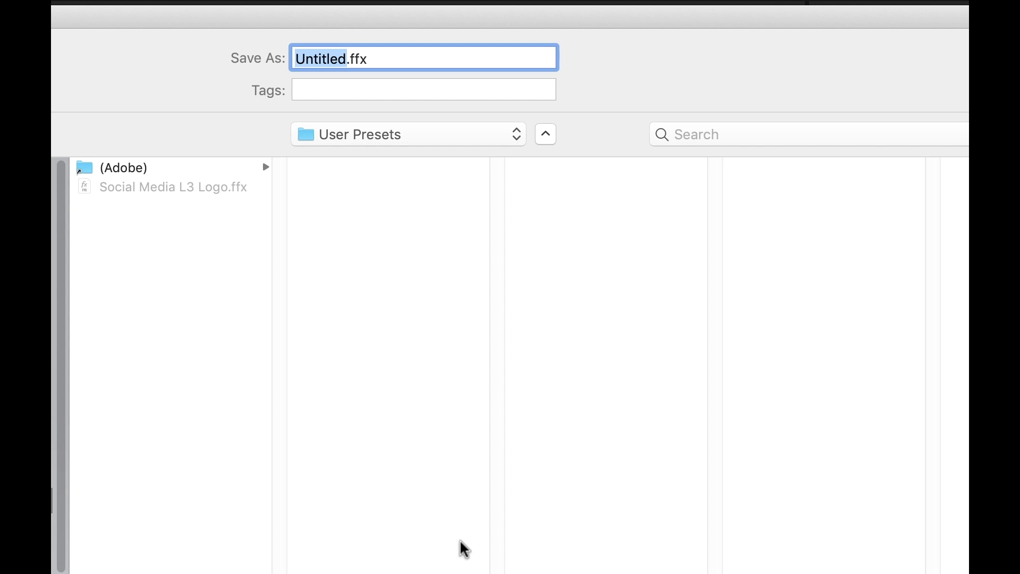
left_click(180, 188)
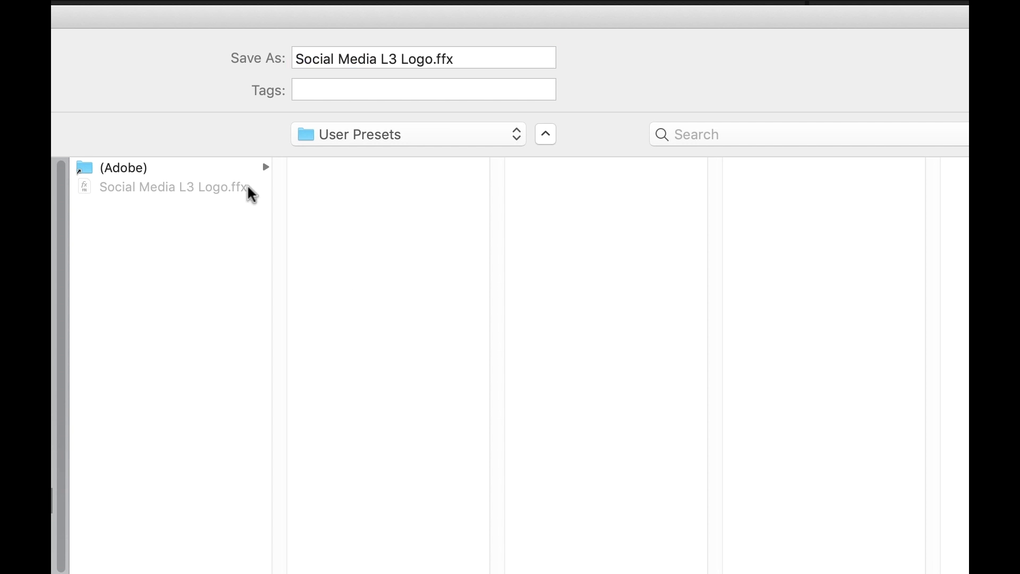
double_click(418, 57)
type("Text")
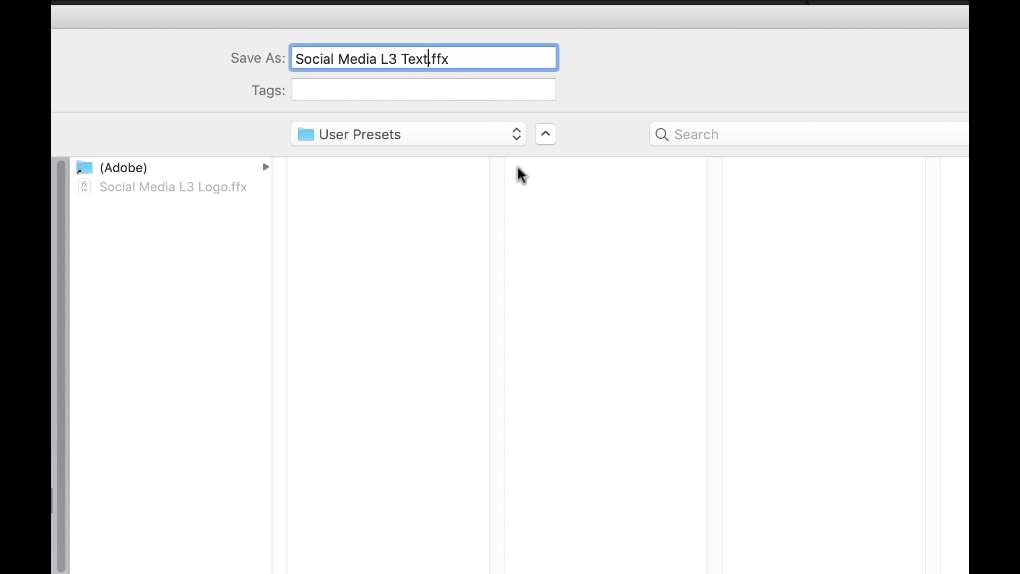
key("Return")
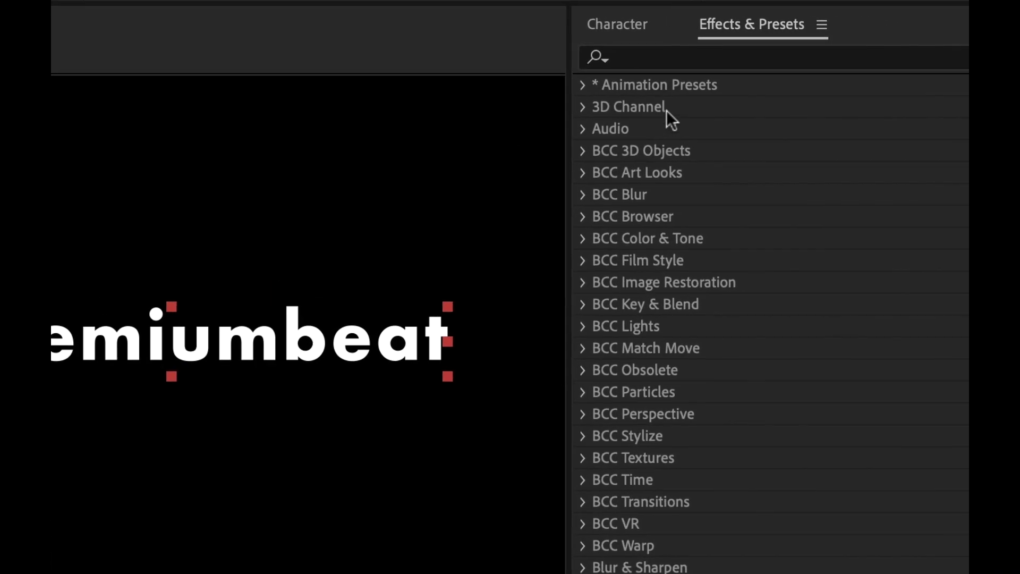
left_click(820, 66)
left_click(566, 133)
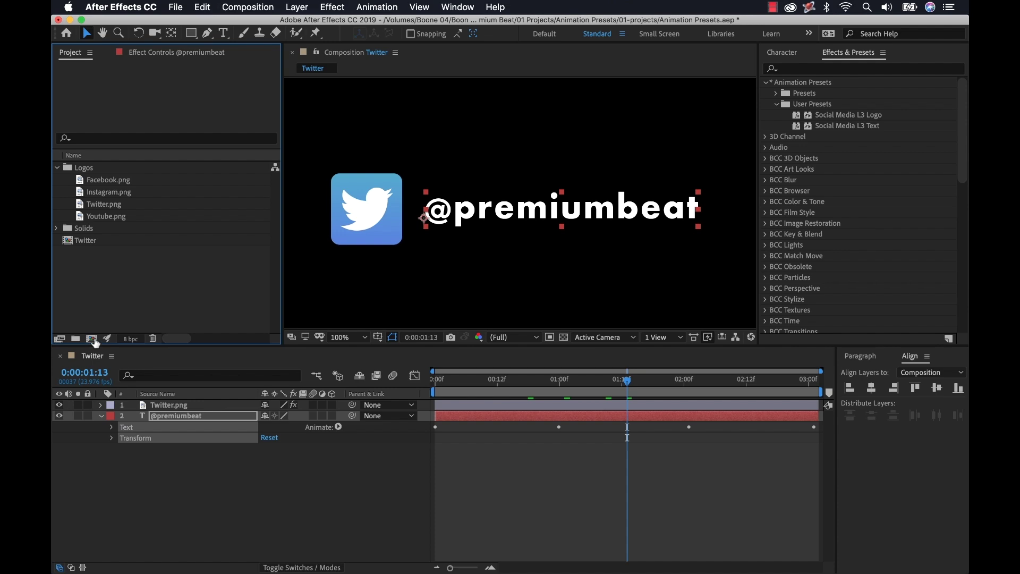
Create a 3840×2160 UHD 4K 23.976 composition named 'Youtube'.
key("super+n")
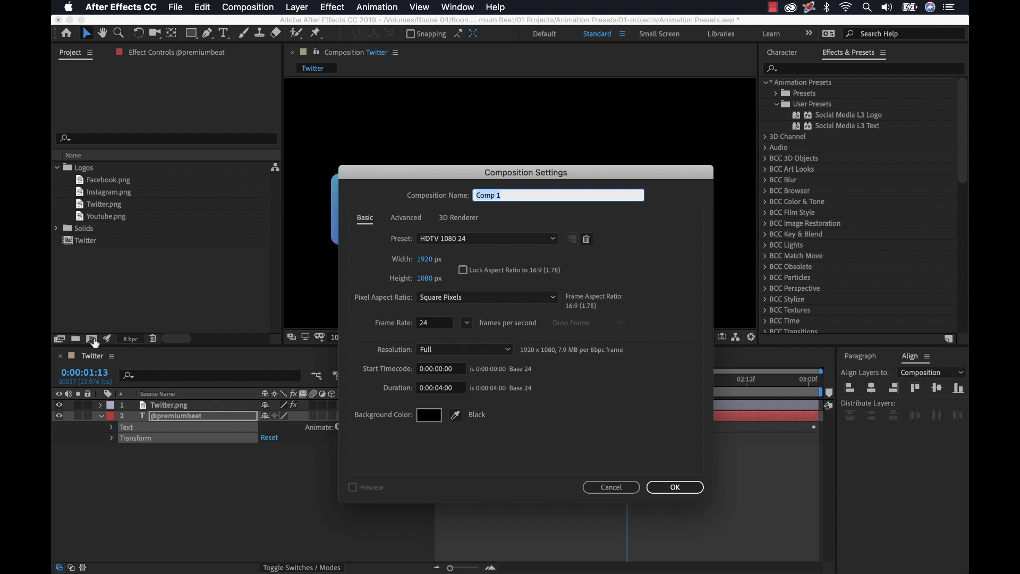
left_click(473, 238)
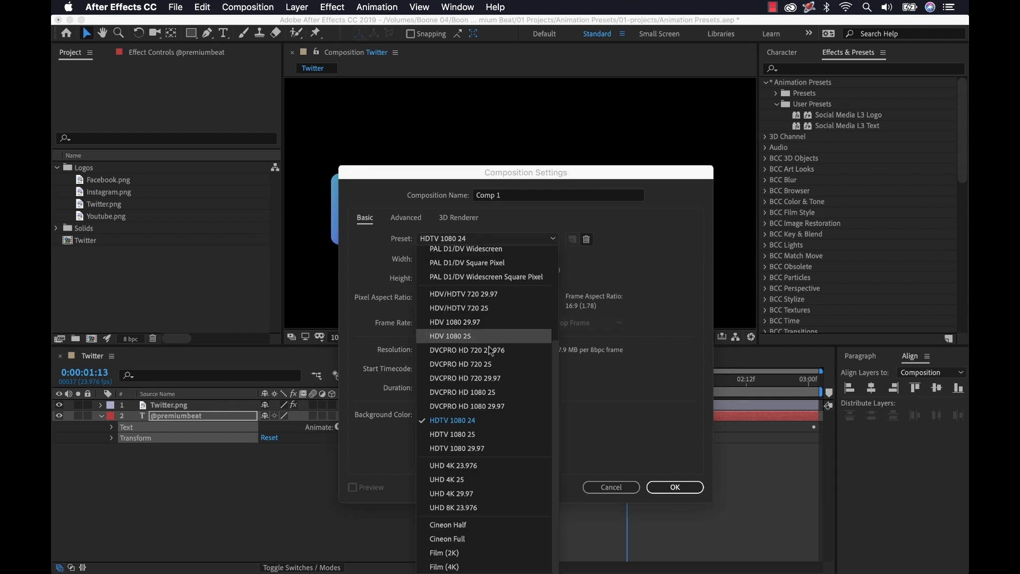
left_click(463, 466)
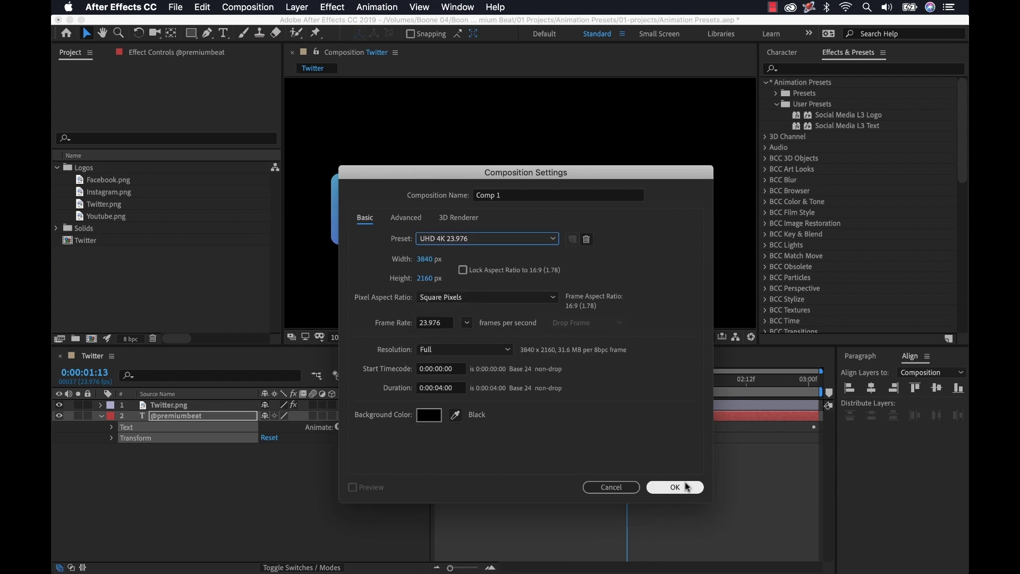
left_click(503, 197)
triple_click(503, 197)
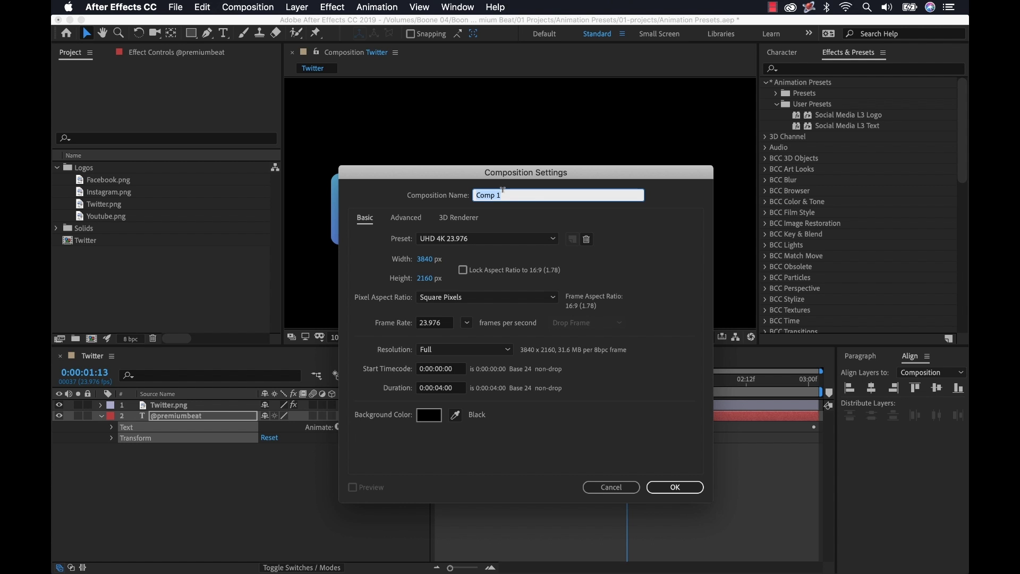
type("Youtube")
key("Return")
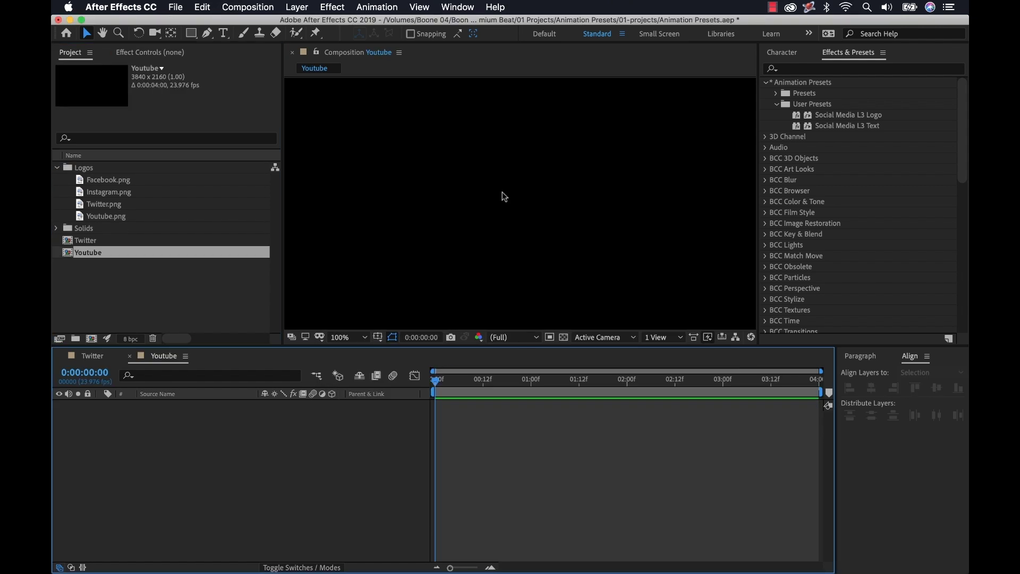
Add Youtube.png to the comp and apply the Social Media L3 Logo preset to it.
left_click_drag(102, 216, 181, 433)
left_click(322, 432)
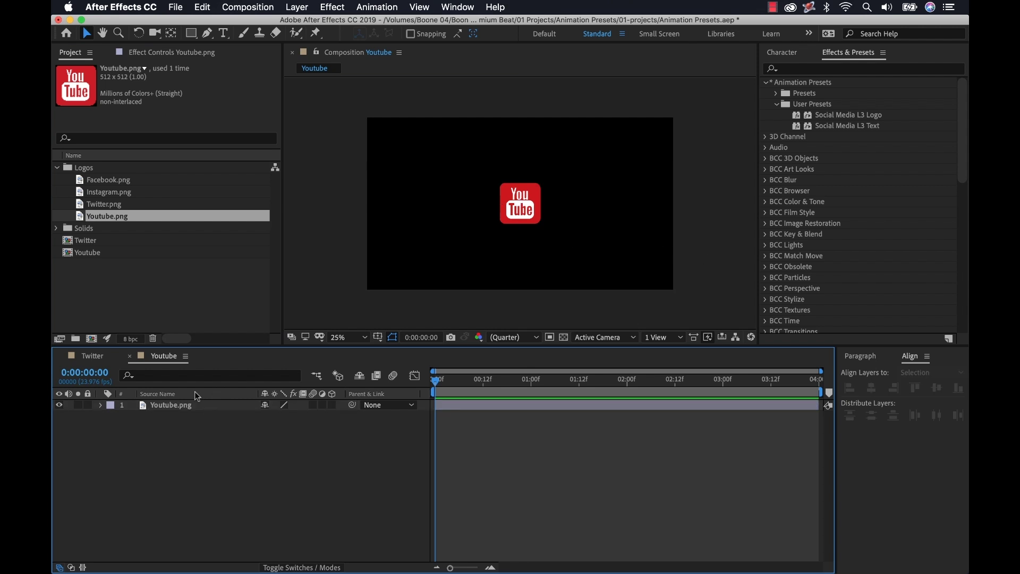
left_click(158, 404)
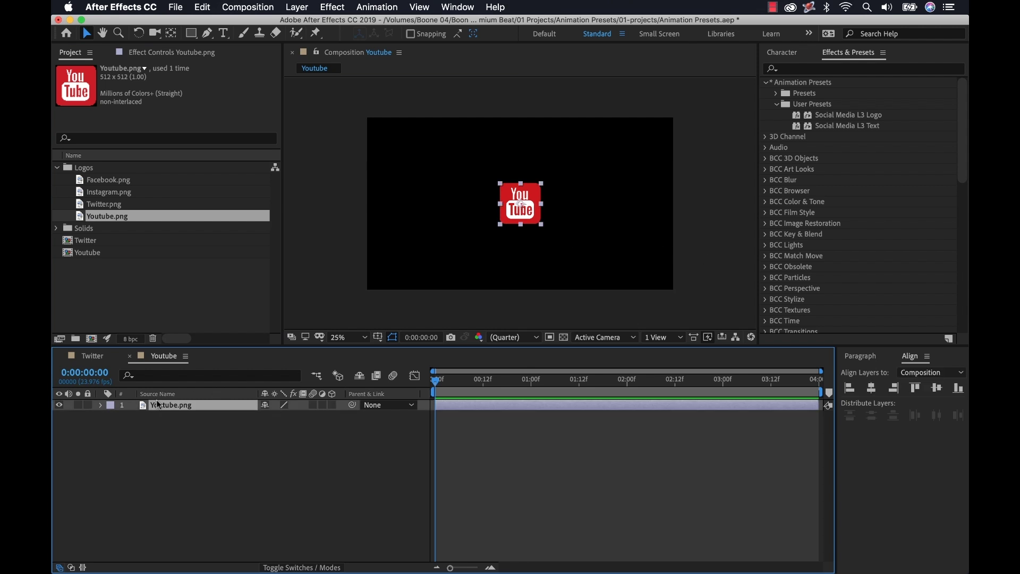
double_click(850, 115)
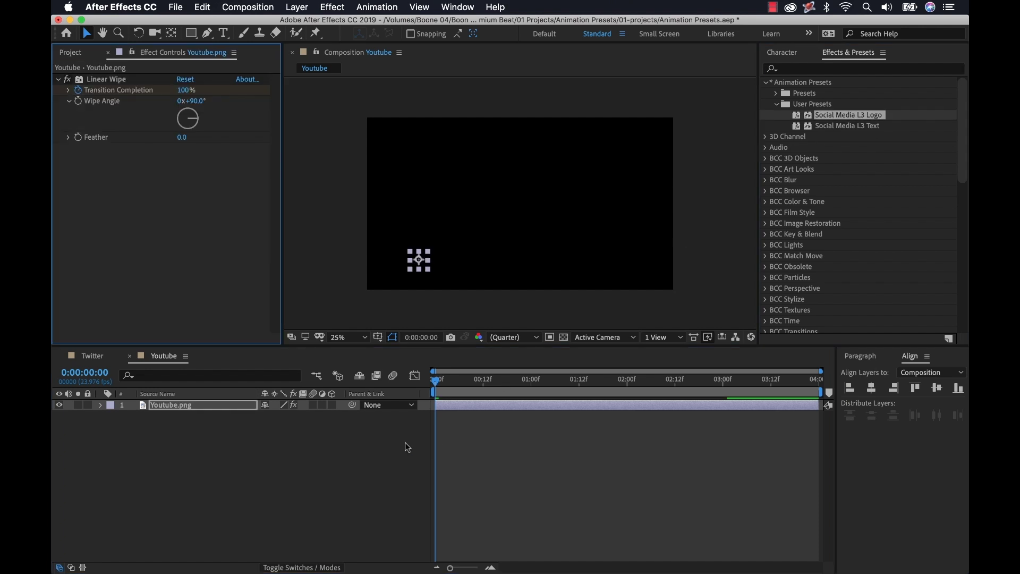
Preview the logo wipe and return the playhead to the comp's start.
left_click(392, 436)
key("space")
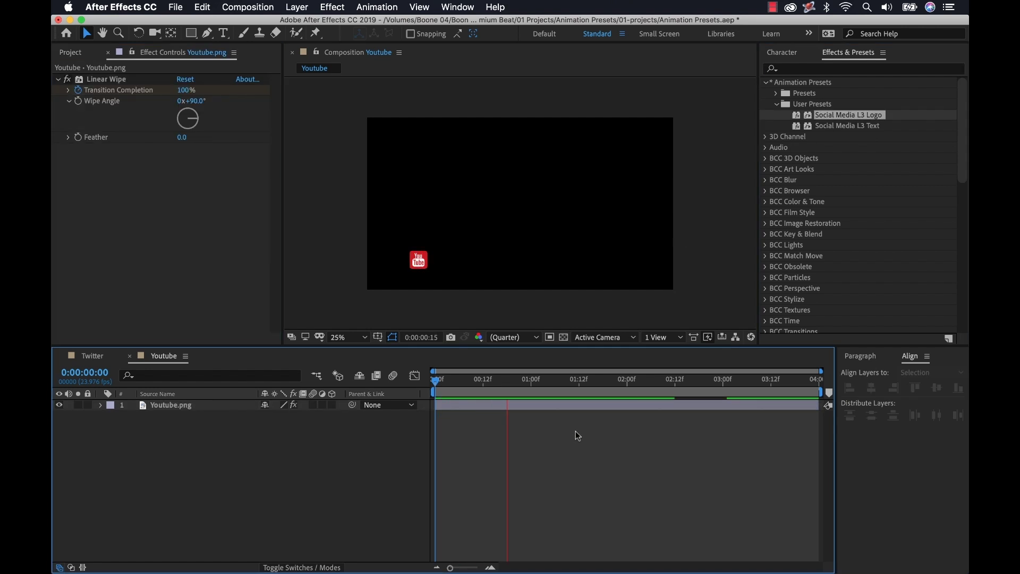
key("space")
left_click_drag(532, 380, 426, 380)
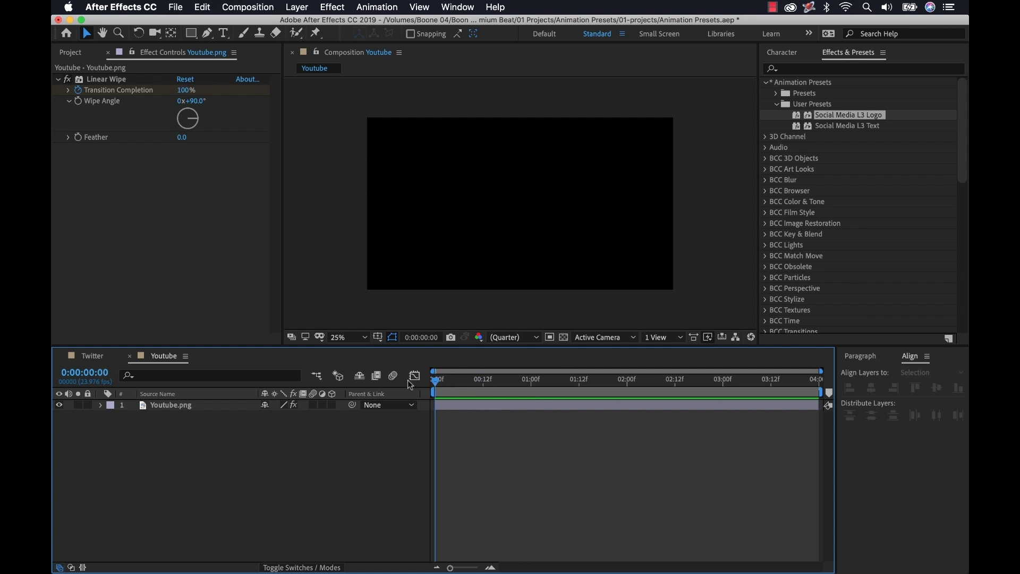
left_click(832, 127)
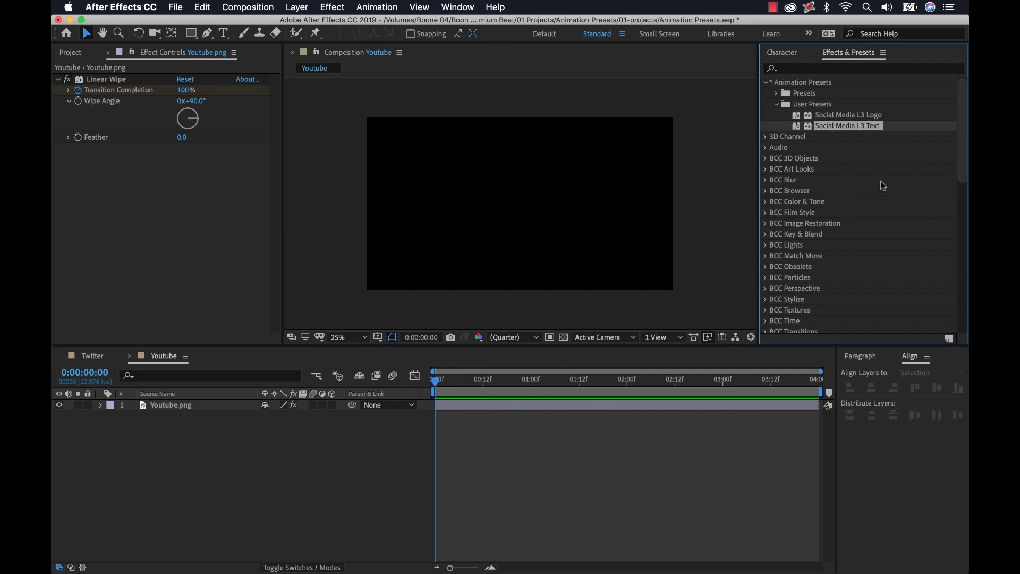
double_click(841, 126)
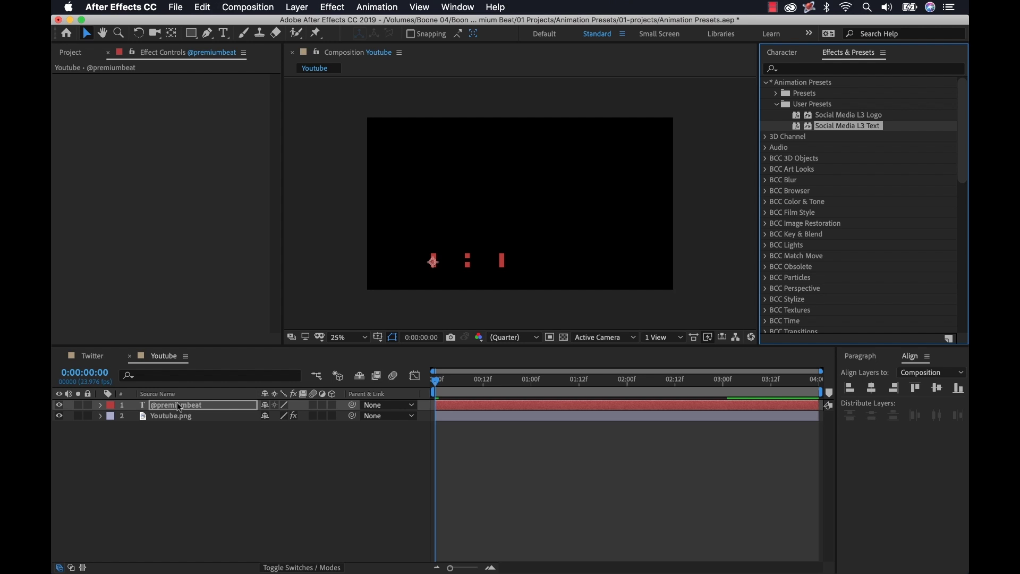
left_click_drag(177, 403, 176, 425)
left_click(333, 483)
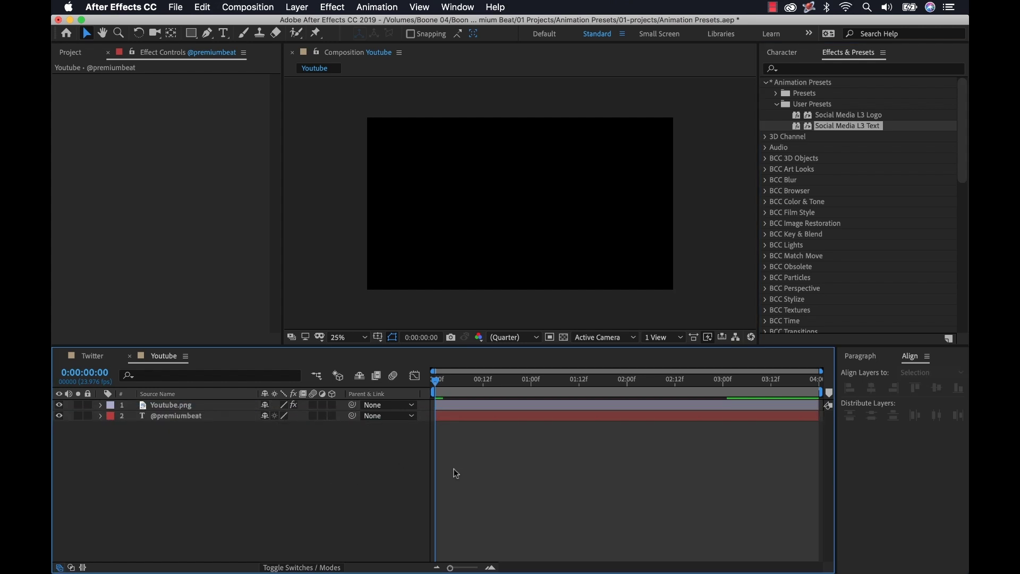
key("space")
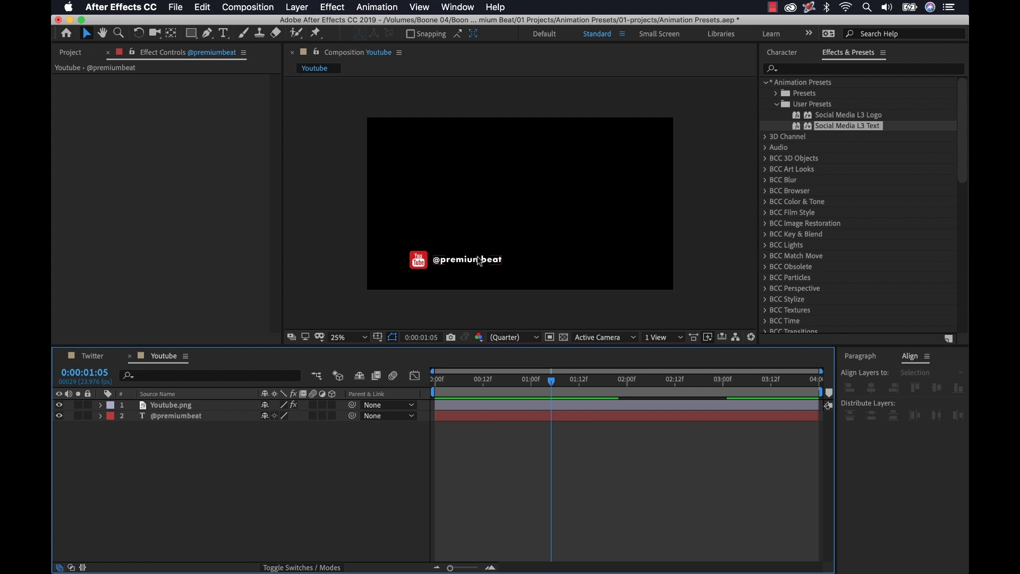
left_click(531, 379)
scroll(425, 260, "up", 4)
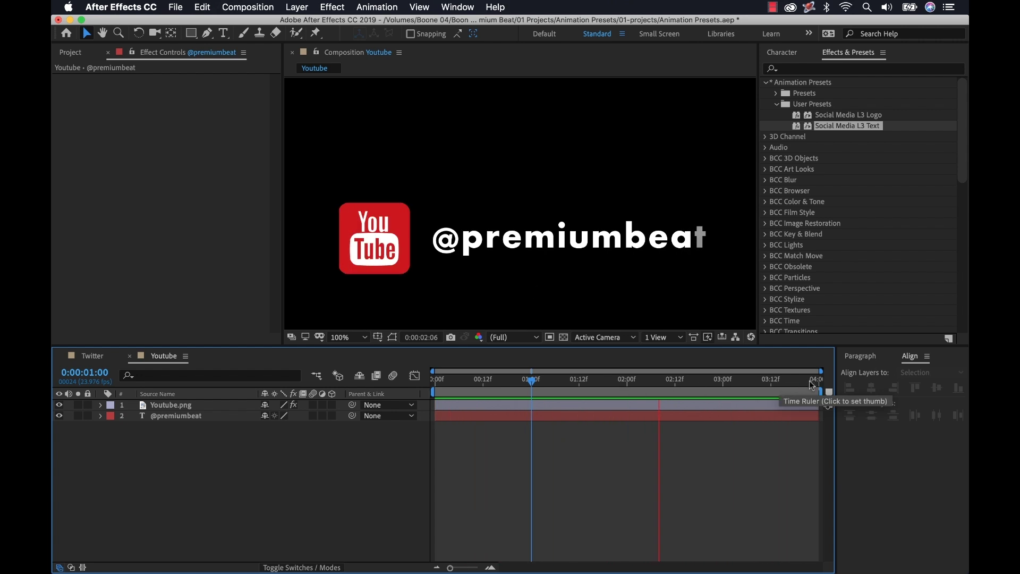
Show the keyframes of both Youtube comp layers with U and check them near 3 seconds.
left_click(165, 408)
left_click(168, 416, "shift")
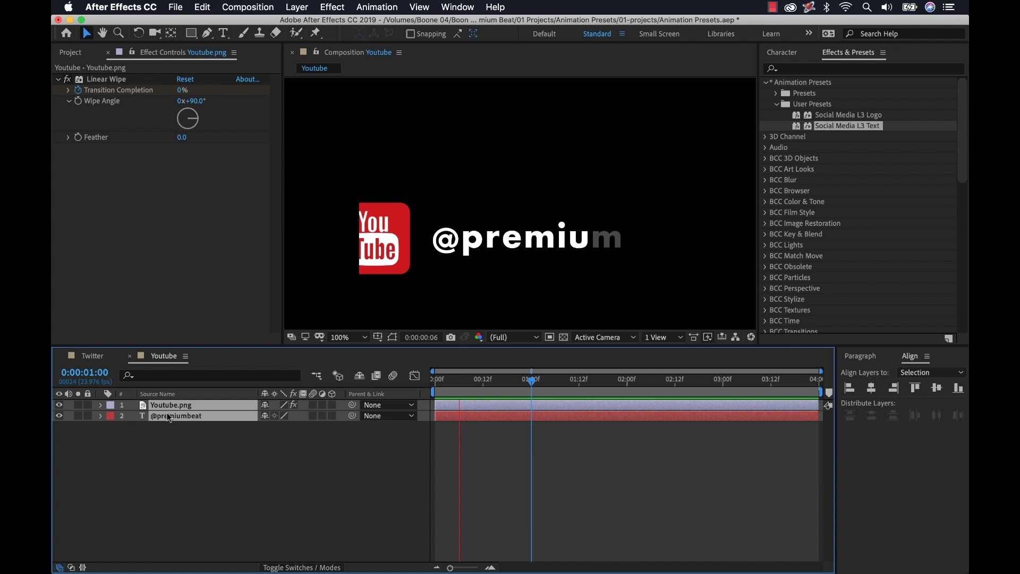
key("u")
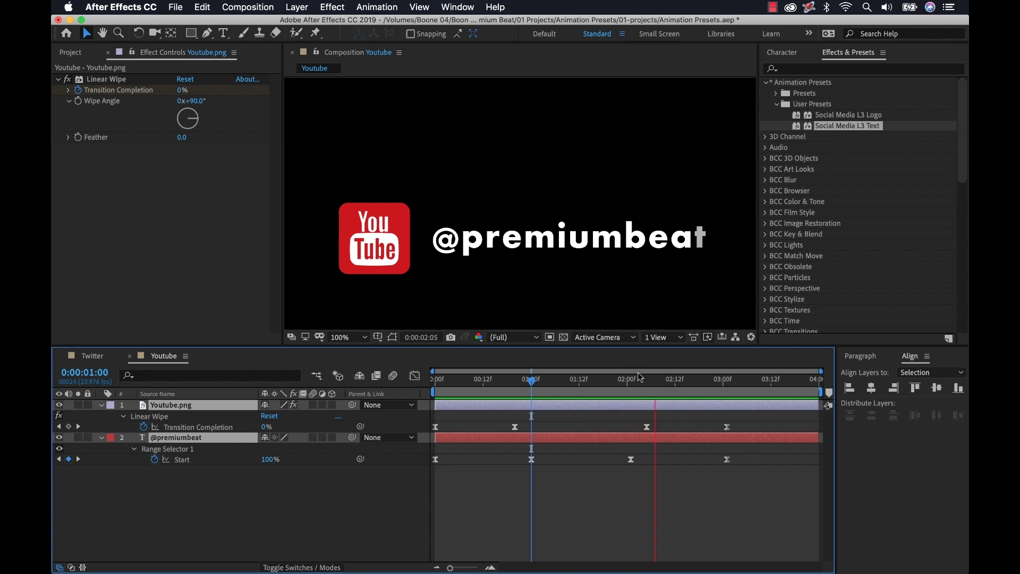
left_click(662, 386)
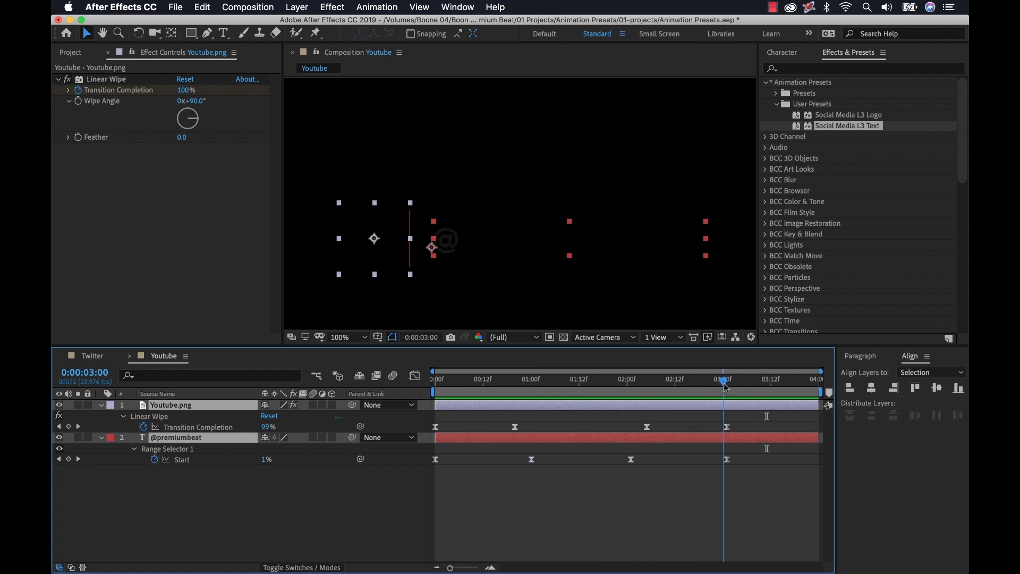
left_click_drag(726, 387, 721, 384)
Compare the animate-off of the Twitter comp against the Youtube comp by scrubbing each.
left_click(95, 356)
left_click_drag(633, 383, 813, 385)
left_click(164, 356)
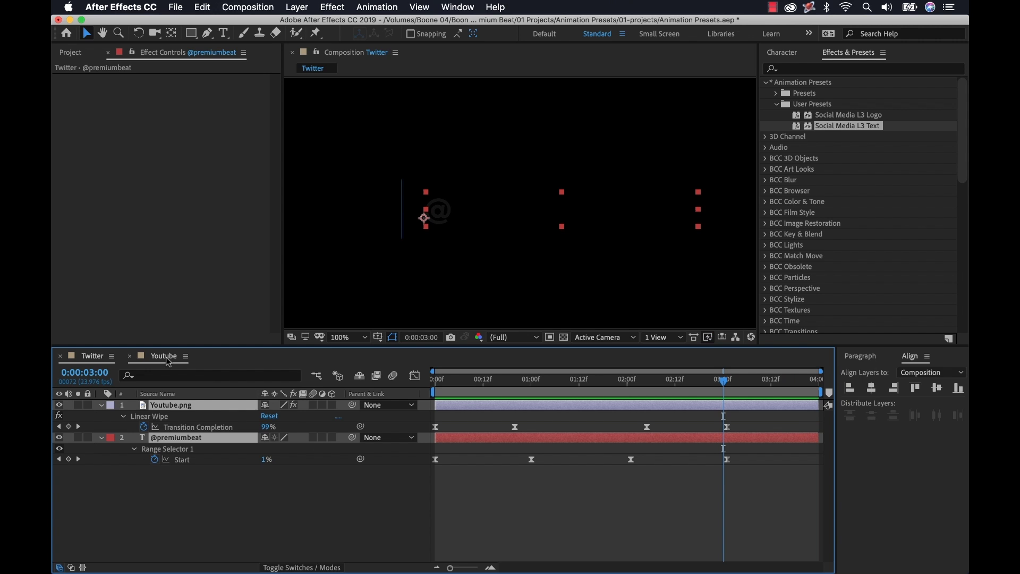
left_click_drag(504, 388, 592, 380)
Open the Project panel and select between the Twitter and Youtube comps.
left_click(611, 483)
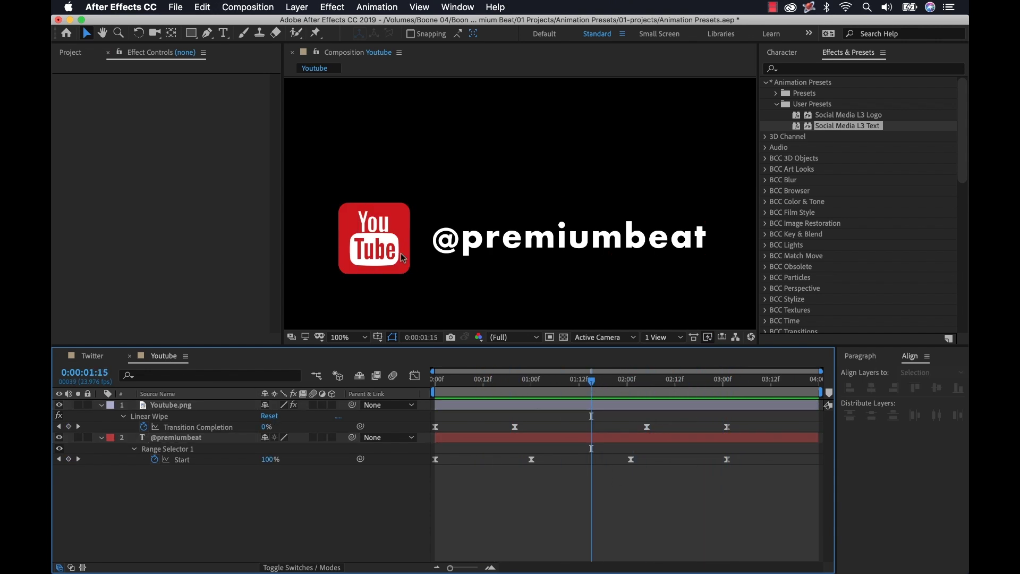
left_click(75, 56)
left_click(106, 271)
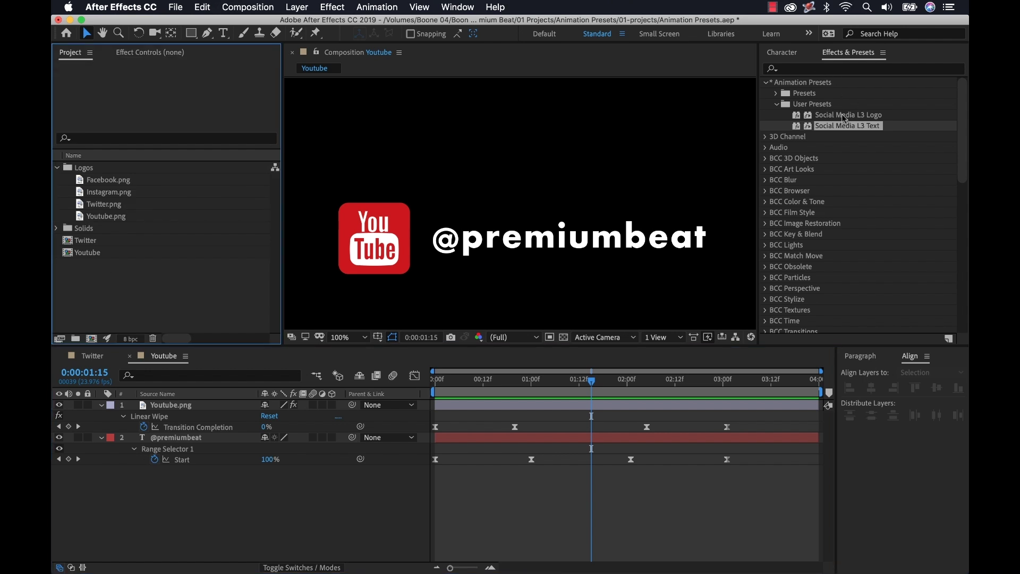
left_click(84, 241)
left_click(85, 254)
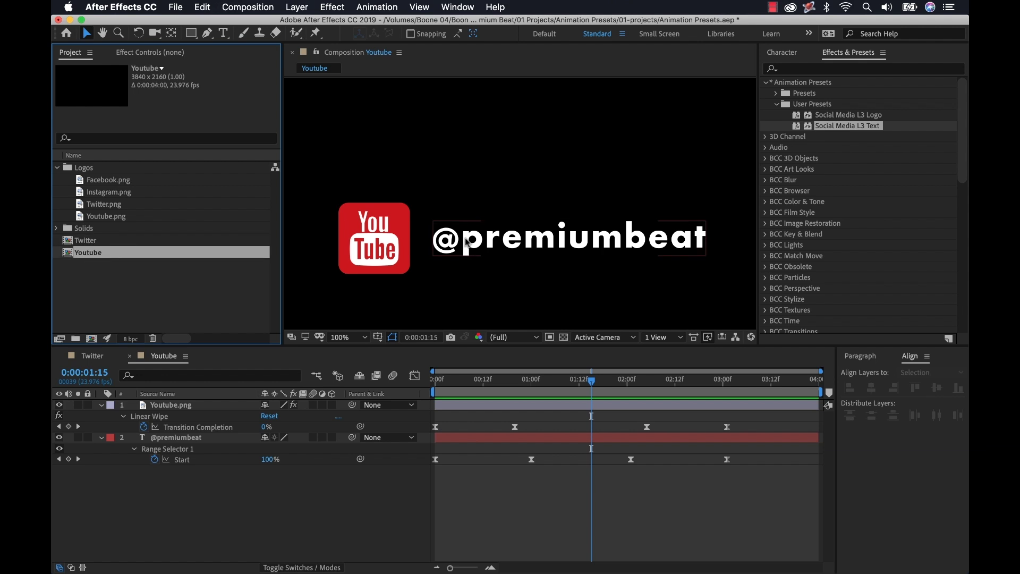
left_click(85, 241)
left_click(91, 252)
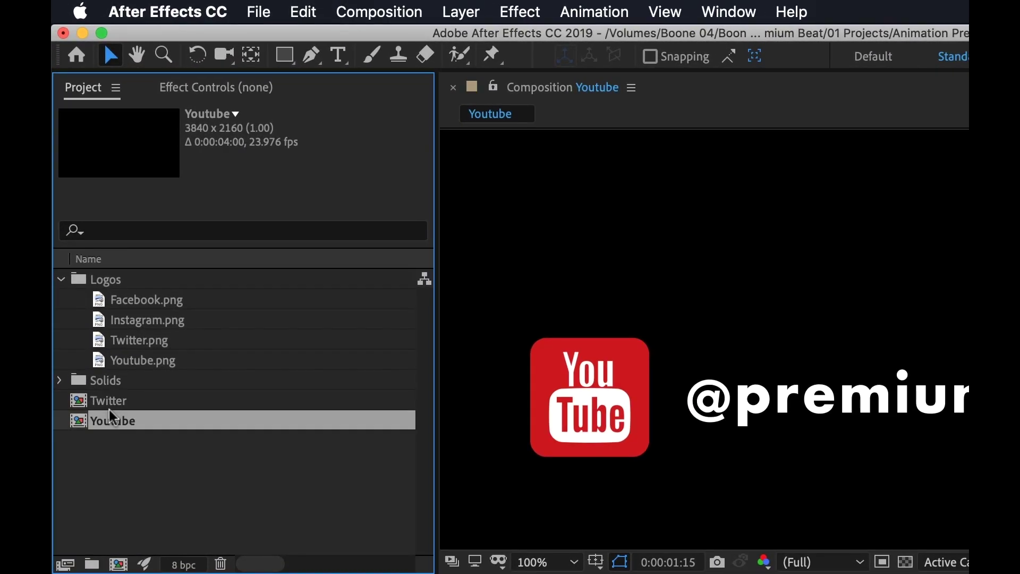
left_click(108, 403)
left_click(105, 418)
left_click(112, 402)
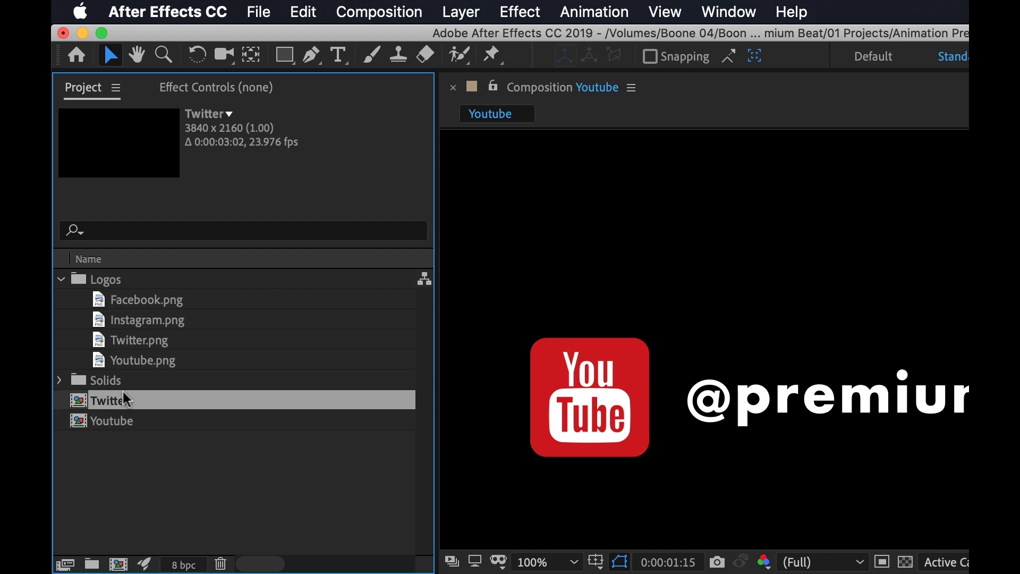
Select the Facebook, Instagram, Twitter and Youtube logo files in the Project panel.
left_click(137, 299)
left_click(144, 361, "shift")
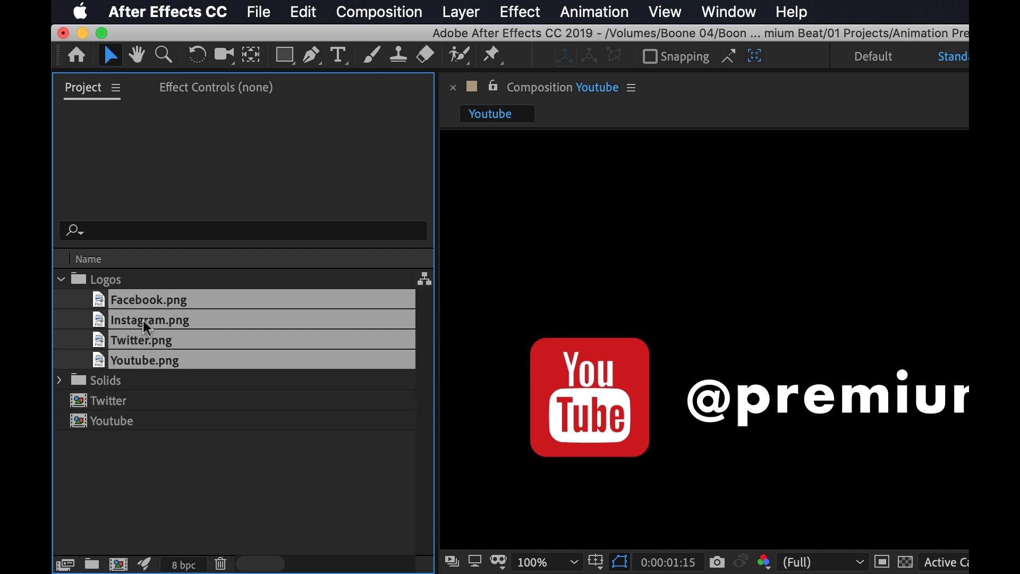
left_click(244, 420)
left_click(160, 301)
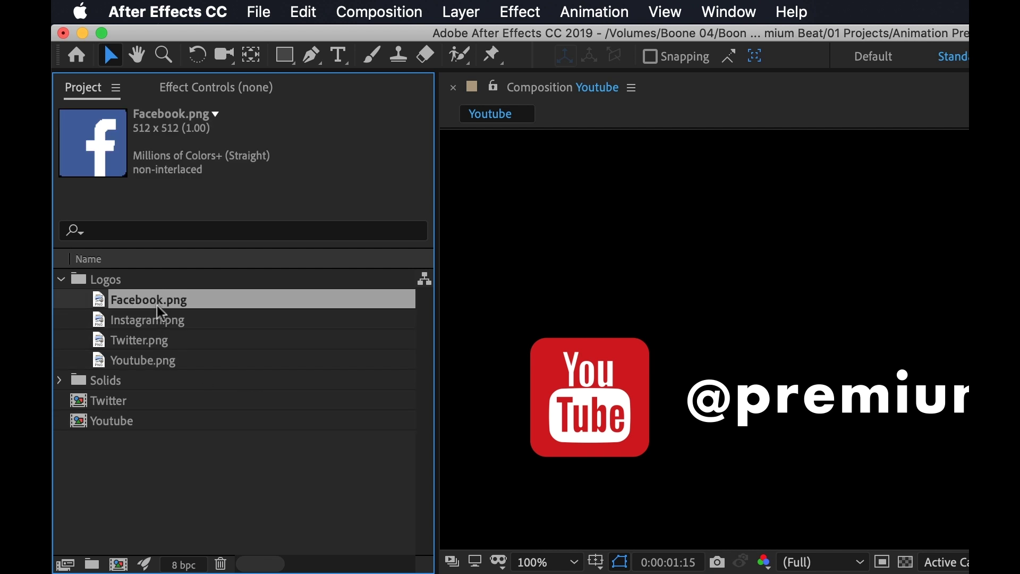
left_click(150, 321)
left_click(147, 344)
left_click(146, 361)
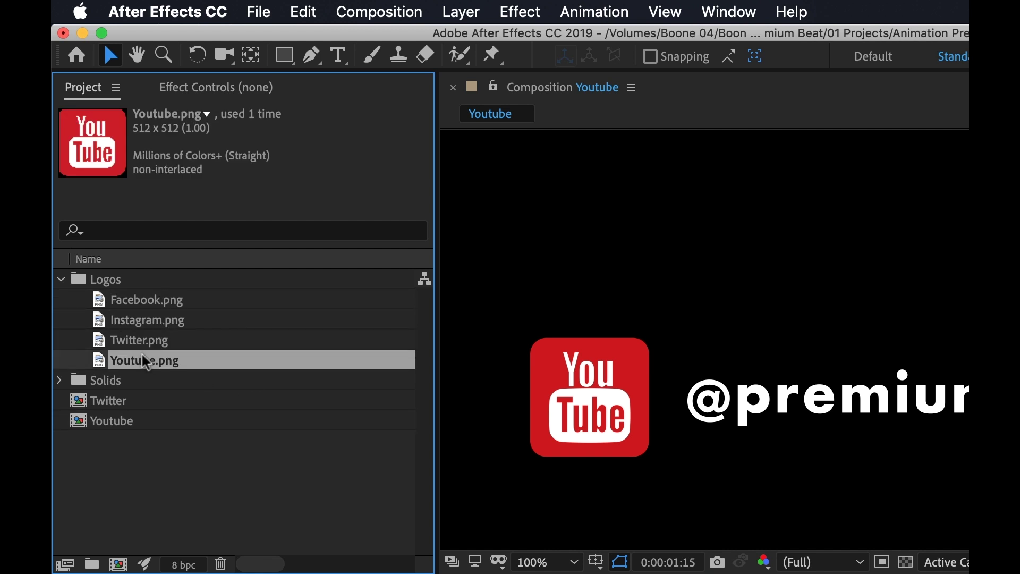